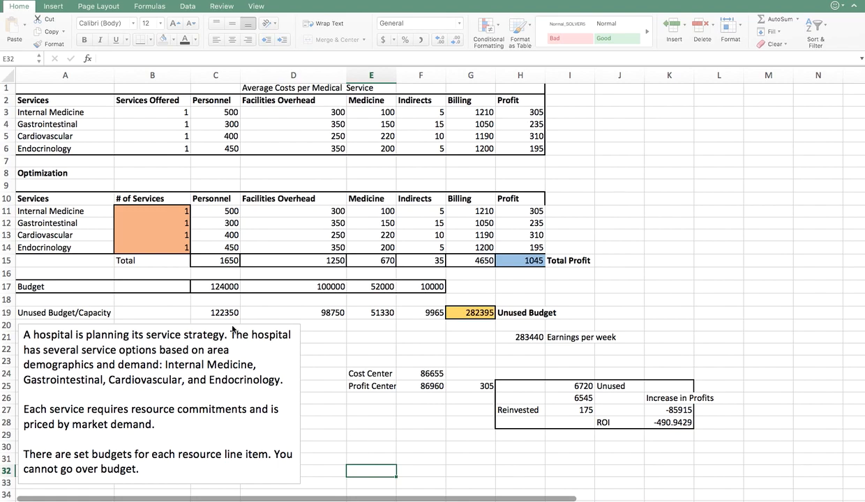
# Step: Examine the Internal Medicine row in the average costs table, from the service name through each cost to billing and profit
pyautogui.click(76, 112)
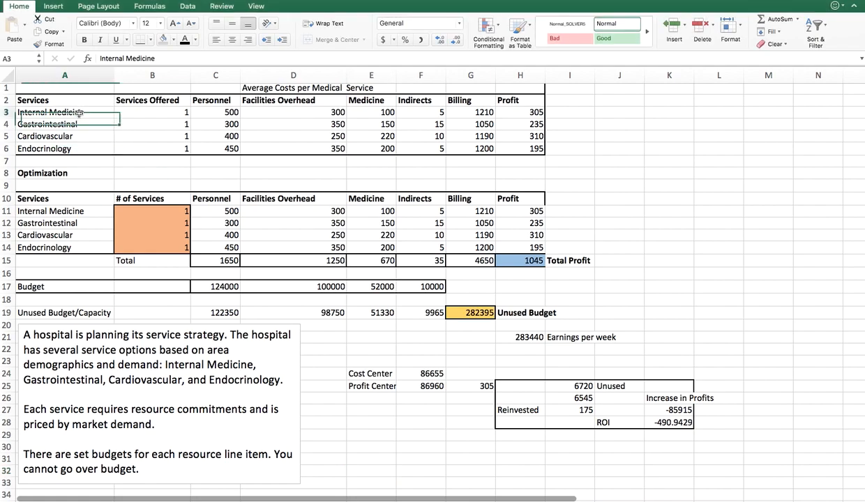
pyautogui.click(170, 110)
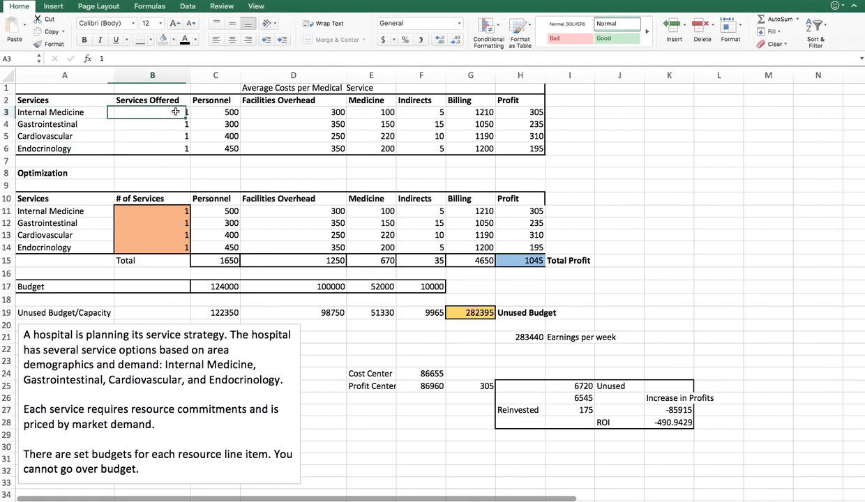
pyautogui.click(212, 111)
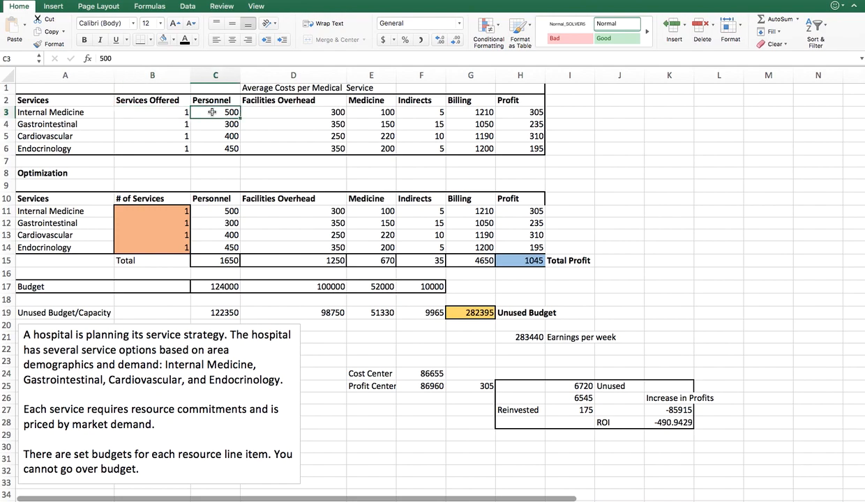
pyautogui.click(279, 111)
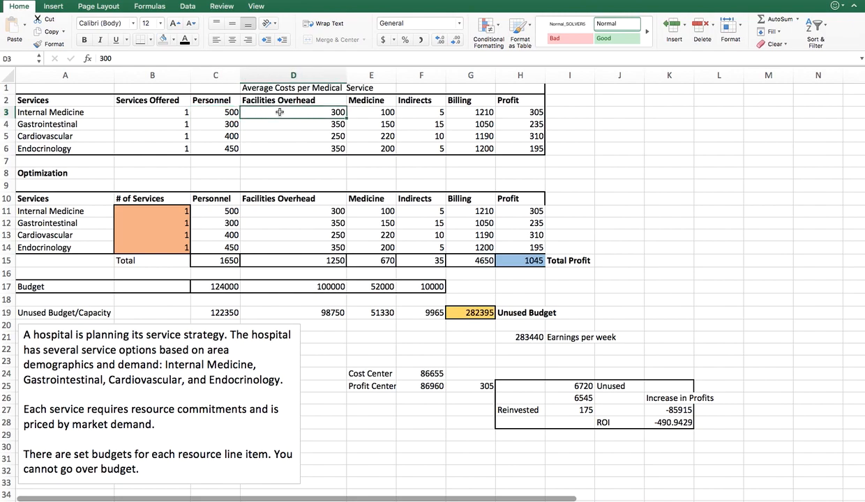
pyautogui.click(369, 111)
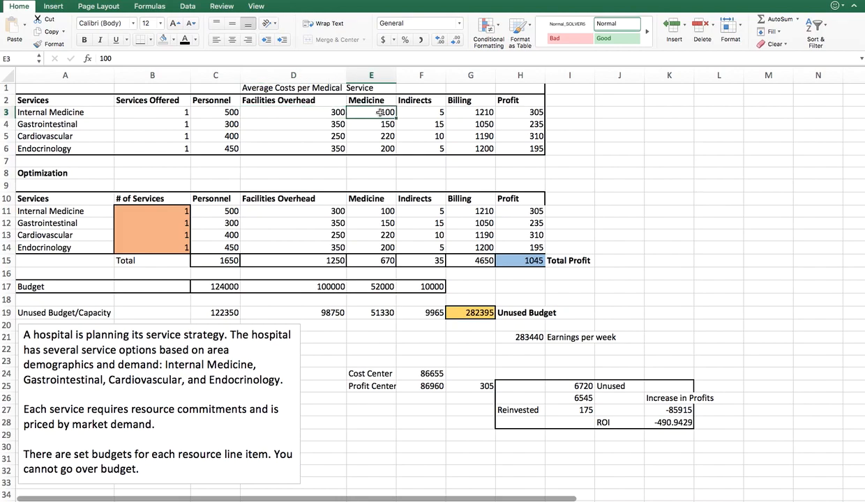
pyautogui.click(432, 113)
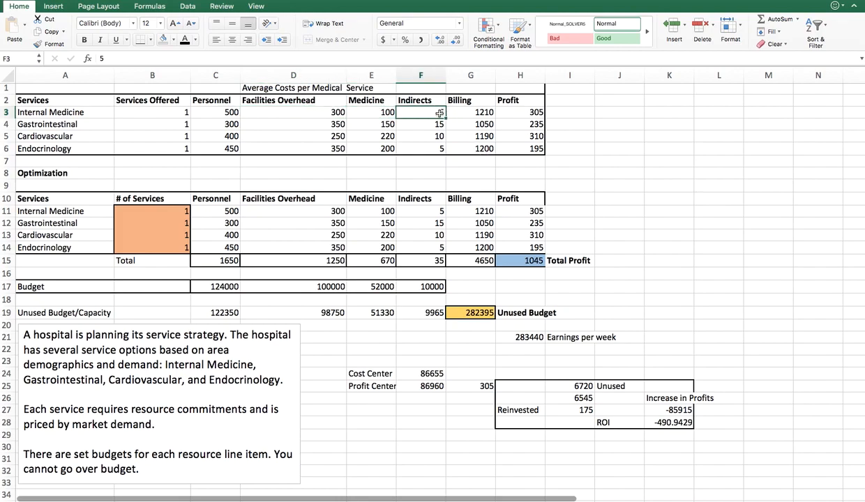
pyautogui.click(459, 113)
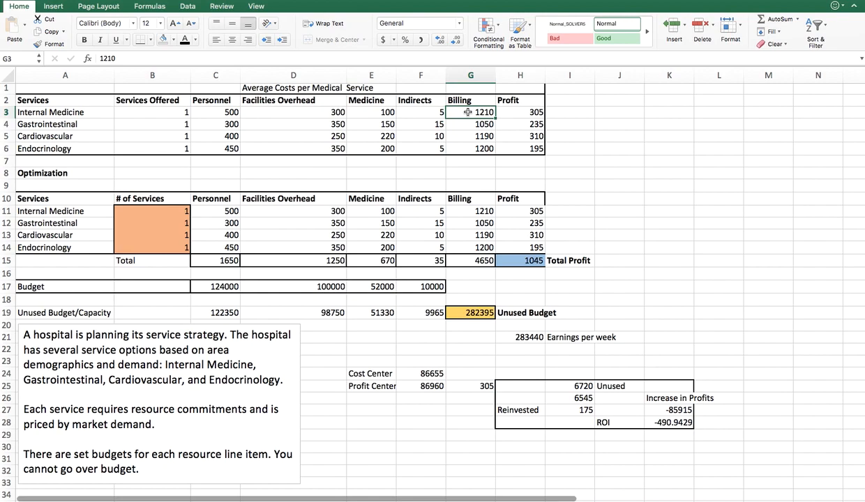
pyautogui.click(527, 113)
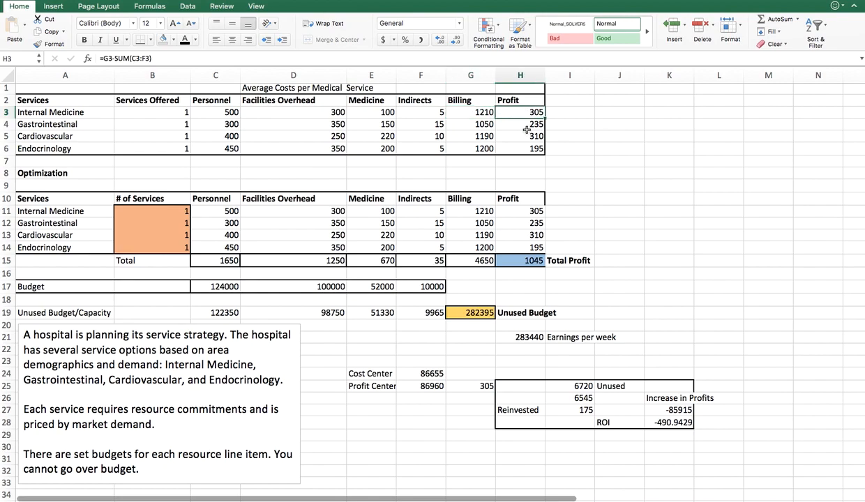
# Step: Review the Gastrointestinal row's services offered, facilities overhead, medicine, indirects, billing and profit in the average costs table
pyautogui.click(168, 124)
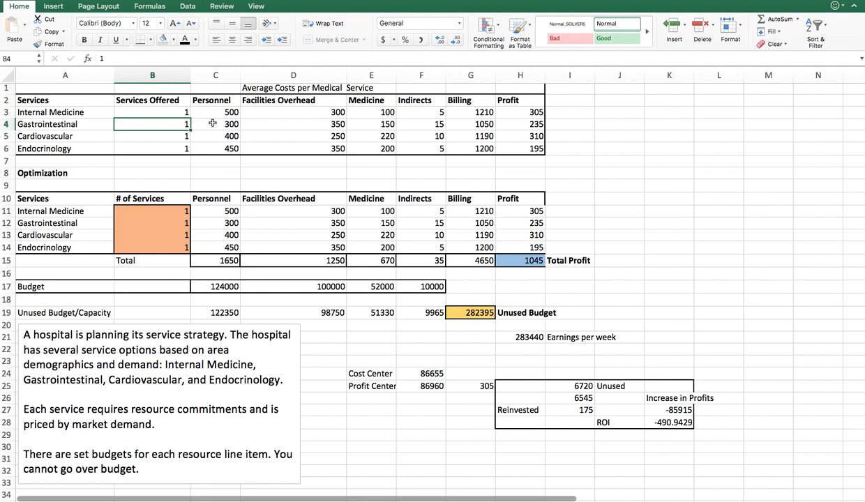
pyautogui.click(298, 124)
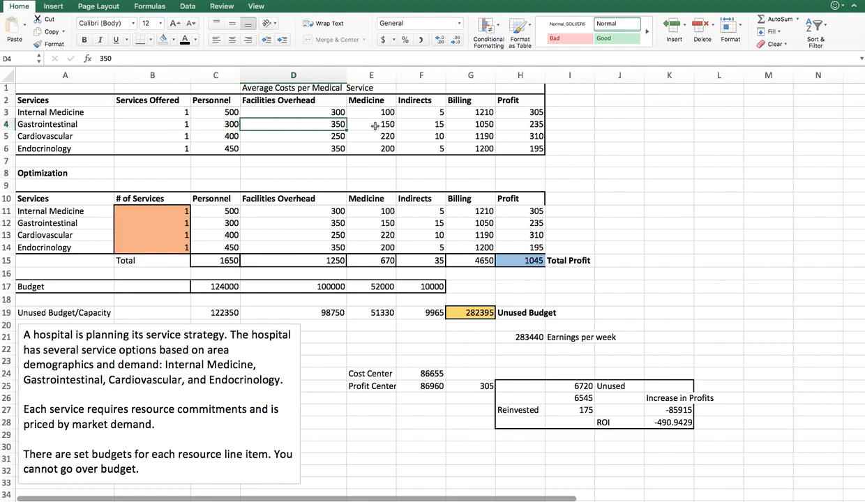
pyautogui.click(375, 125)
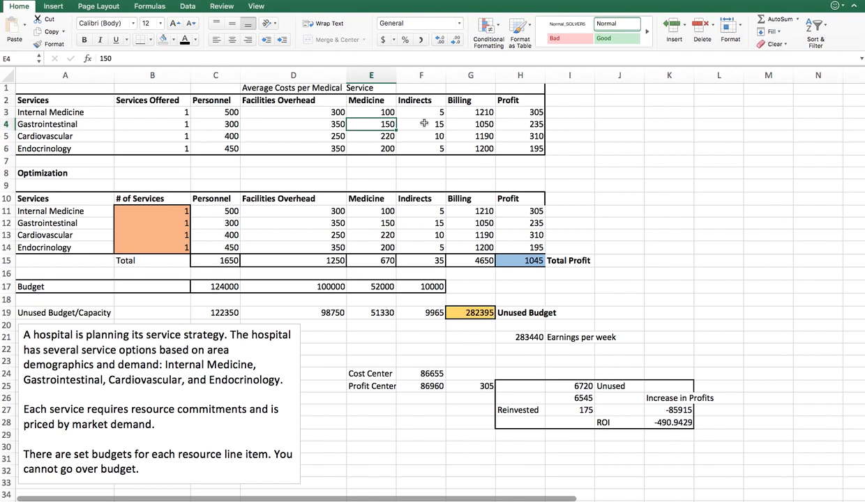
pyautogui.click(424, 123)
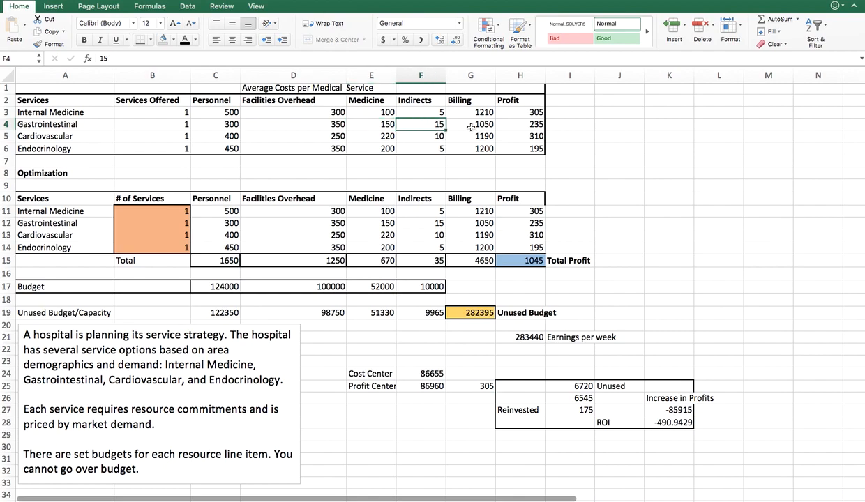
pyautogui.click(471, 126)
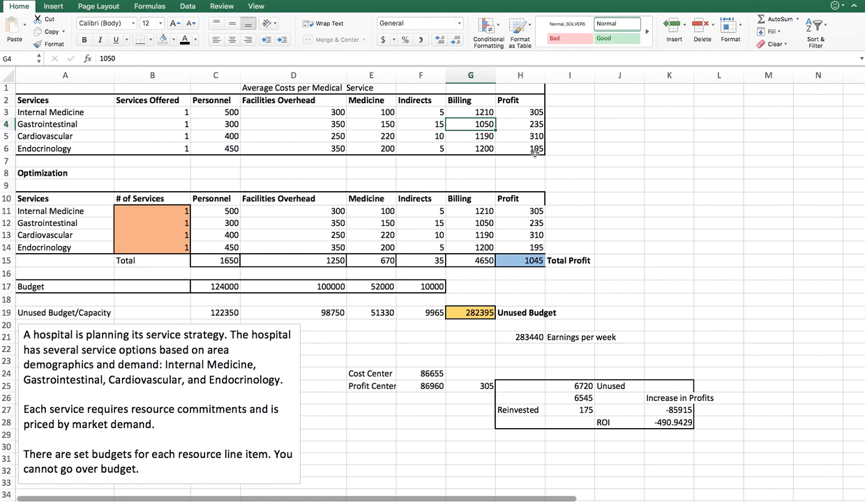
pyautogui.click(515, 120)
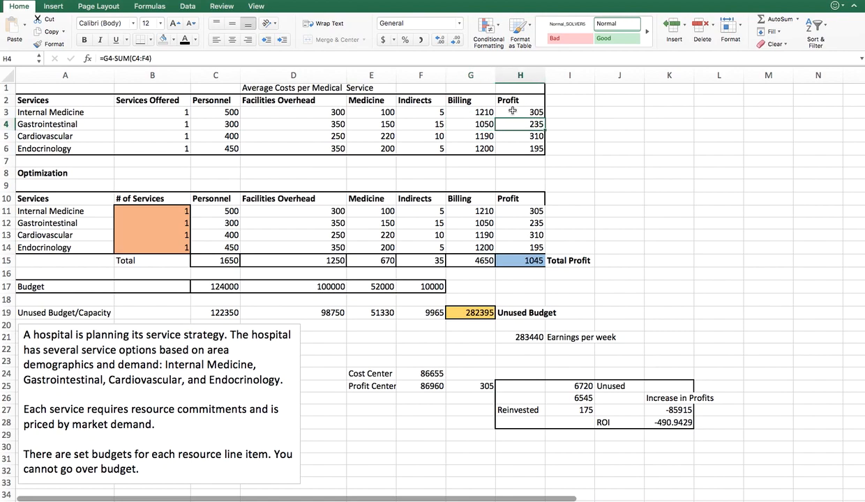
# Step: Enter the profit formula =G3-SUM(C3:F3) for Internal Medicine in cell H3
pyautogui.click(514, 112)
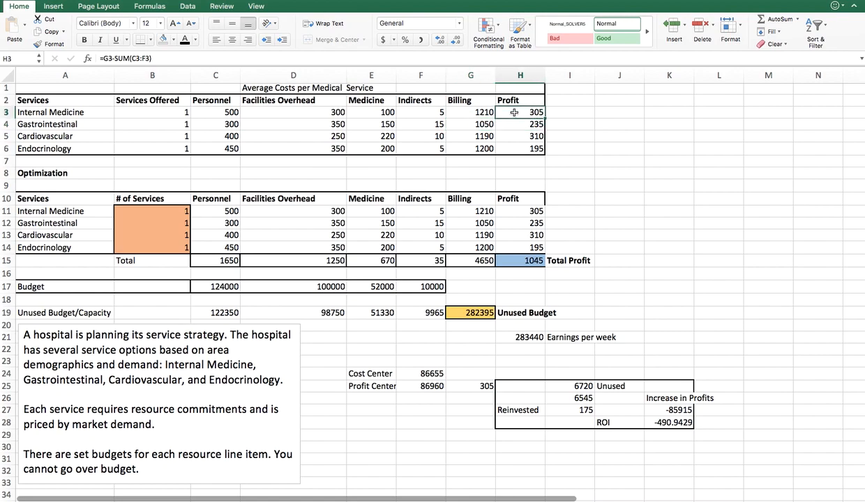
pyautogui.write('=')
pyautogui.click(465, 113)
pyautogui.write('-su')
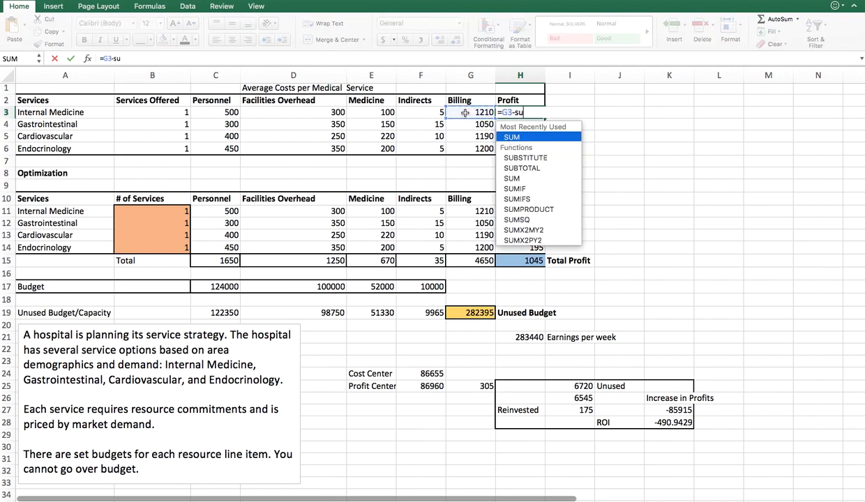
pyautogui.write('m(')
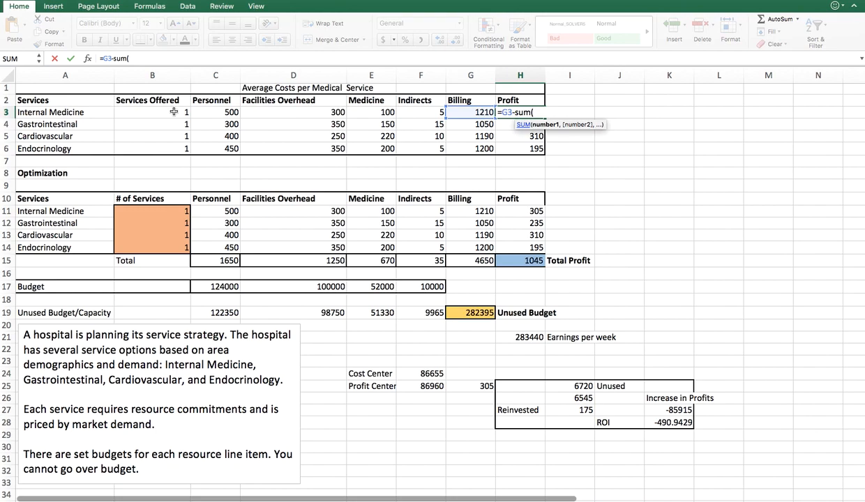
pyautogui.moveTo(219, 112); pyautogui.dragTo(412, 113)
pyautogui.write(')')
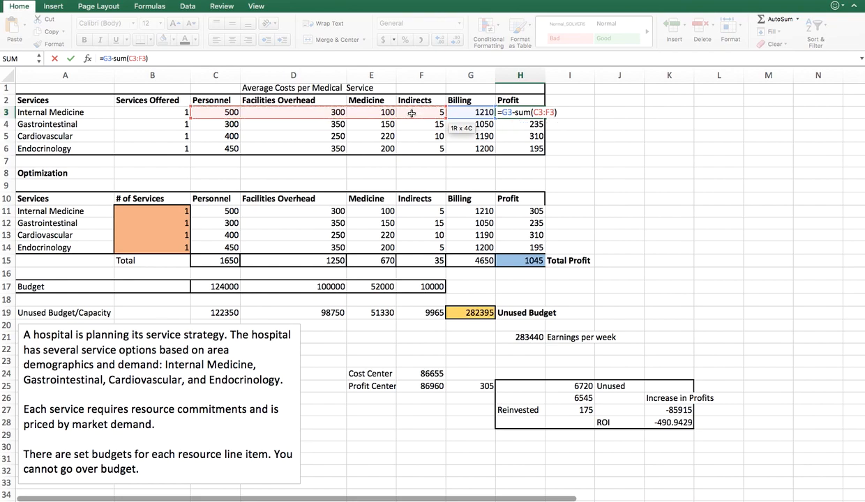
pyautogui.press('Return')
# Step: Copy the profit formula from H3 down through H6 for the remaining services
pyautogui.click(512, 112)
pyautogui.moveTo(543, 116); pyautogui.dragTo(544, 150)
pyautogui.click(506, 172)
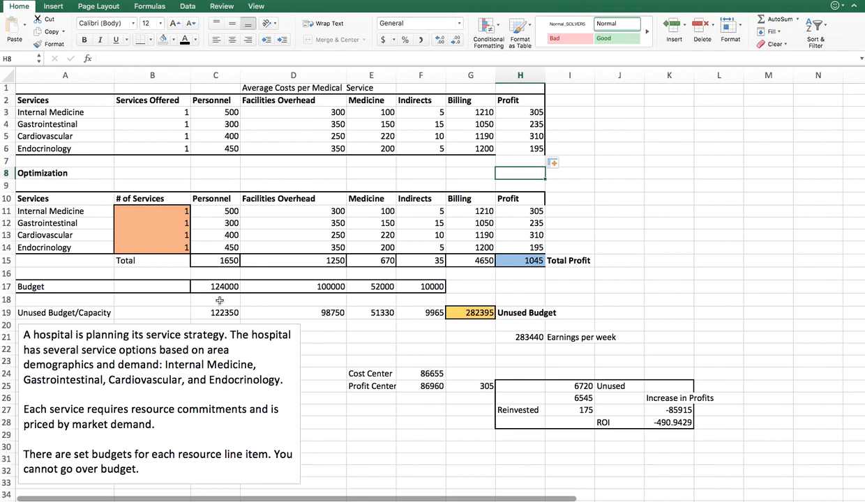
# Step: Shade the budget values in C17:F17 with a light grey fill
pyautogui.moveTo(204, 282); pyautogui.dragTo(401, 278)
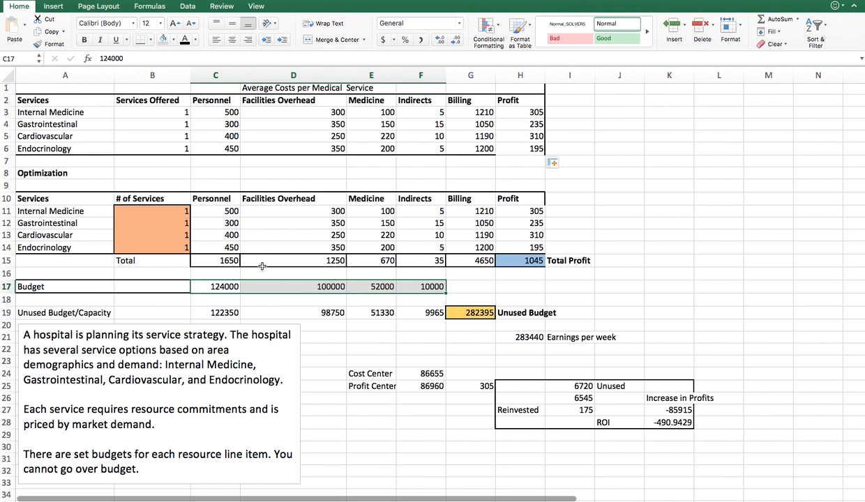
pyautogui.click(173, 40)
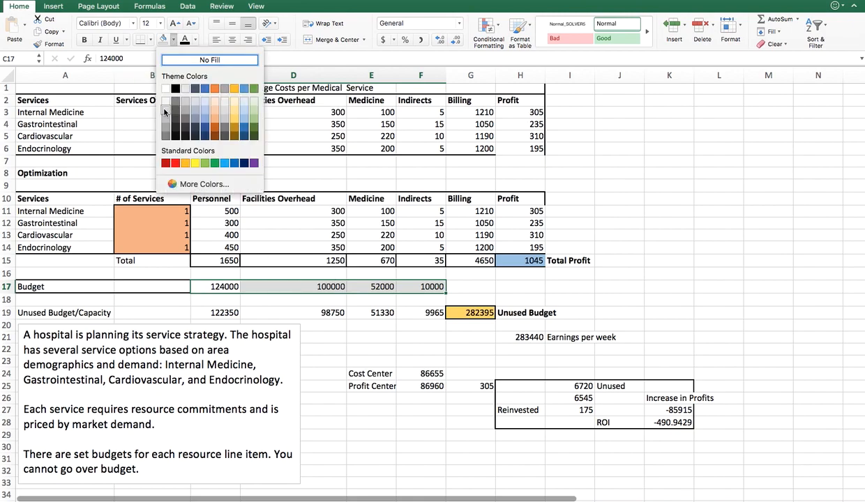
pyautogui.click(173, 111)
pyautogui.click(523, 297)
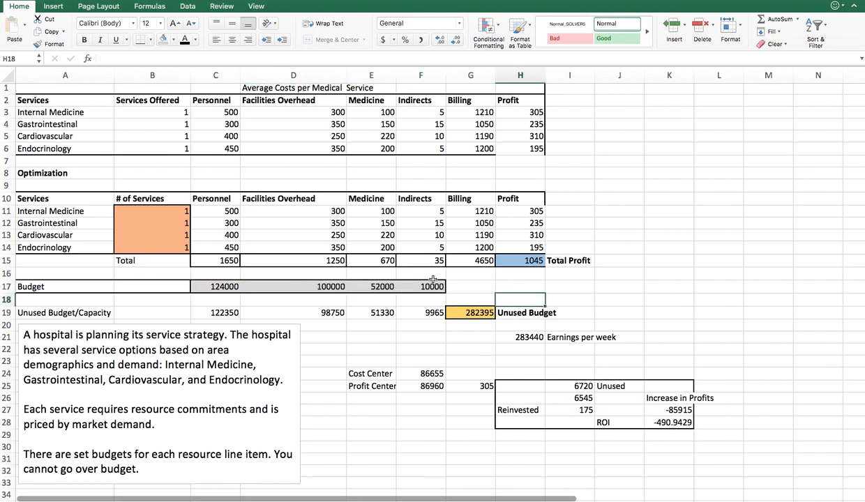
# Step: Label the budget row with the text Constraints in cell G17 and make it bold
pyautogui.click(465, 287)
pyautogui.write('Constraints')
pyautogui.press('Return')
pyautogui.click(460, 284)
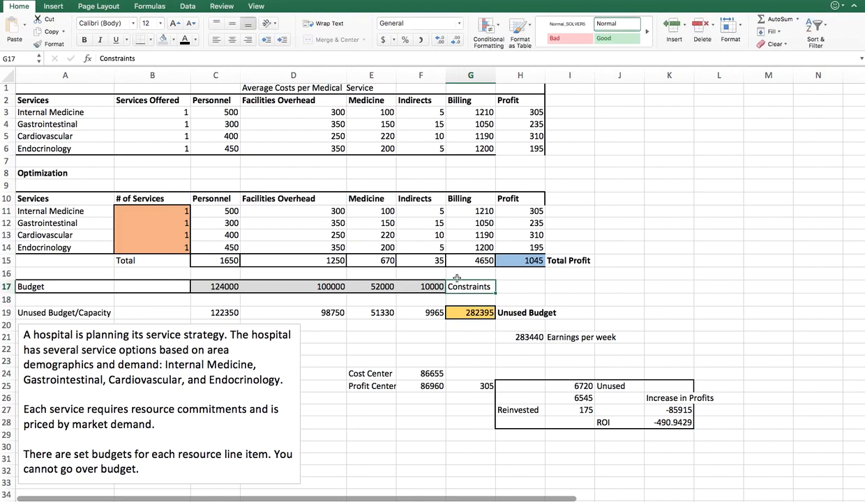
pyautogui.click(84, 40)
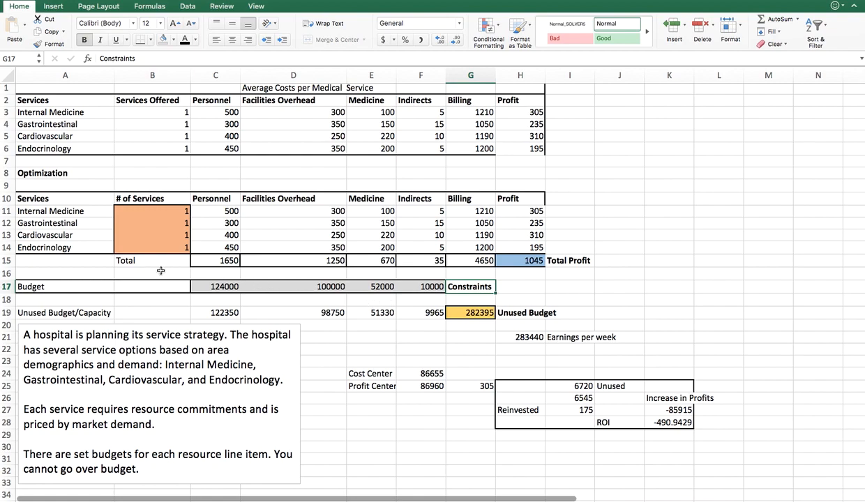
pyautogui.moveTo(156, 207); pyautogui.dragTo(160, 246)
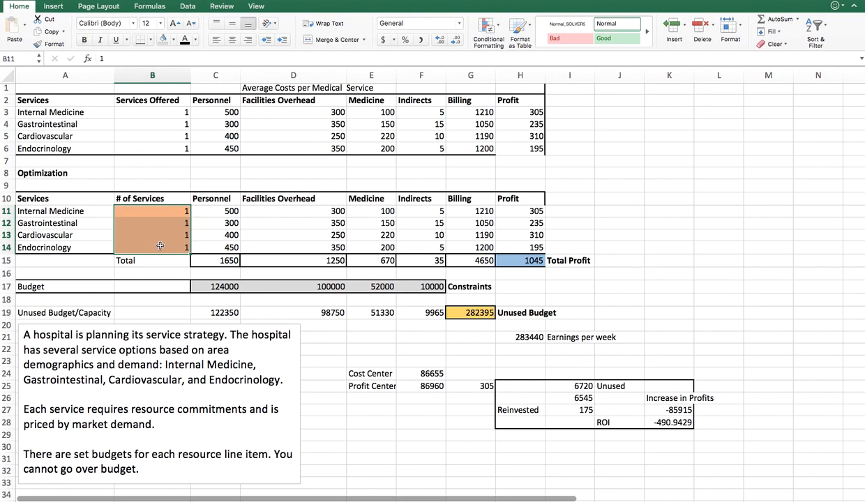
pyautogui.click(514, 262)
pyautogui.click(172, 206)
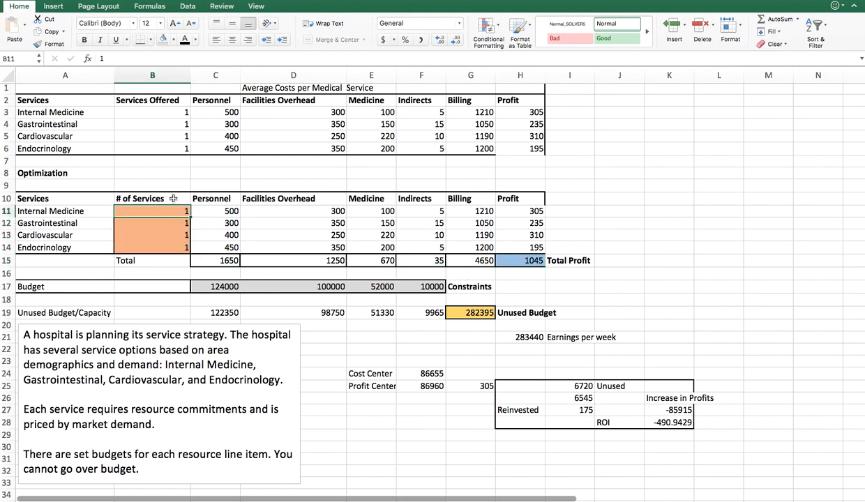
# Step: Enter the formula =B11*C3 in C11 to calculate Internal Medicine's personnel cost from its number of services
pyautogui.click(220, 214)
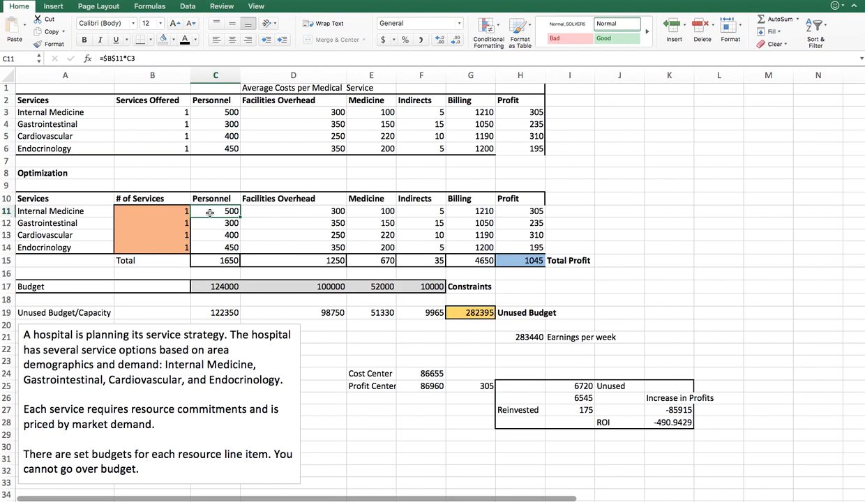
pyautogui.write('=')
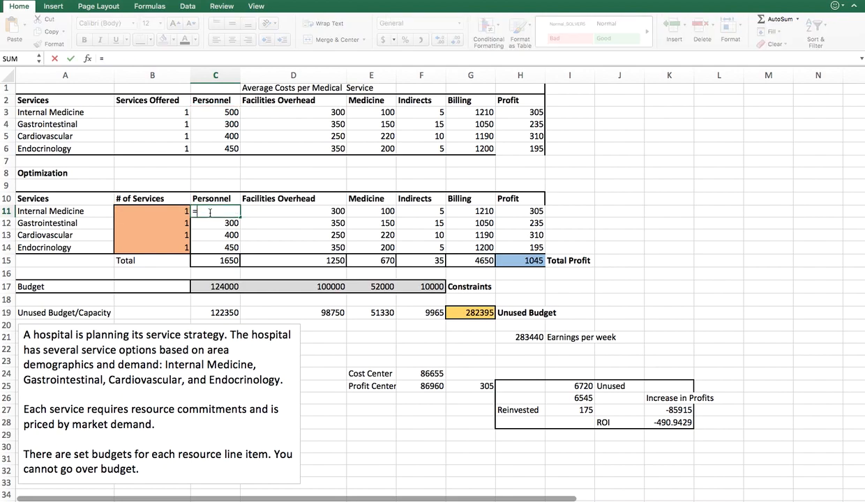
pyautogui.click(181, 212)
pyautogui.write('*')
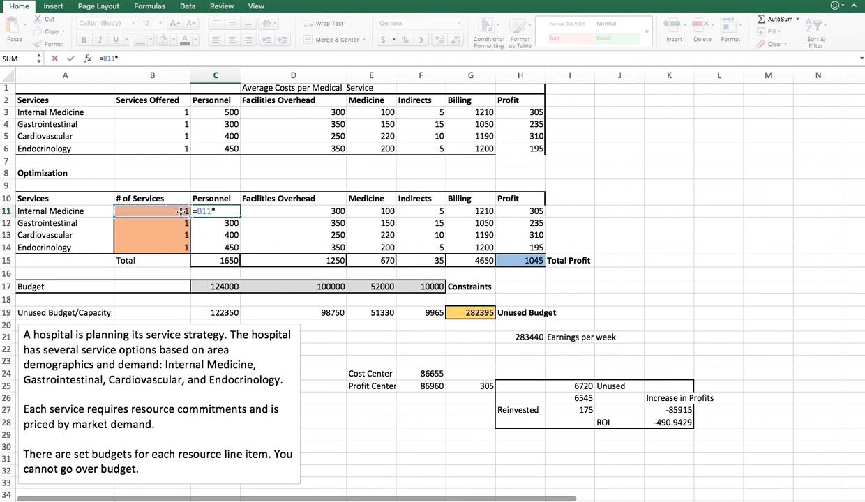
pyautogui.click(223, 112)
pyautogui.press('Return')
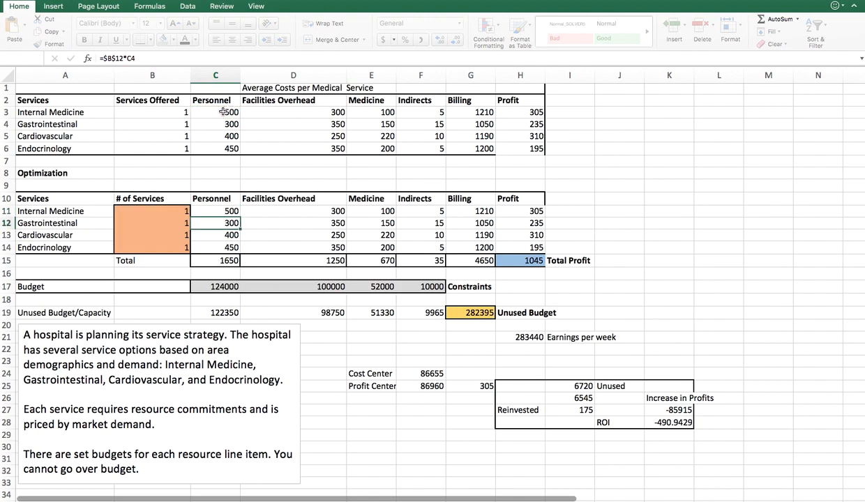
# Step: Make the B11 reference in C11's formula absolute so it reads =$B$11*C3
pyautogui.click(215, 211)
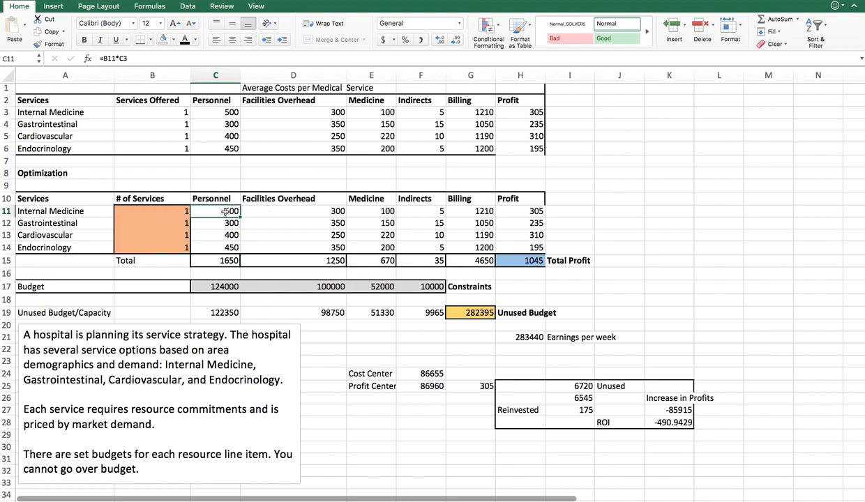
pyautogui.click(105, 58)
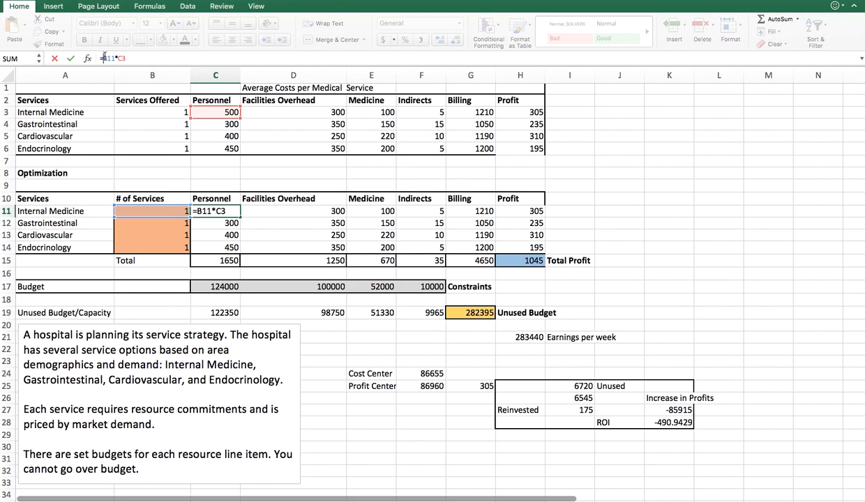
pyautogui.press('super+t')
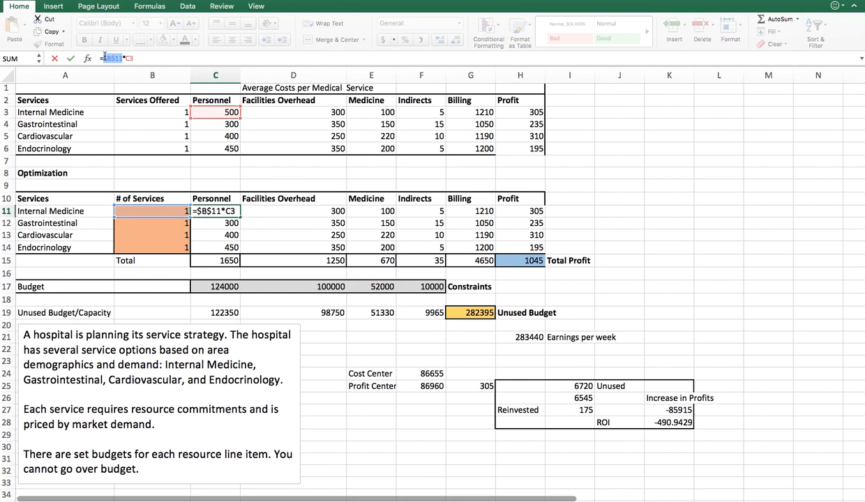
pyautogui.press('Return')
# Step: Copy the C11 formula across the Internal Medicine row through H11
pyautogui.click(222, 211)
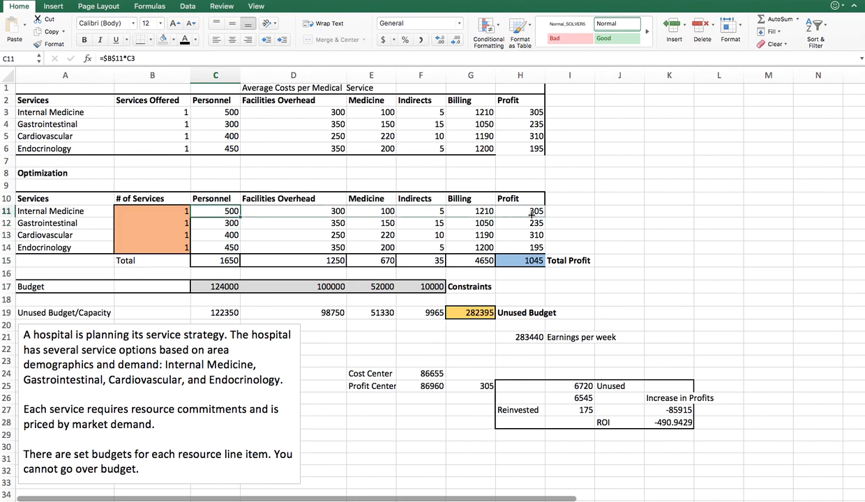
pyautogui.keyDown('shift'); pyautogui.click(522, 212); pyautogui.keyUp('shift')
pyautogui.click(234, 223)
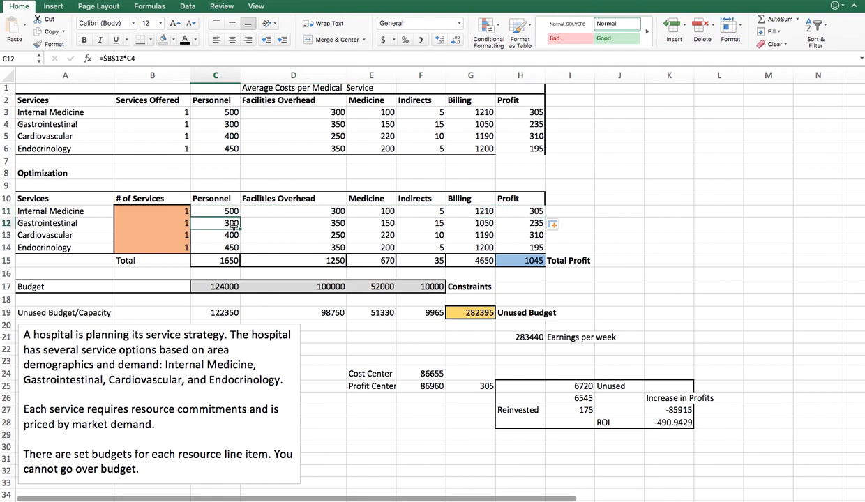
# Step: Try 2 as Cardiovascular's number of services in B13, and set it back to 1
pyautogui.click(172, 212)
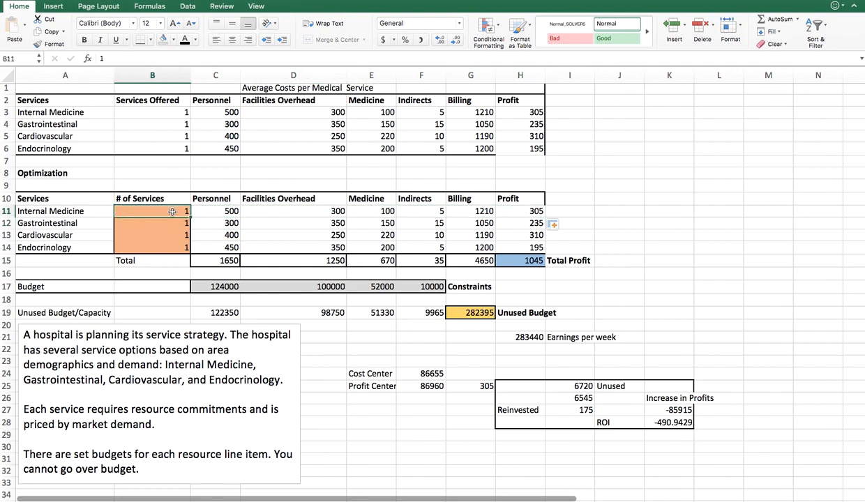
pyautogui.click(171, 235)
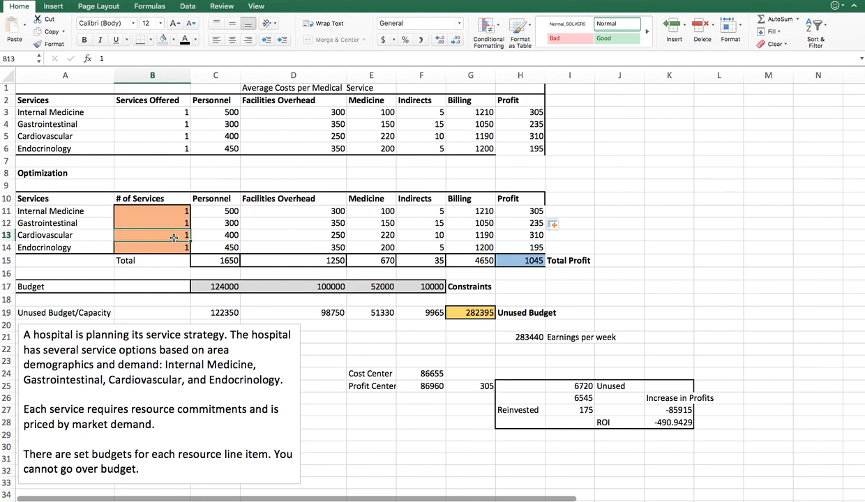
pyautogui.write('2')
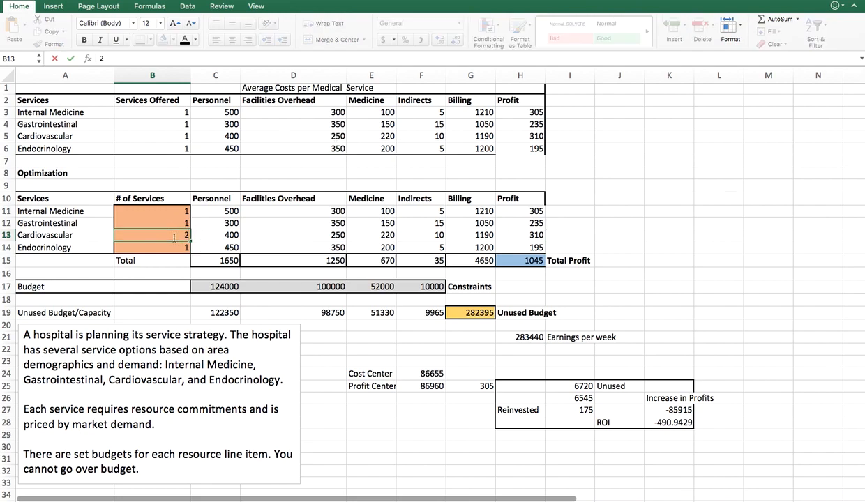
pyautogui.press('Return')
pyautogui.click(173, 237)
pyautogui.write('1')
pyautogui.press('Return')
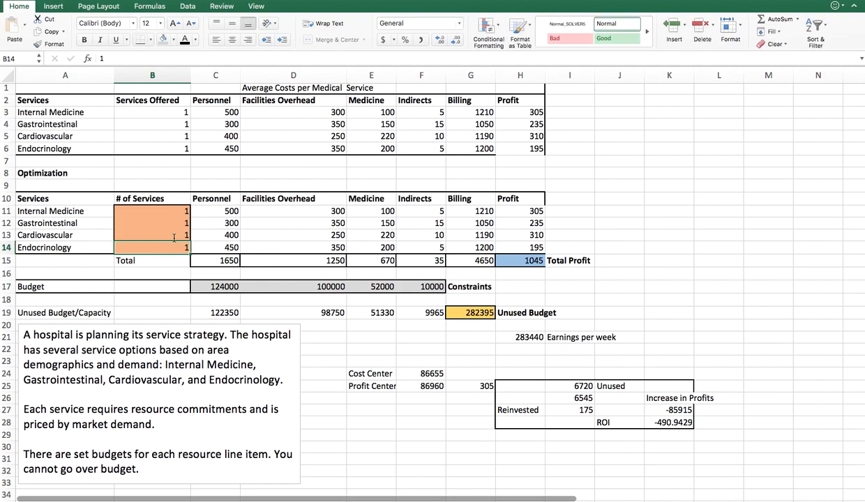
# Step: Enter the formula =SUM(H11:H14) in H15 to calculate the total profit
pyautogui.click(518, 262)
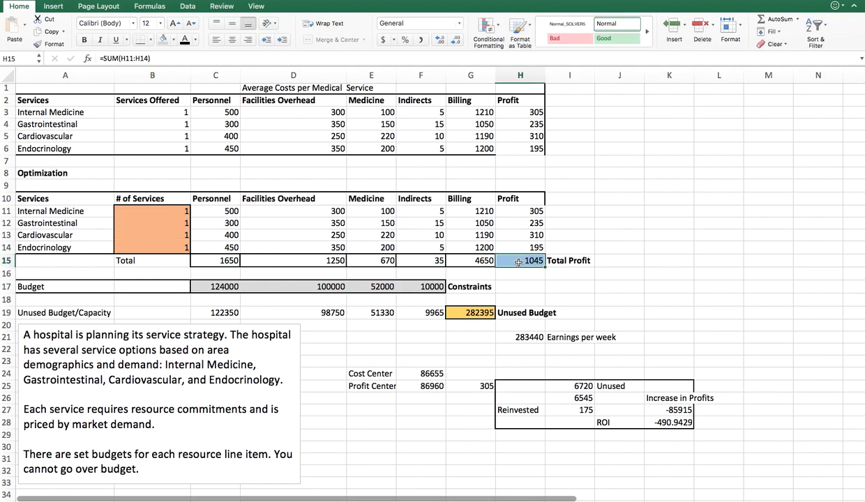
pyautogui.write('=sum(')
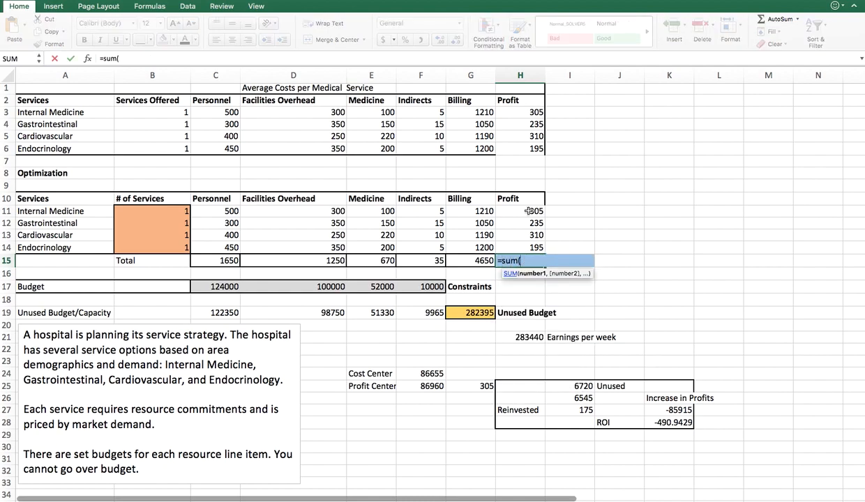
pyautogui.moveTo(527, 210); pyautogui.dragTo(529, 247)
pyautogui.write(')')
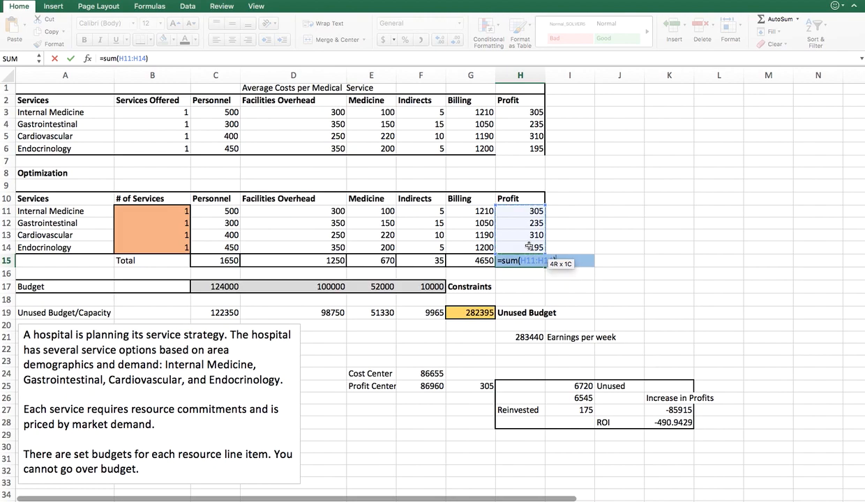
pyautogui.press('Return')
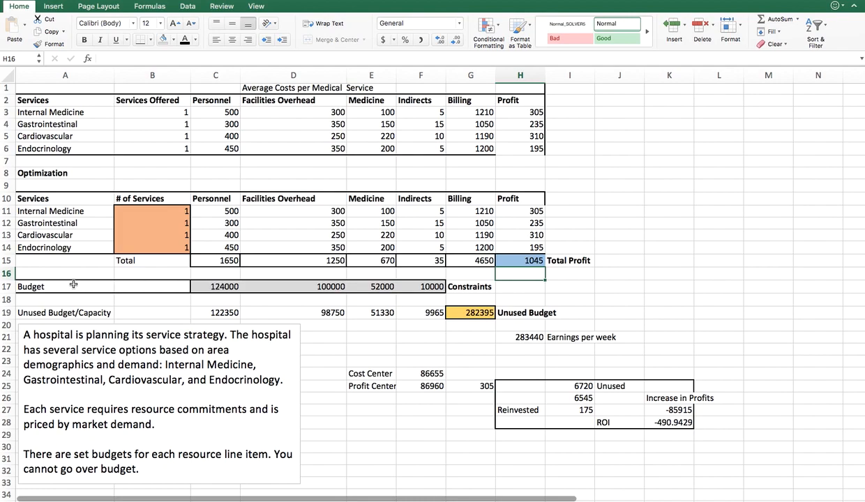
# Step: Examine the budget constraints in C17:F17, the number-of-services cells B11:B14 and the total formulas in row 15
pyautogui.click(210, 284)
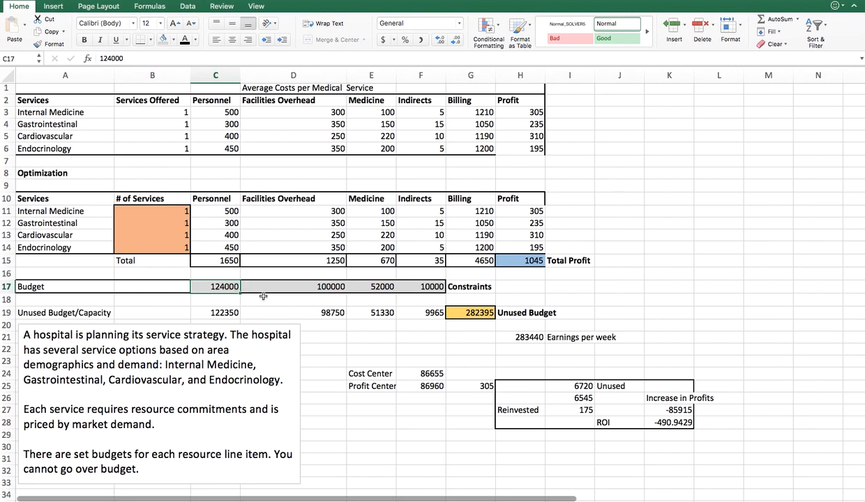
pyautogui.click(291, 281)
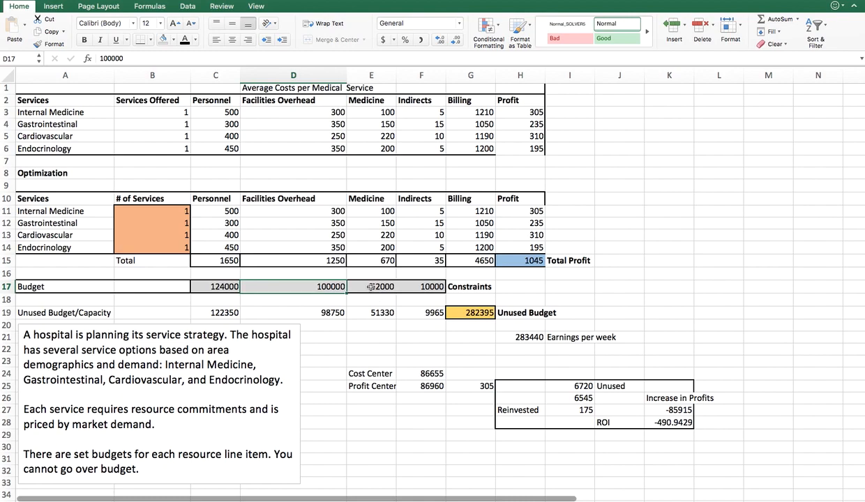
pyautogui.click(362, 282)
pyautogui.click(422, 286)
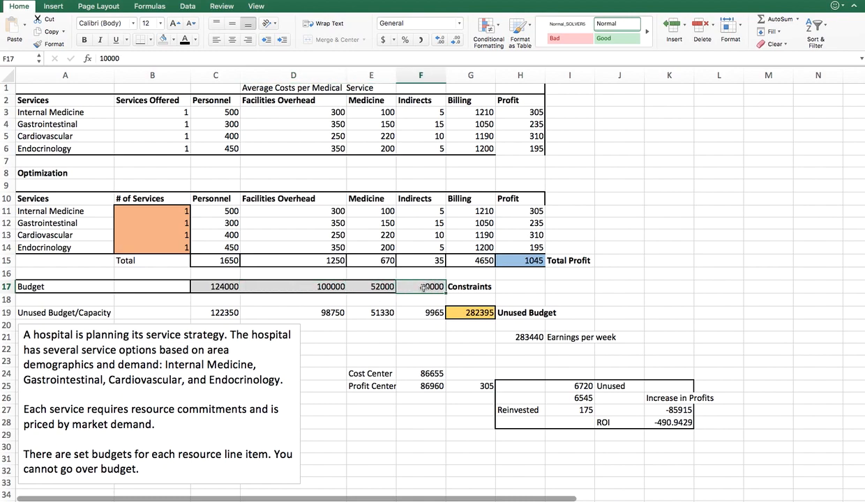
pyautogui.click(217, 260)
pyautogui.moveTo(154, 211); pyautogui.dragTo(156, 242)
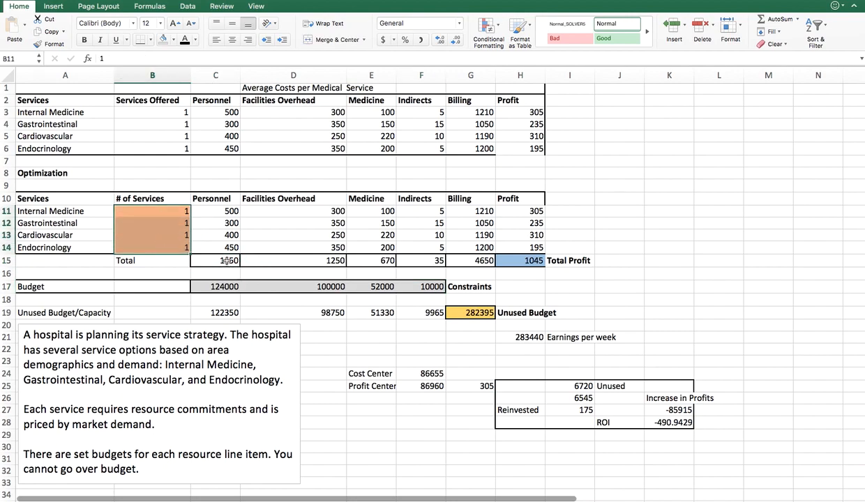
pyautogui.click(229, 261)
pyautogui.click(324, 258)
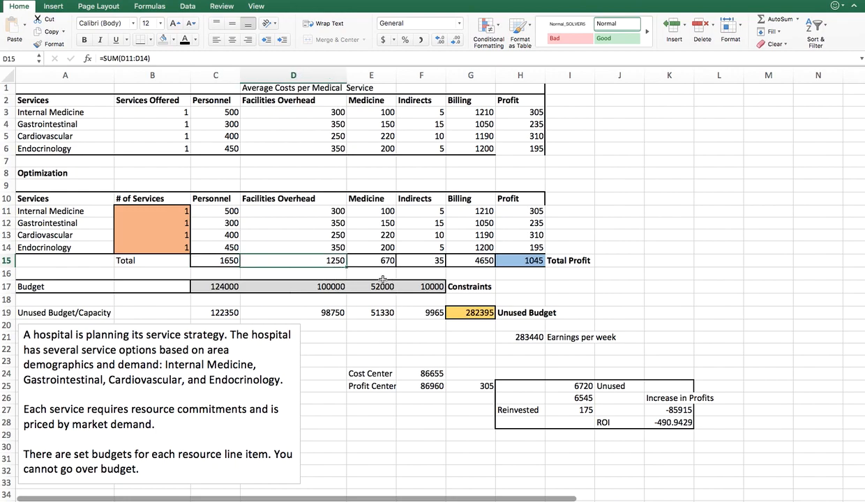
pyautogui.click(369, 257)
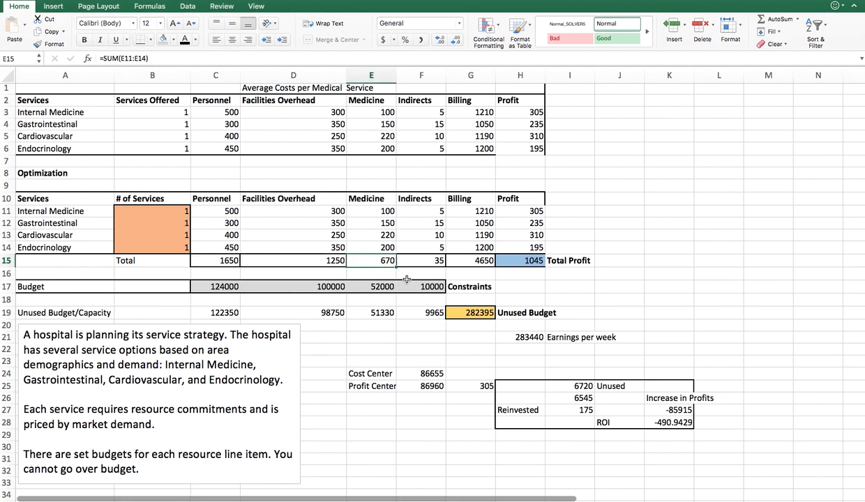
pyautogui.click(432, 264)
pyautogui.click(518, 257)
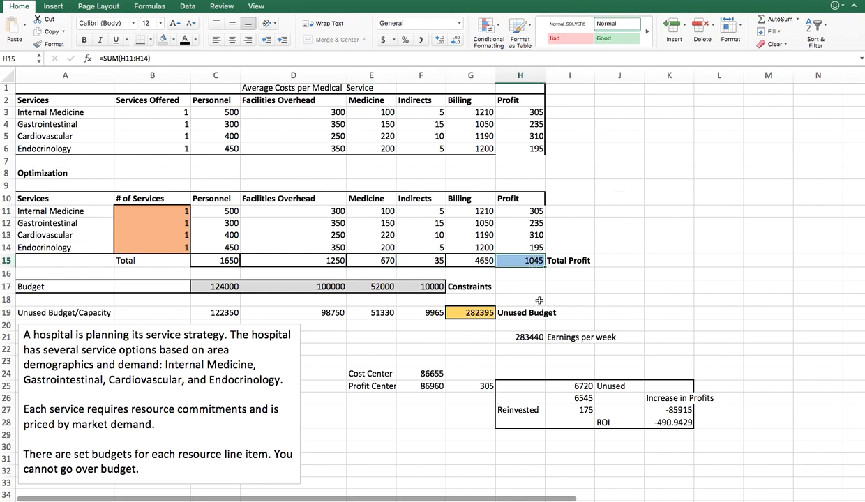
pyautogui.click(466, 258)
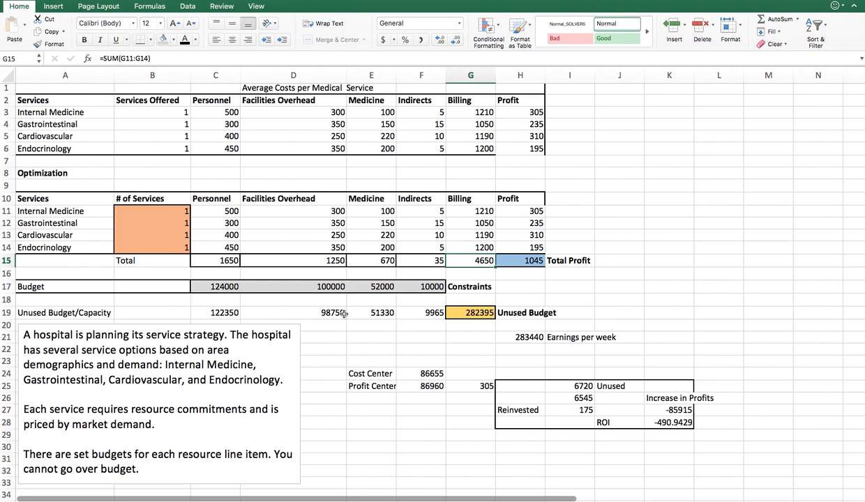
# Step: Enter the formula =C17-C15 in C19 for the unused personnel budget and copy it across through F19
pyautogui.moveTo(211, 312); pyautogui.dragTo(410, 315)
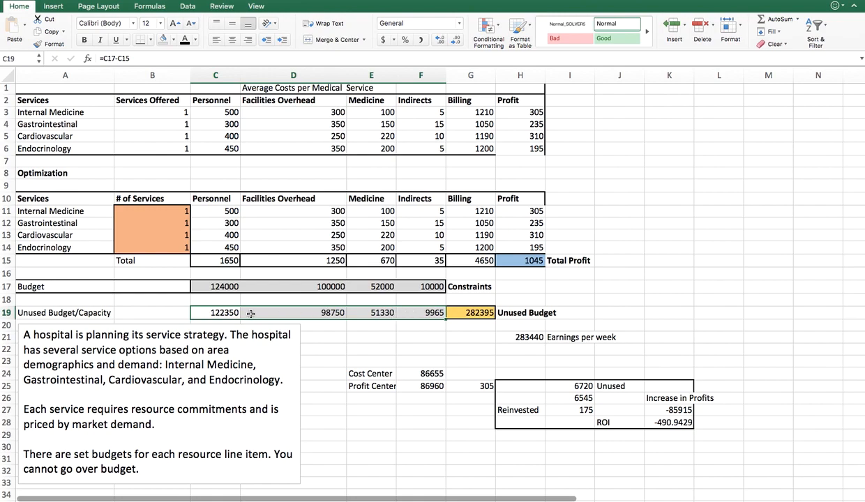
pyautogui.click(220, 314)
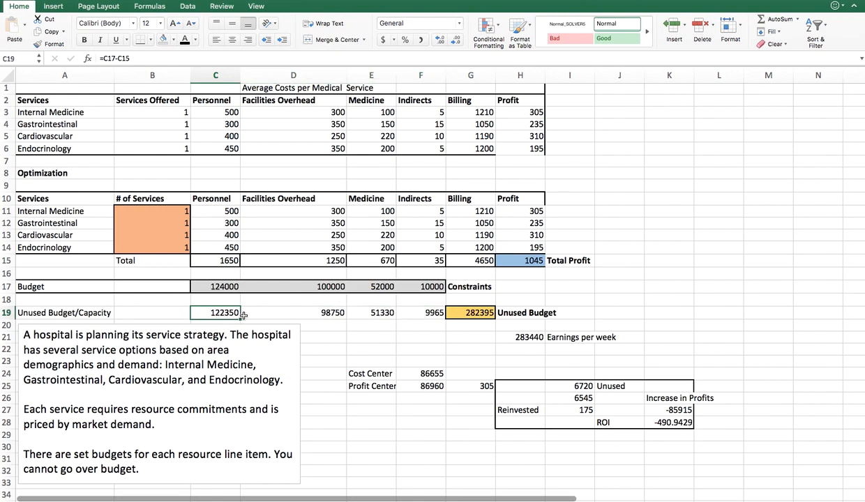
pyautogui.write('=')
pyautogui.click(217, 287)
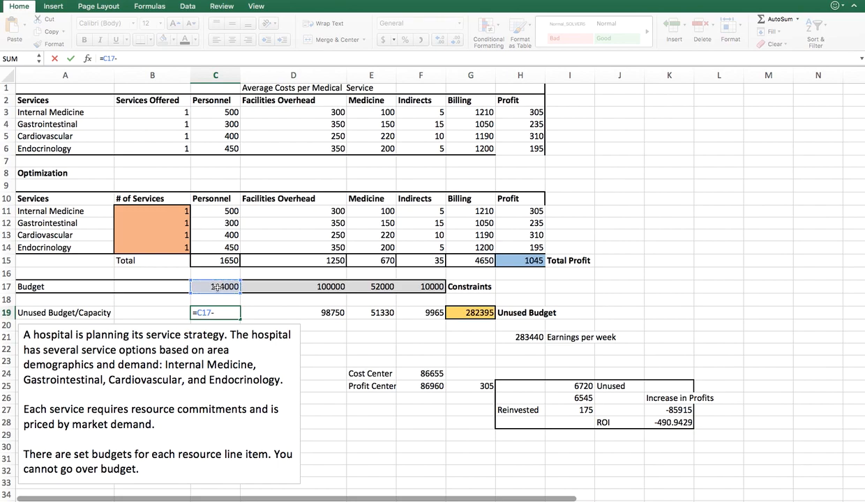
pyautogui.write('-')
pyautogui.click(217, 261)
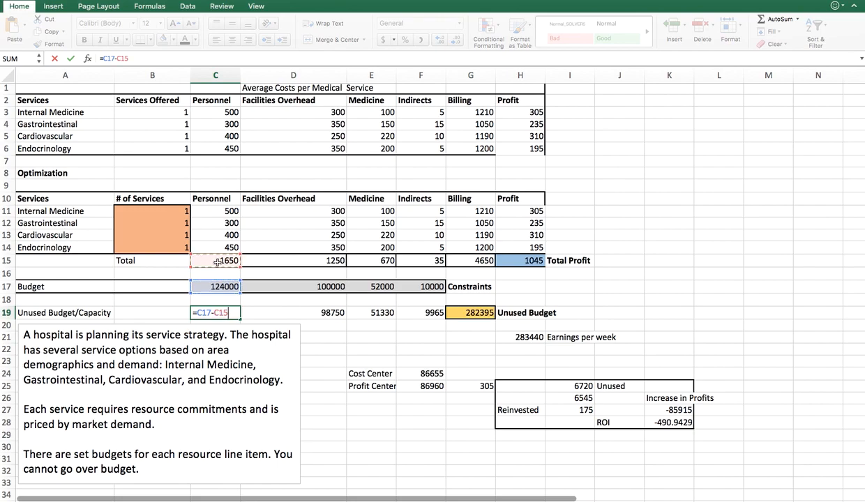
pyautogui.press('Return')
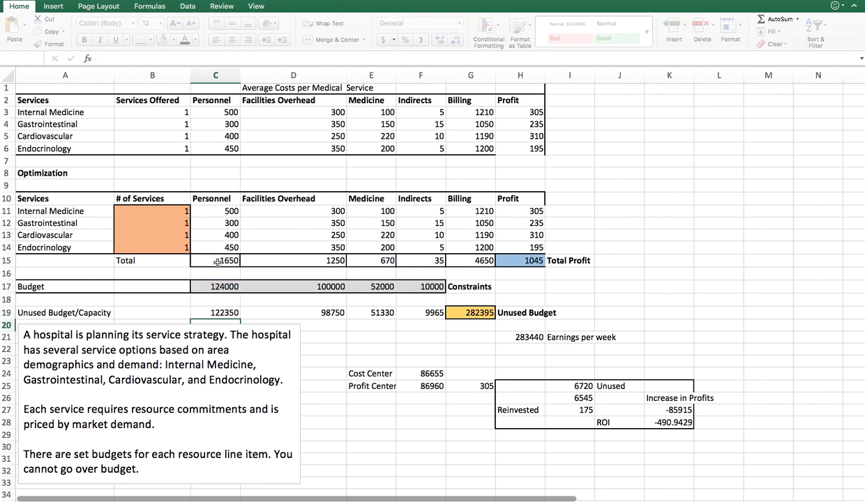
pyautogui.click(237, 314)
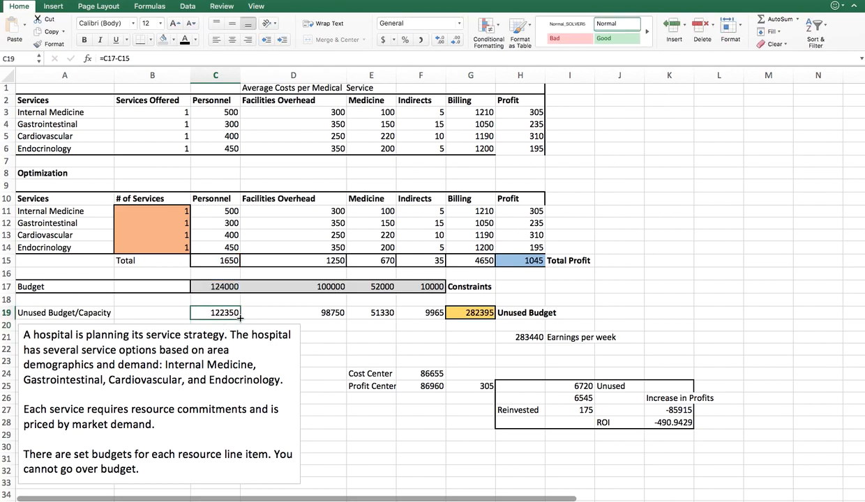
pyautogui.moveTo(242, 315); pyautogui.dragTo(438, 316)
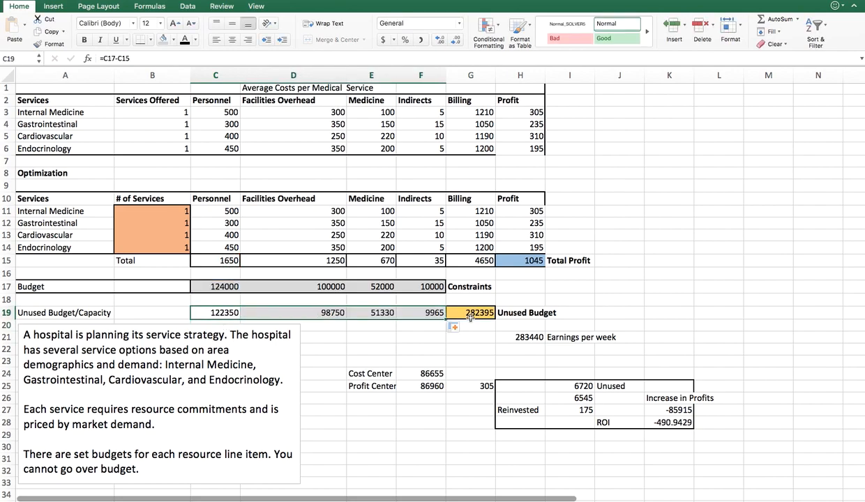
# Step: Enter the formula =SUM(C19:F19) in G19 to total the unused budget
pyautogui.click(472, 312)
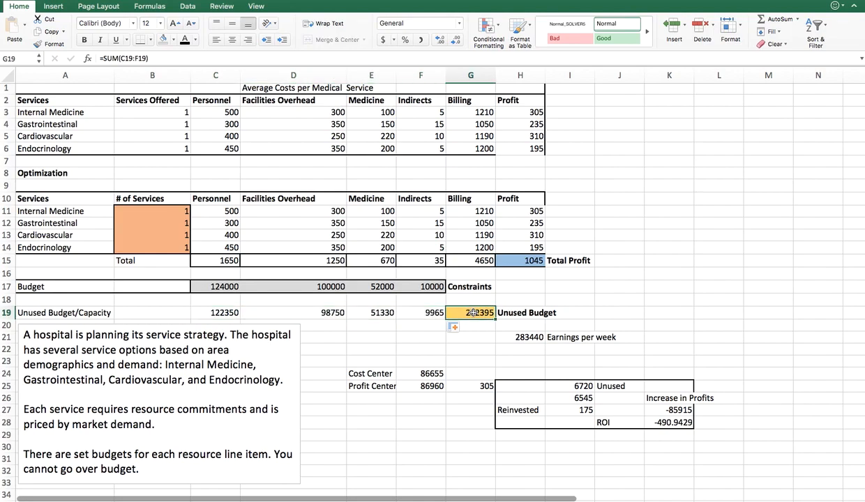
pyautogui.write('=sum')
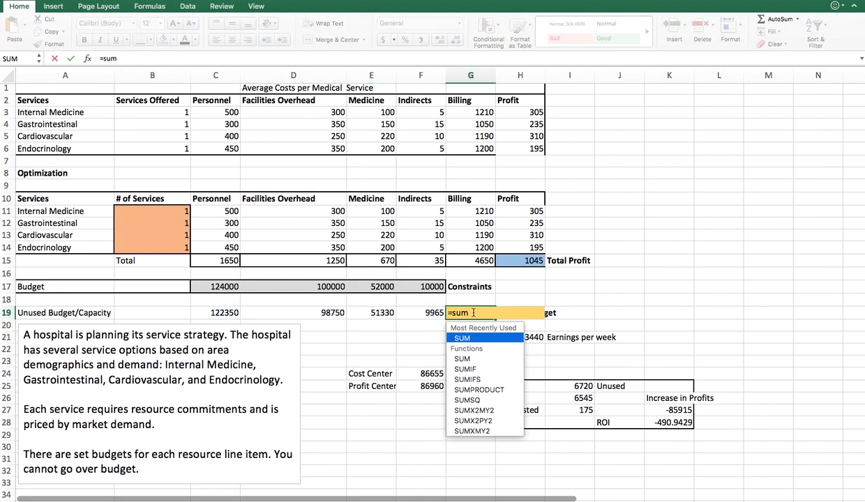
pyautogui.write('(')
pyautogui.moveTo(222, 312); pyautogui.dragTo(414, 311)
pyautogui.press('Return')
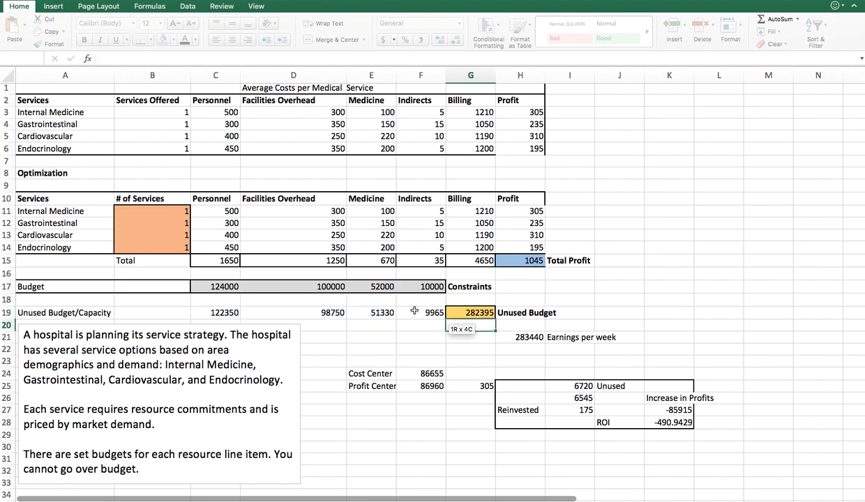
pyautogui.click(471, 314)
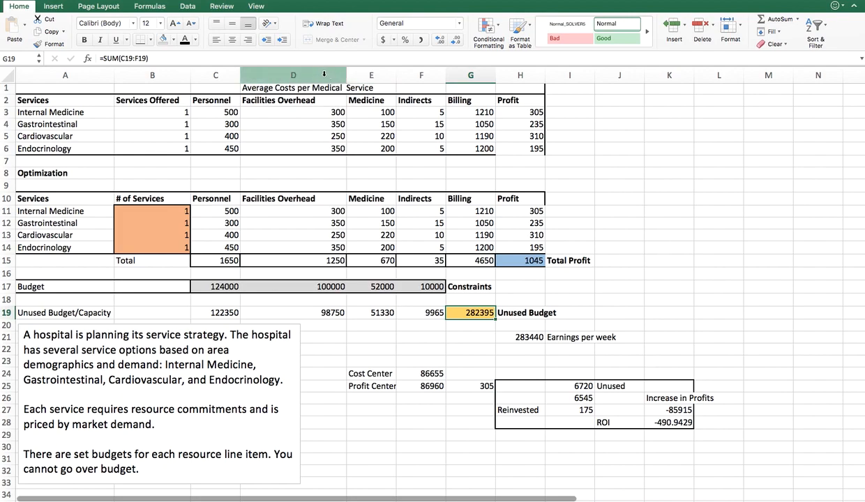
# Step: Open Solver and reset all its existing options and cell selections
pyautogui.click(187, 7)
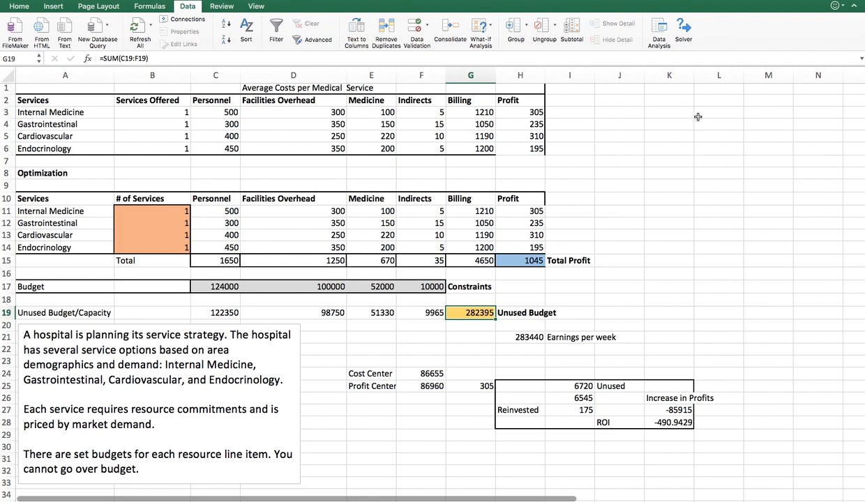
pyautogui.click(685, 32)
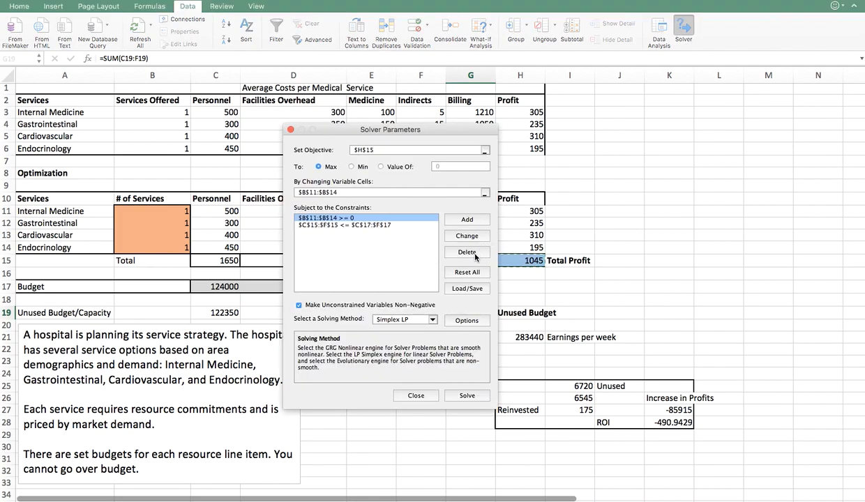
pyautogui.click(474, 272)
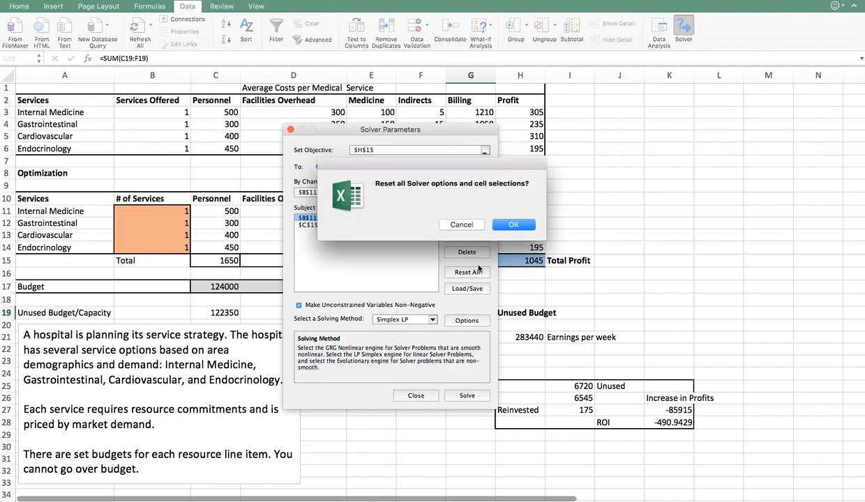
pyautogui.click(520, 223)
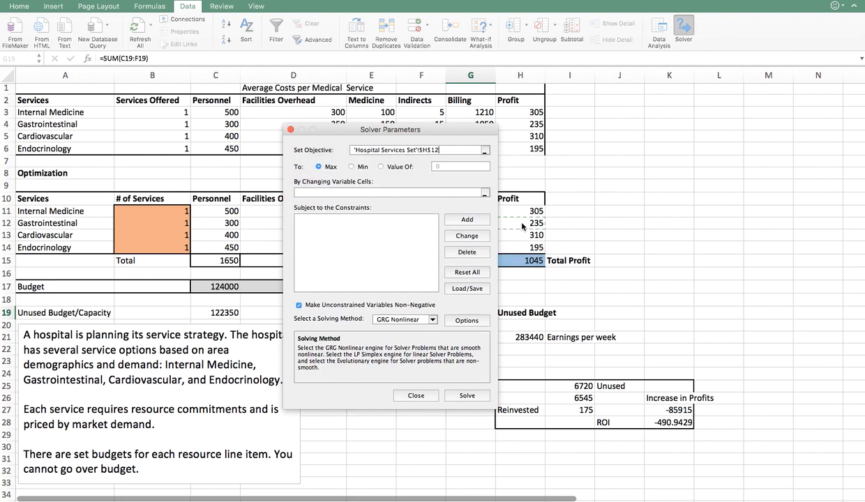
# Step: Set the Solver objective to the total profit cell H15 and the changing variable cells to B11:B14
pyautogui.moveTo(381, 133); pyautogui.dragTo(727, 142)
pyautogui.moveTo(782, 159); pyautogui.dragTo(691, 158)
pyautogui.press('BackSpace')
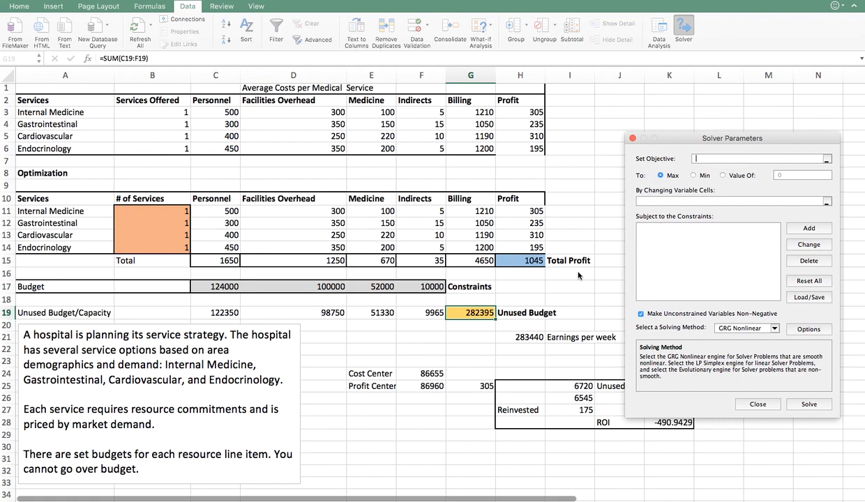
pyautogui.click(532, 263)
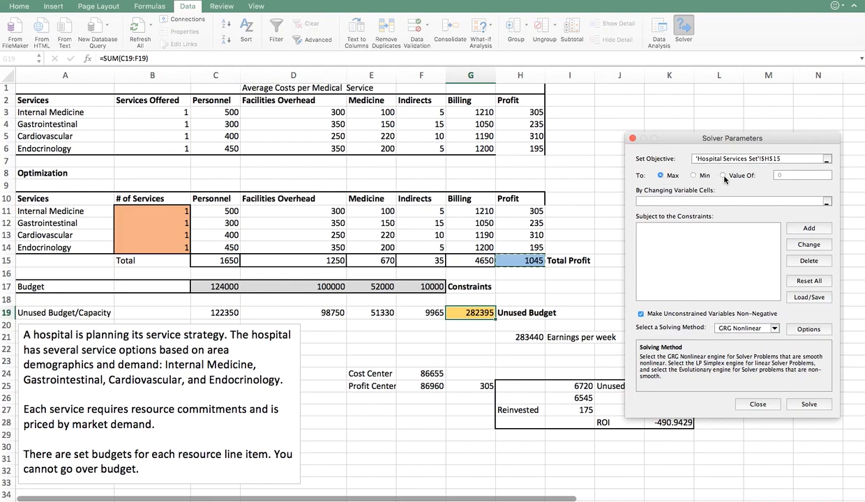
pyautogui.click(658, 201)
pyautogui.moveTo(157, 209); pyautogui.dragTo(156, 247)
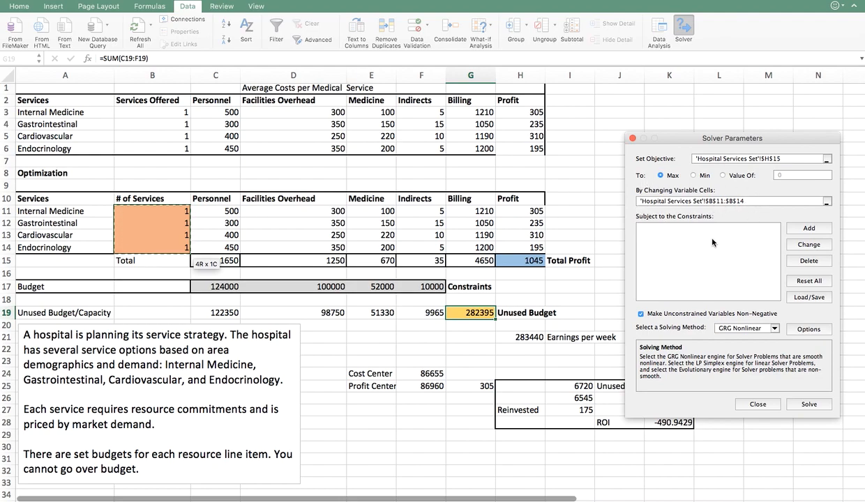
# Step: Add a Solver constraint that the resource totals C15:F15 are less than or equal to the budgets C17:F17
pyautogui.click(809, 230)
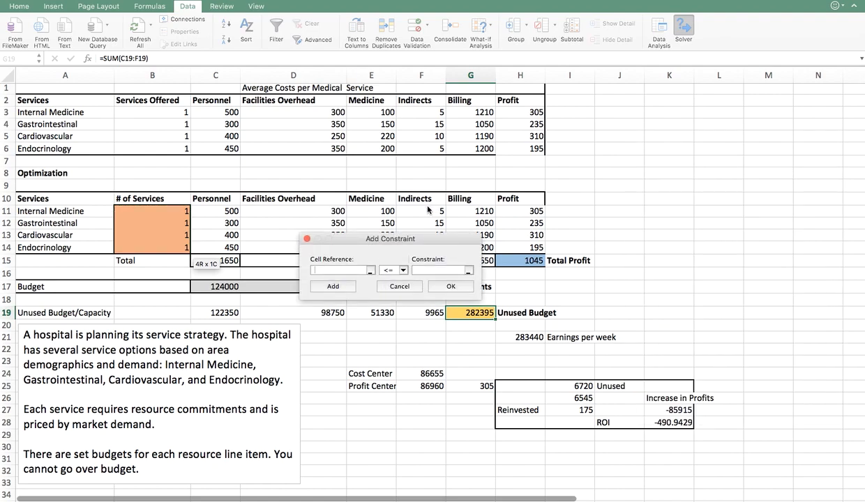
pyautogui.moveTo(424, 240); pyautogui.dragTo(619, 184)
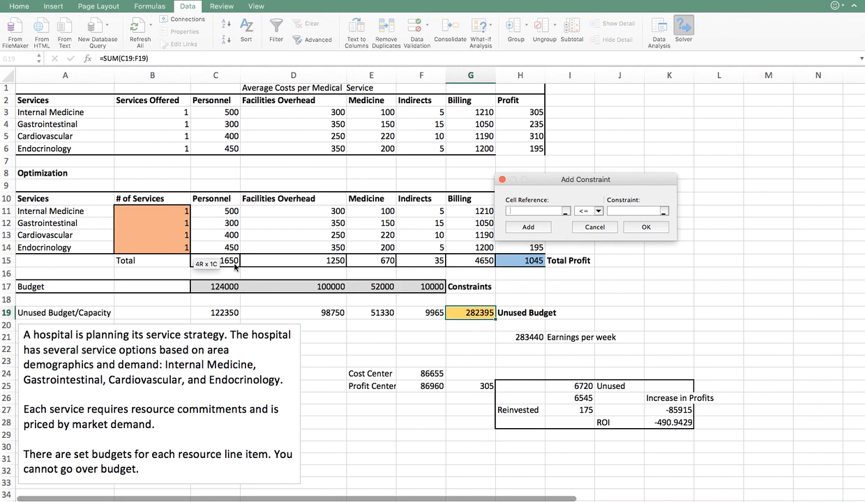
pyautogui.moveTo(231, 264); pyautogui.dragTo(431, 252)
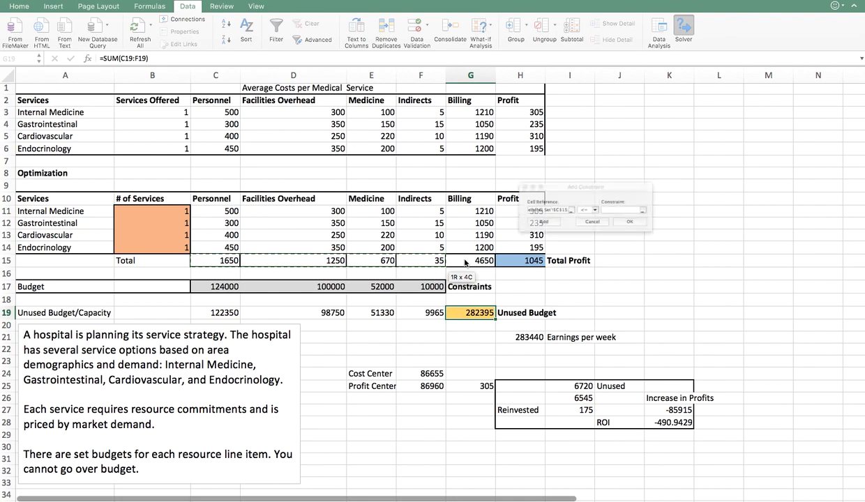
pyautogui.click(615, 210)
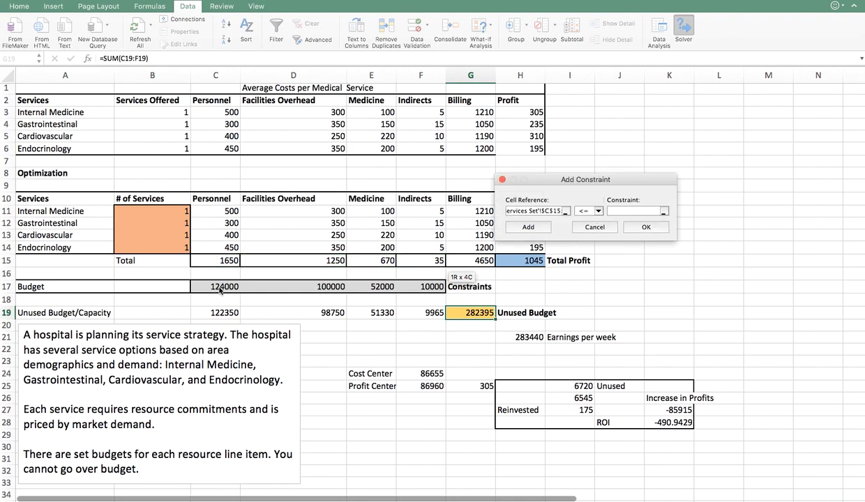
pyautogui.moveTo(239, 291); pyautogui.dragTo(399, 293)
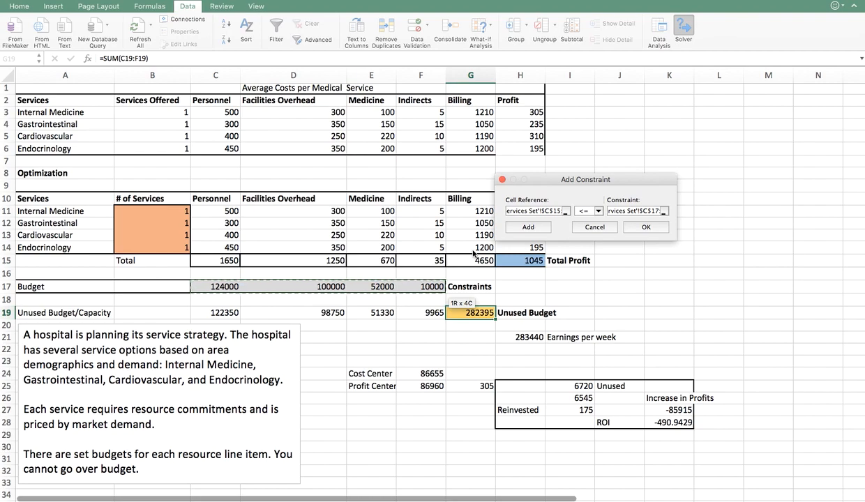
pyautogui.click(538, 232)
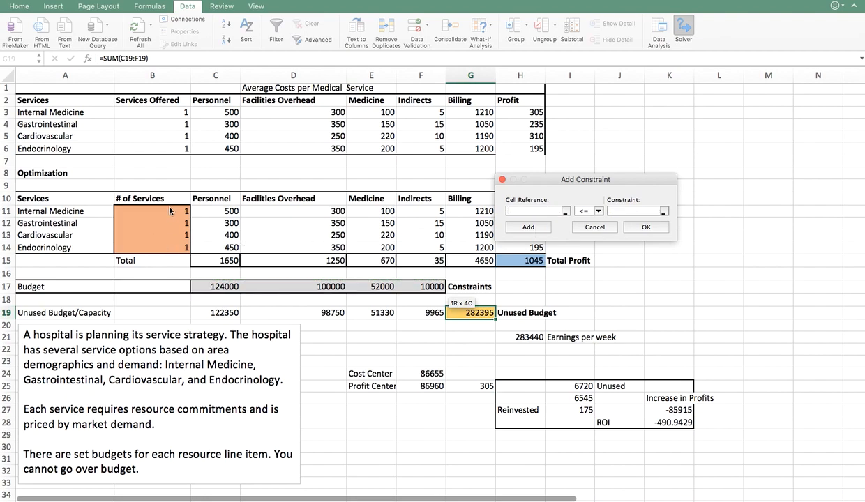
# Step: Add a Solver constraint that the numbers of services B11:B14 are greater than or equal to 0
pyautogui.moveTo(165, 209); pyautogui.dragTo(173, 249)
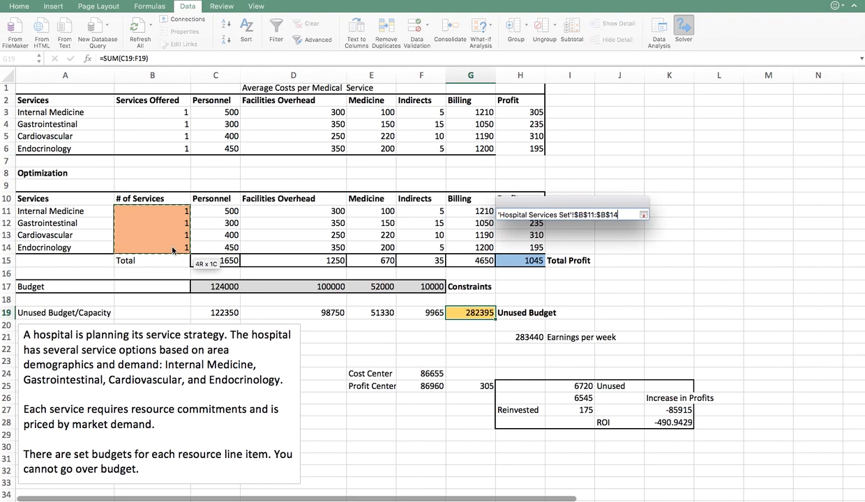
pyautogui.click(598, 210)
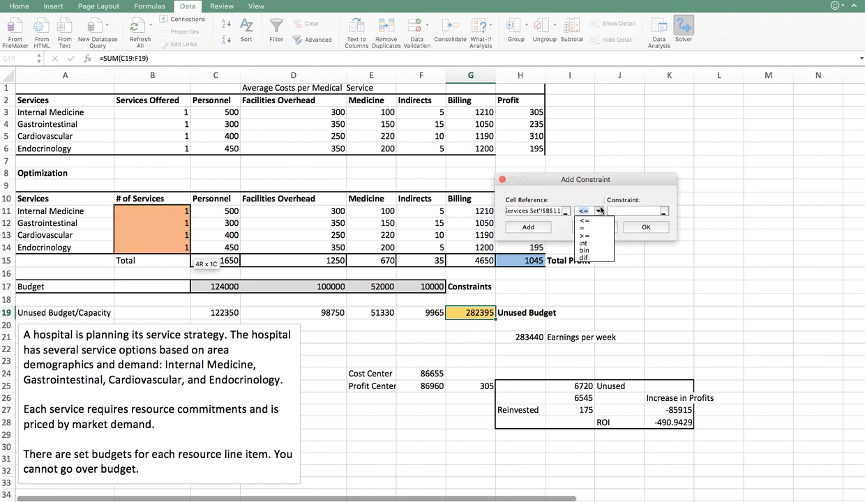
pyautogui.click(584, 236)
pyautogui.click(625, 211)
pyautogui.write('0')
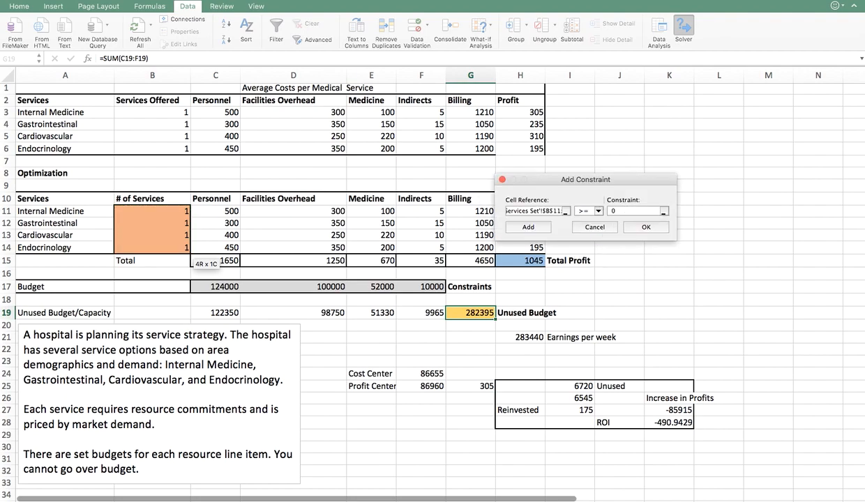
pyautogui.click(636, 229)
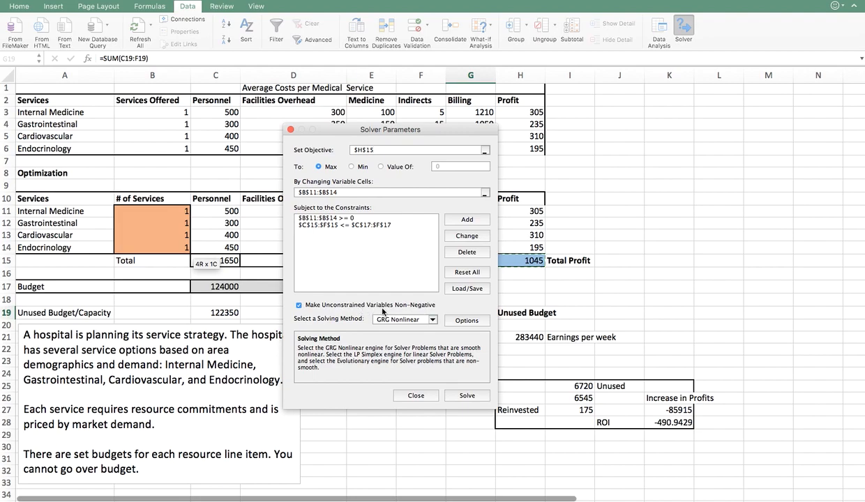
# Step: Solve the model with the Simplex LP method, keeping the Solver solution and generating a Sensitivity report
pyautogui.click(433, 320)
pyautogui.click(415, 334)
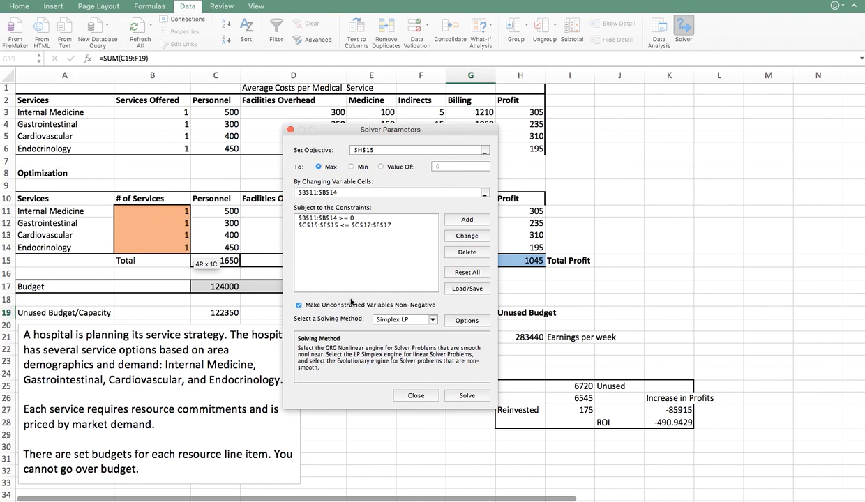
pyautogui.click(468, 395)
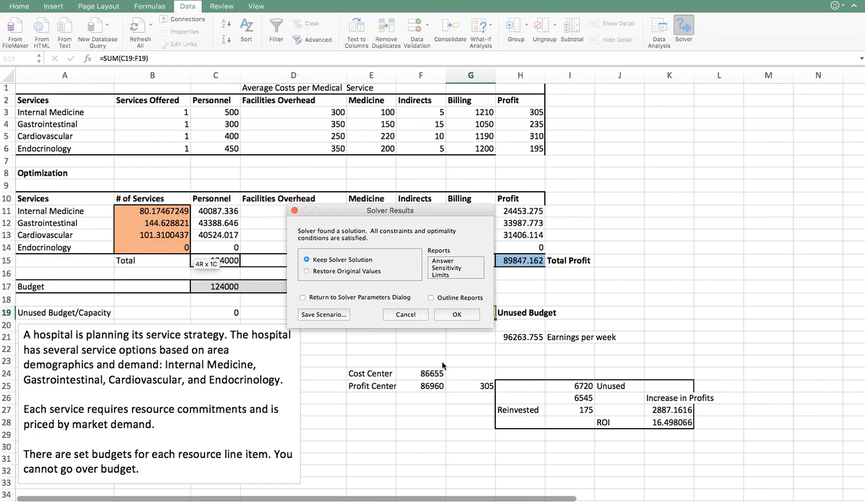
pyautogui.click(428, 267)
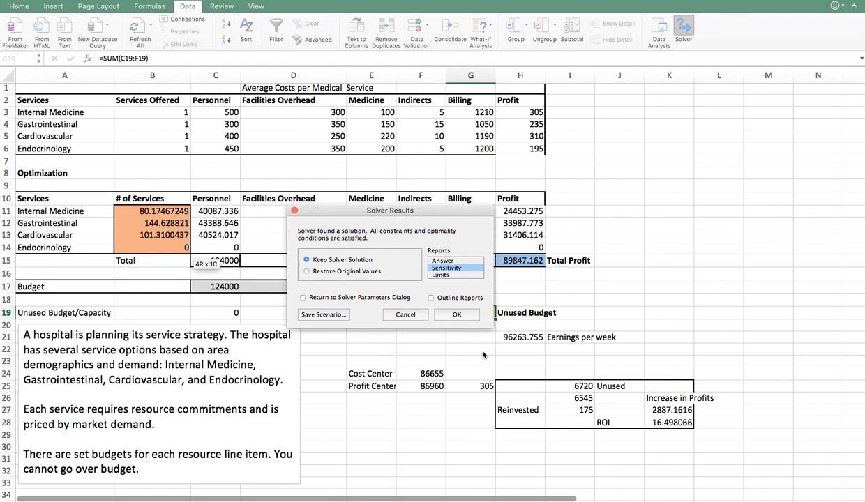
pyautogui.click(455, 316)
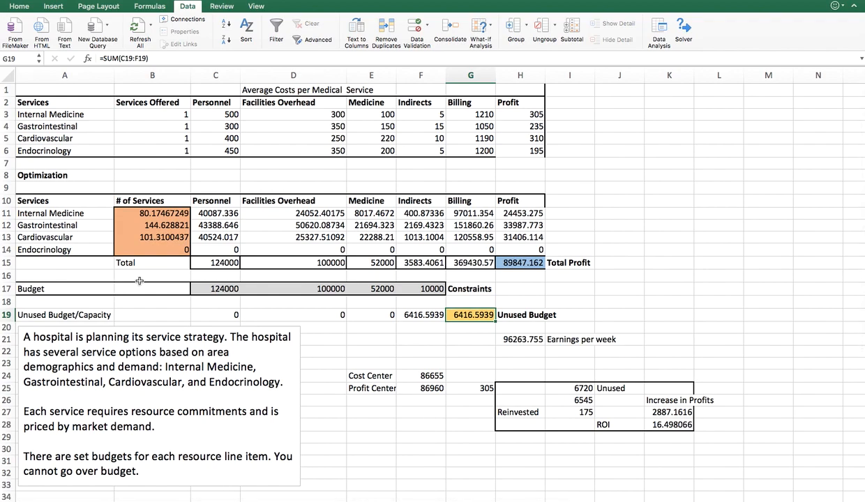
# Step: Format the optimized numbers of services in B11:B14 as Number with 0 decimal places
pyautogui.click(170, 212)
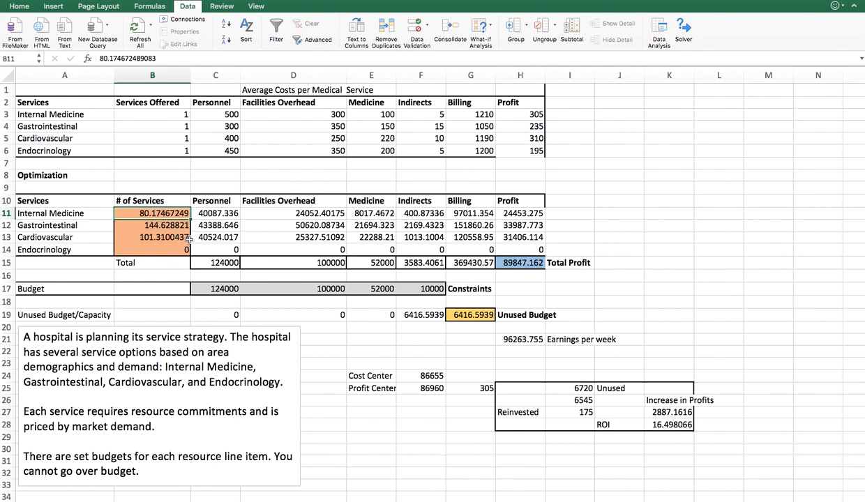
pyautogui.click(143, 222)
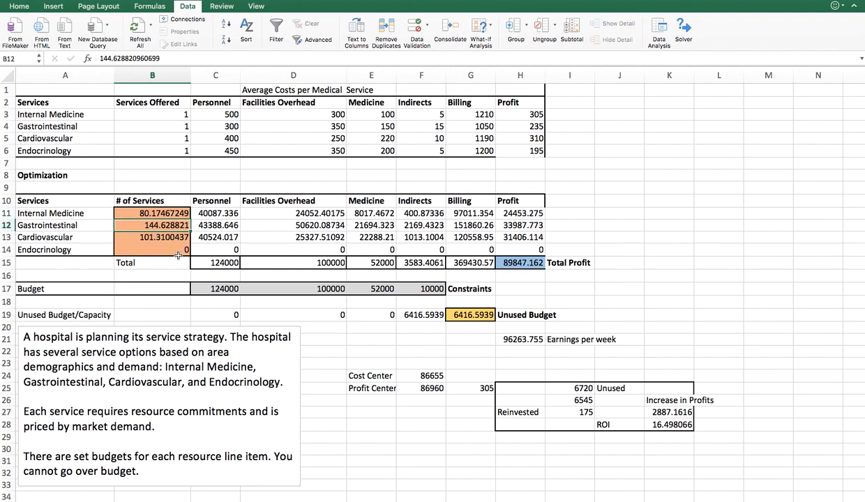
pyautogui.click(154, 233)
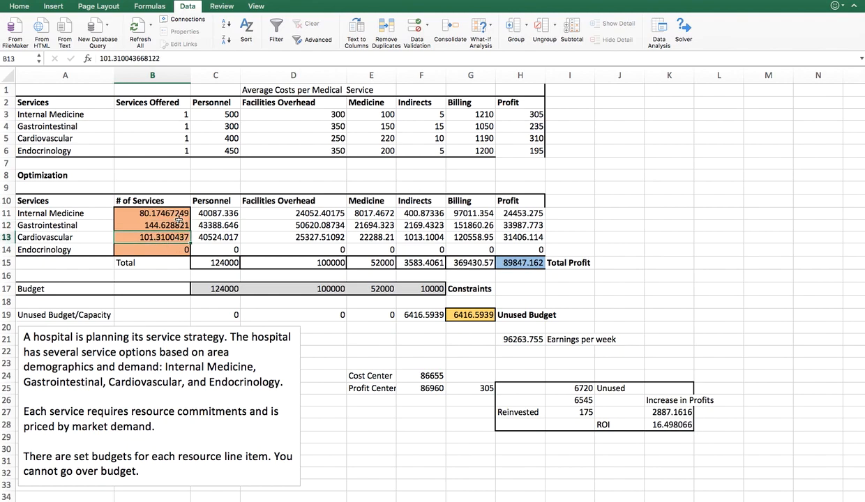
pyautogui.moveTo(167, 213); pyautogui.dragTo(173, 249)
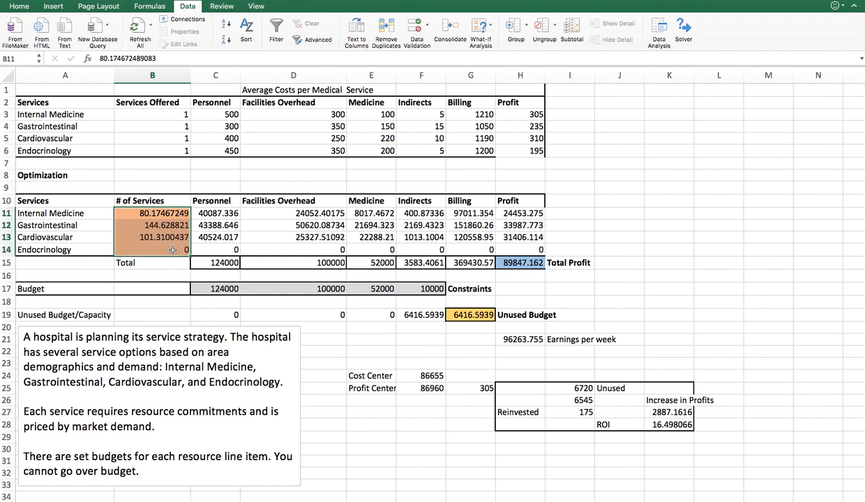
pyautogui.rightClick(173, 248)
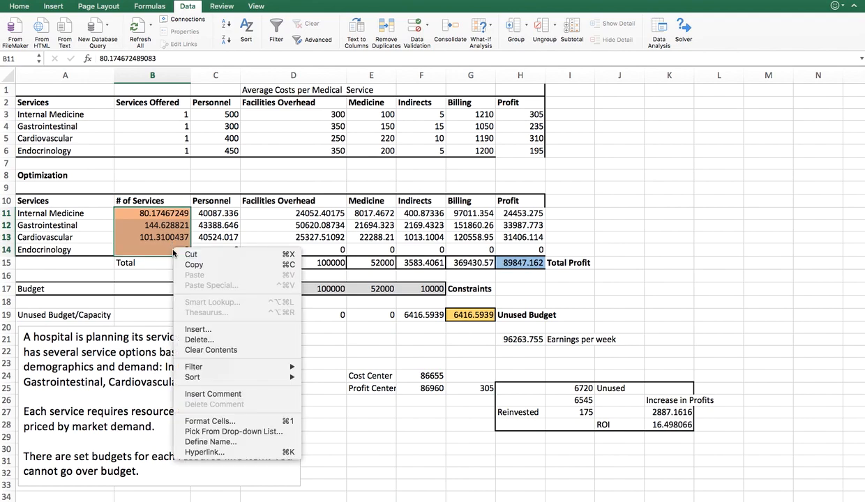
pyautogui.click(251, 421)
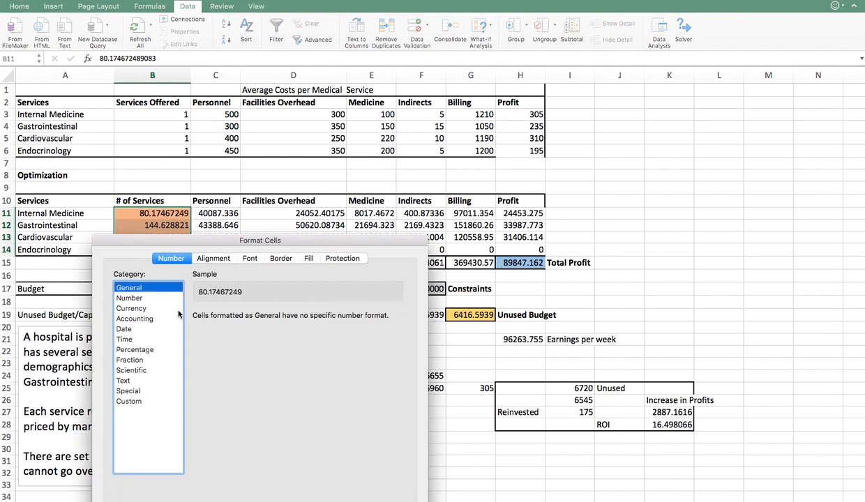
pyautogui.click(129, 297)
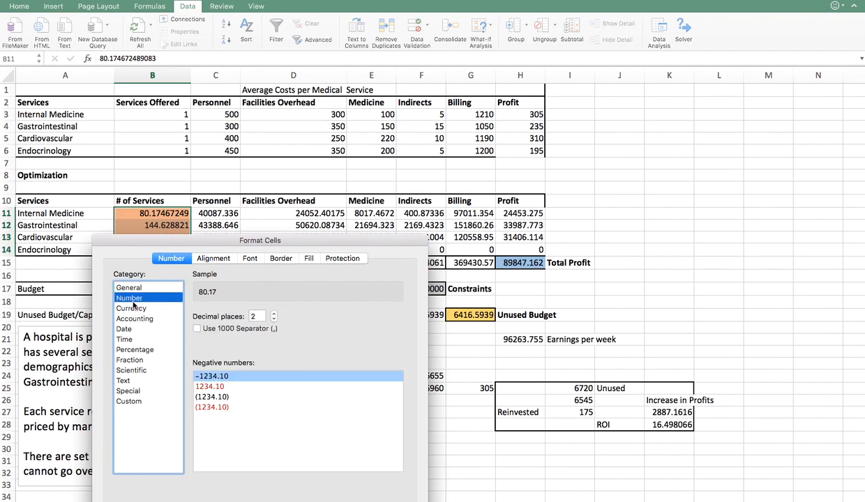
pyautogui.click(274, 319)
pyautogui.click(274, 319)
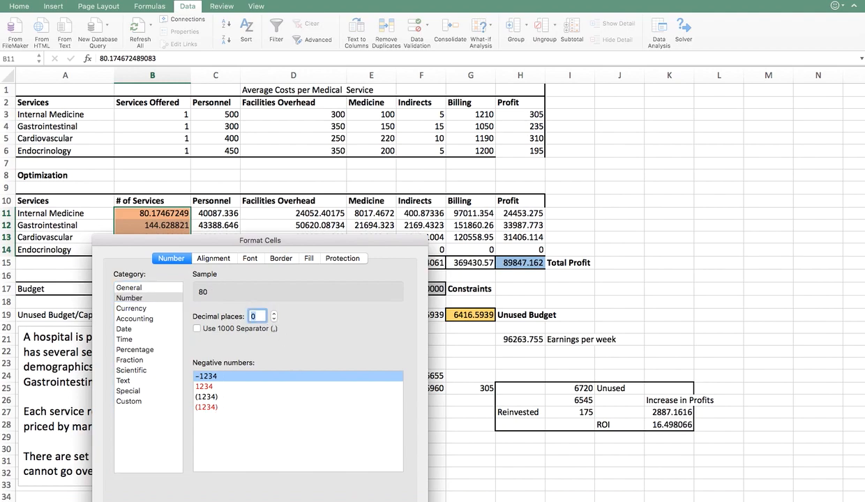
pyautogui.press('Return')
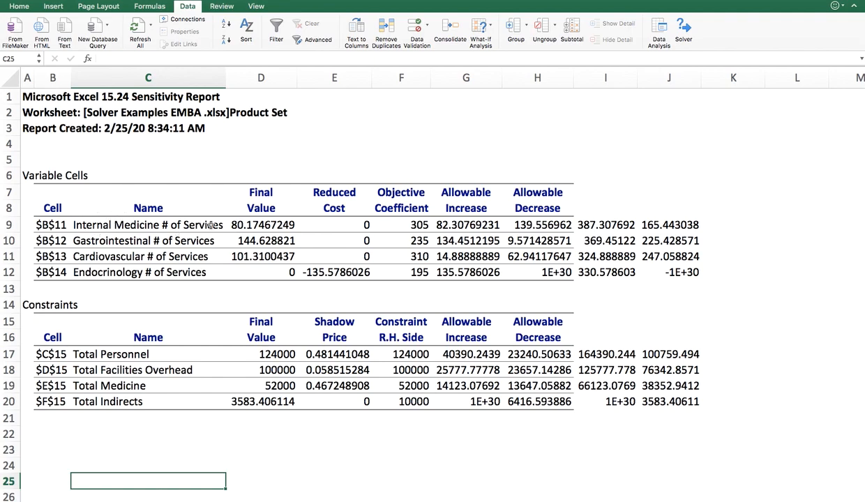
# Step: In the sensitivity report, fill the Reduced Cost column of the Variable Cells table, E7:E12, with light gold
pyautogui.click(260, 224)
pyautogui.click(257, 239)
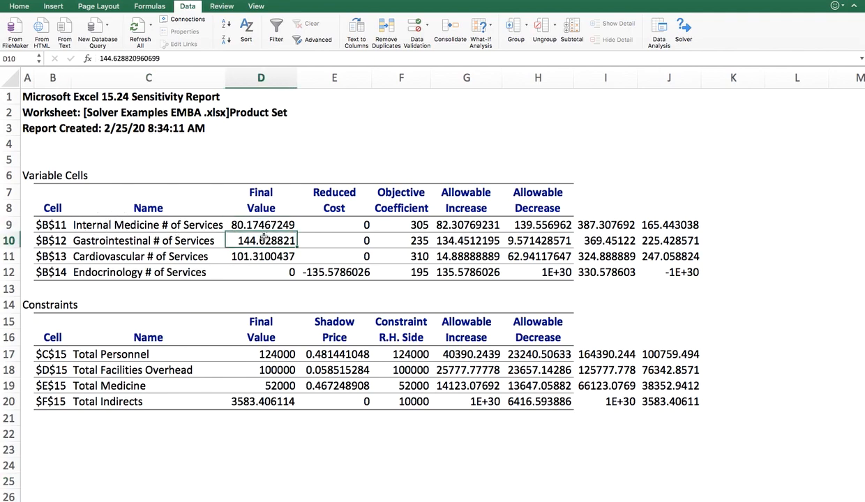
pyautogui.click(259, 256)
pyautogui.click(245, 225)
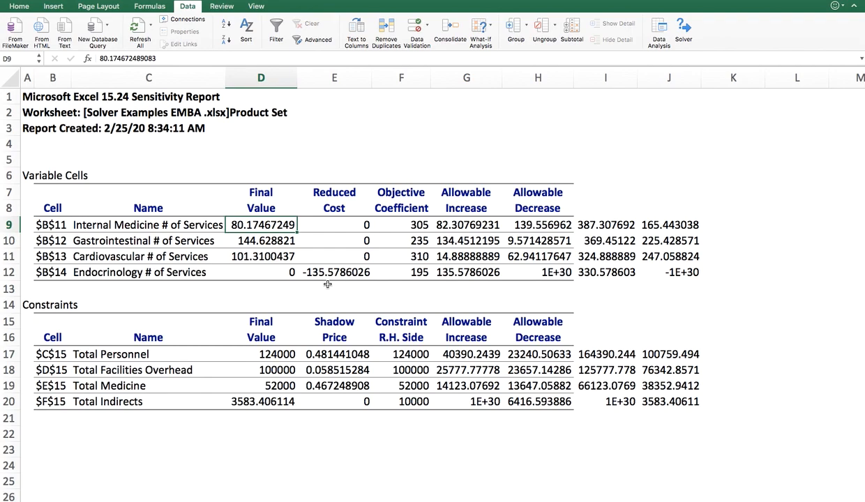
pyautogui.moveTo(334, 193); pyautogui.dragTo(344, 271)
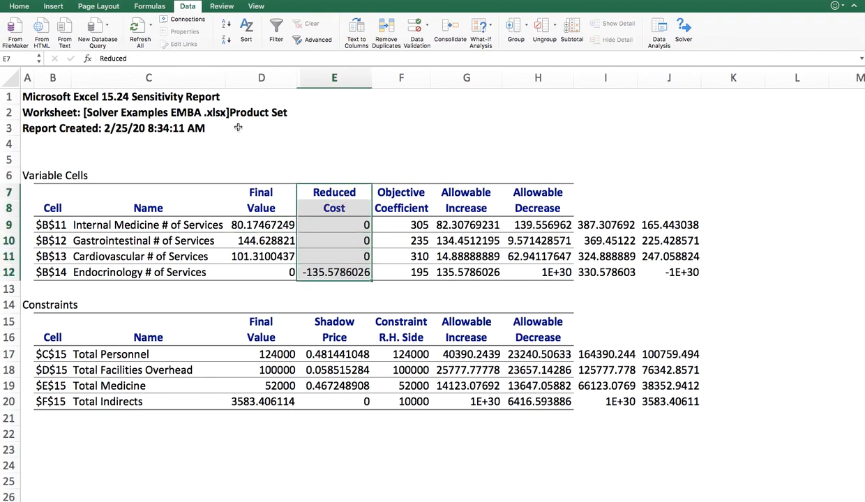
pyautogui.click(19, 7)
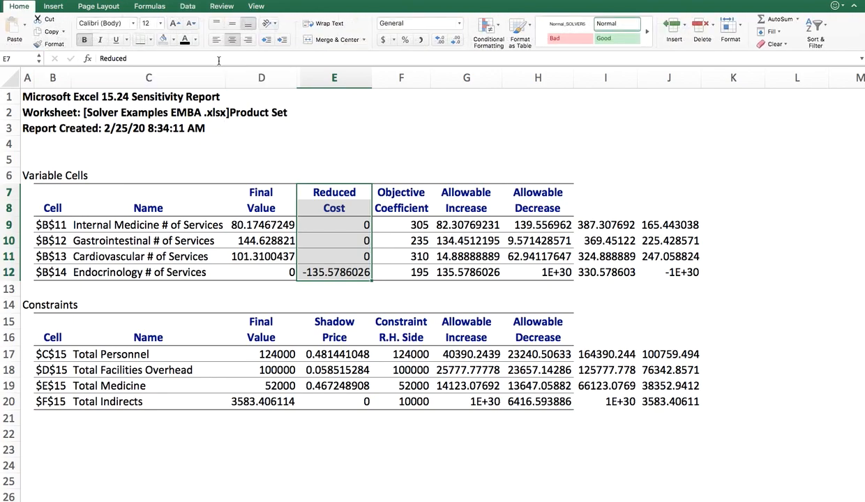
pyautogui.click(171, 39)
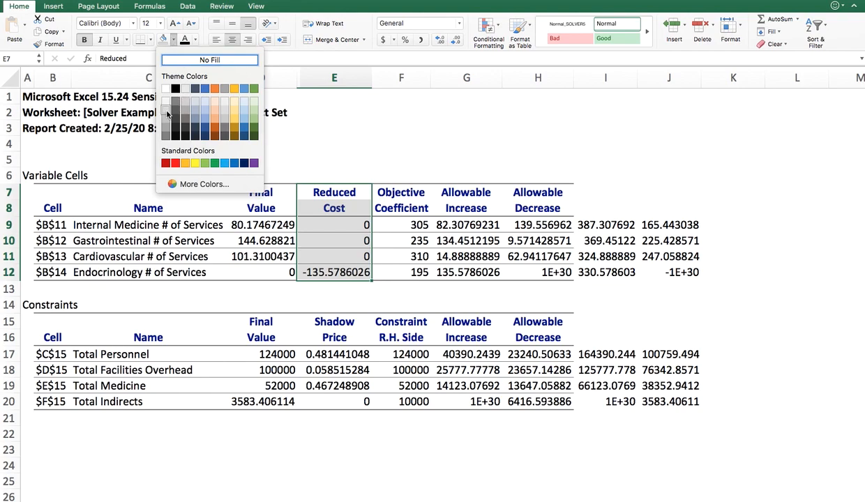
pyautogui.click(233, 110)
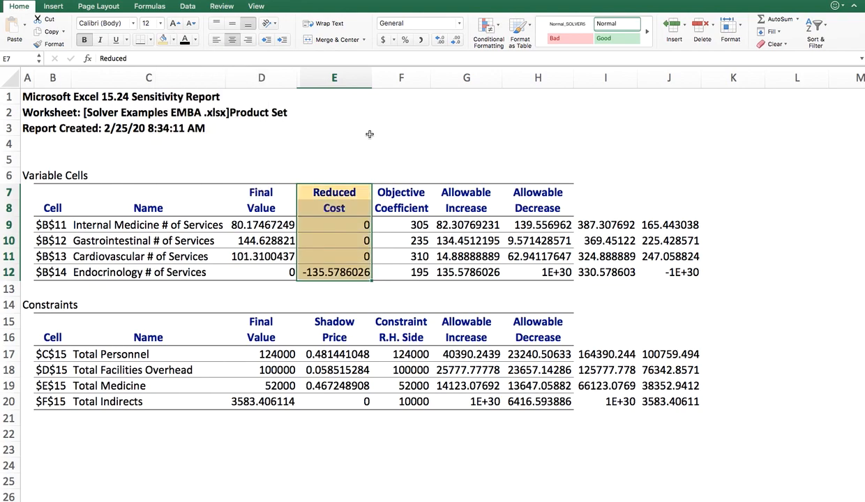
pyautogui.click(395, 143)
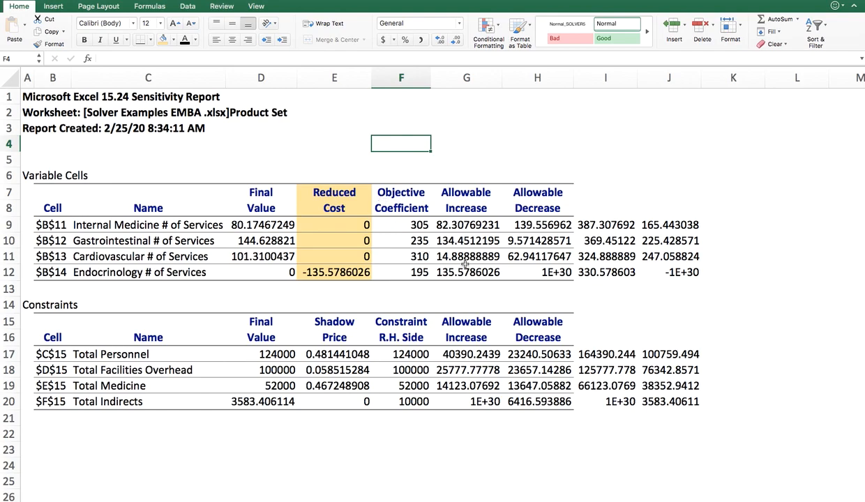
# Step: Fill the Objective Coefficient column of the Variable Cells table, F7:F12, with light gray
pyautogui.click(330, 224)
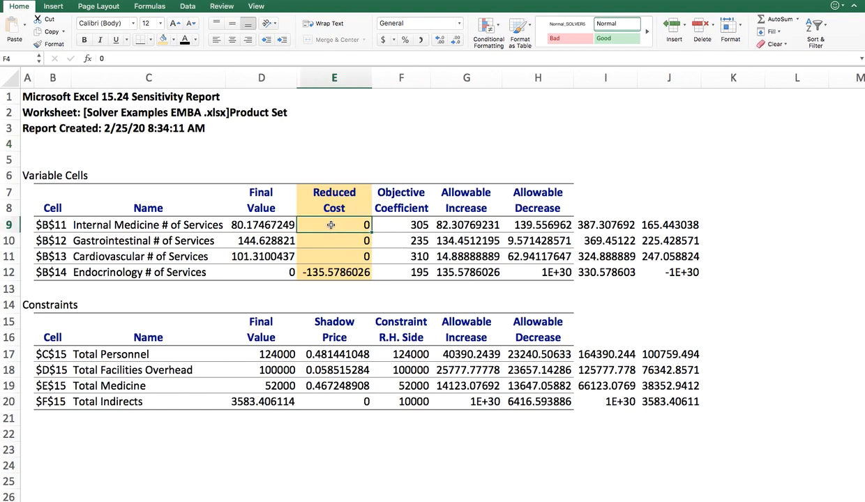
pyautogui.click(401, 227)
pyautogui.moveTo(393, 190); pyautogui.dragTo(413, 276)
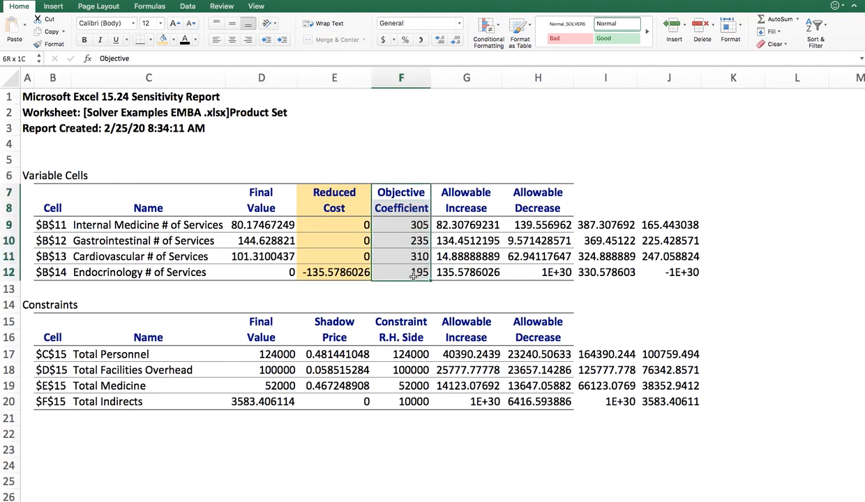
pyautogui.click(174, 41)
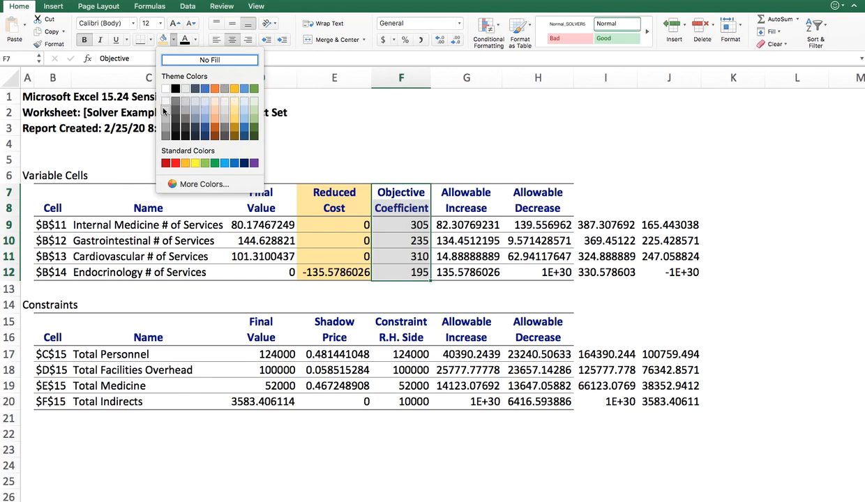
pyautogui.click(164, 110)
pyautogui.click(495, 136)
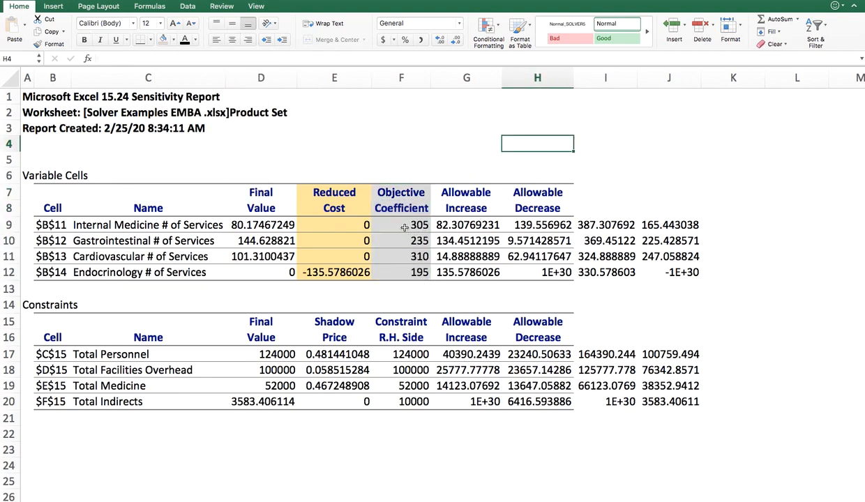
pyautogui.click(406, 276)
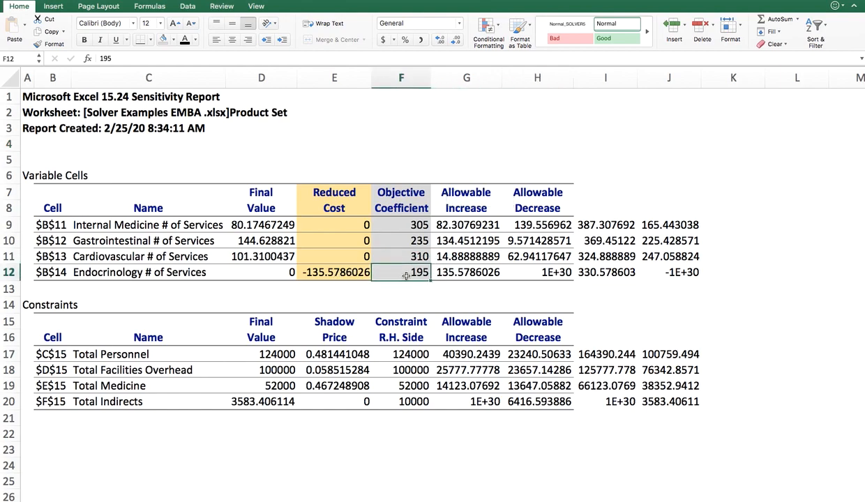
# Step: Re-enter the formula =F12-E12 in I12 to subtract Endocrinology's reduced cost from its objective coefficient
pyautogui.click(357, 271)
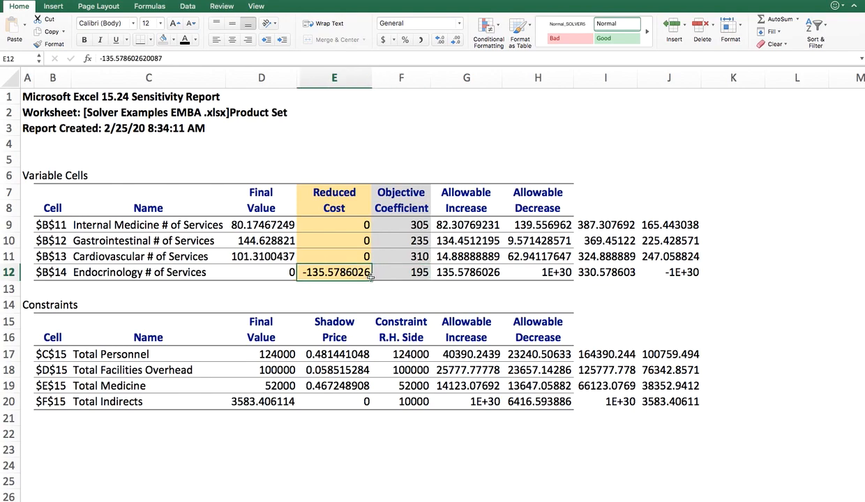
pyautogui.click(403, 274)
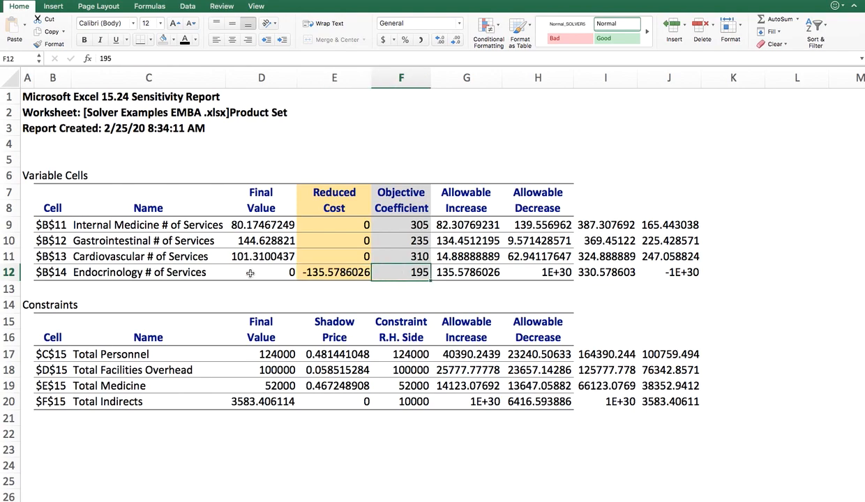
pyautogui.click(99, 273)
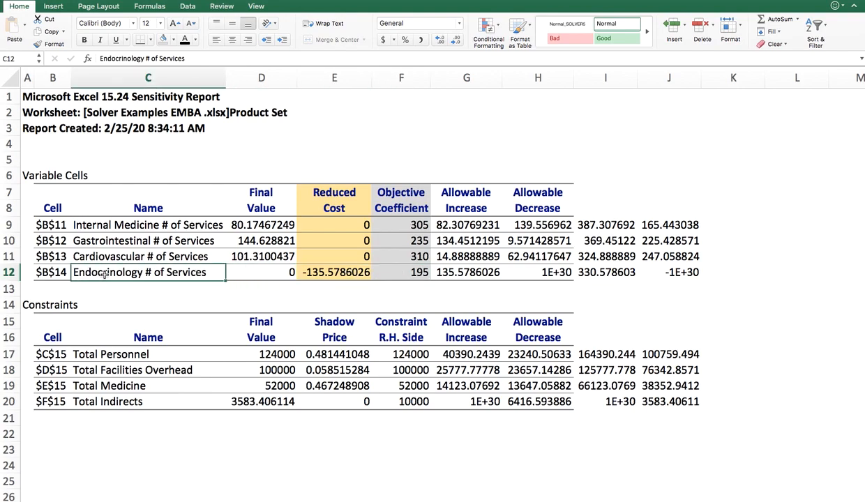
pyautogui.click(394, 269)
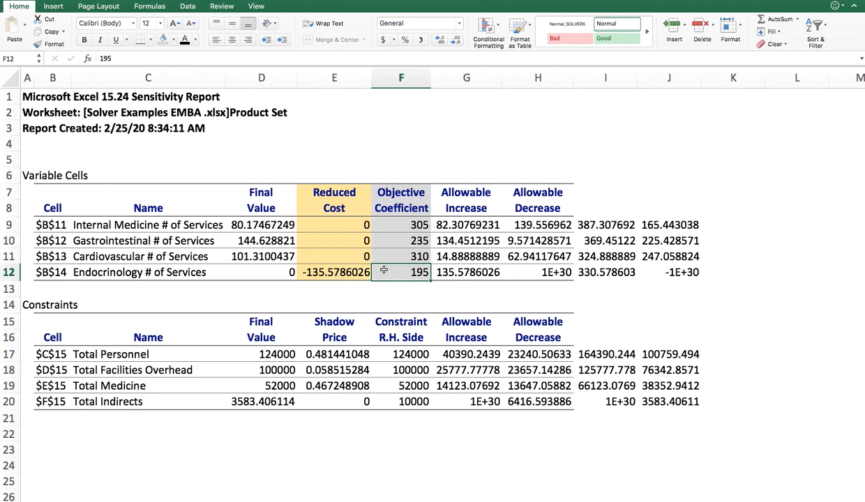
pyautogui.click(604, 272)
pyautogui.press('BackSpace')
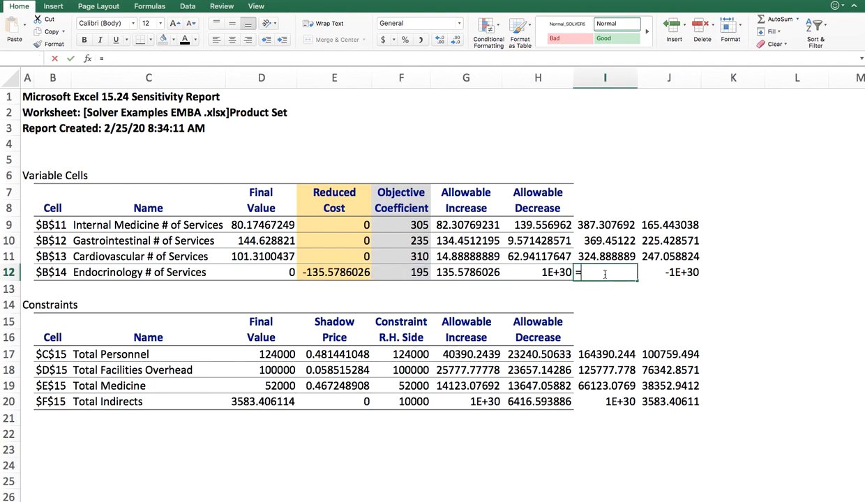
pyautogui.write('=')
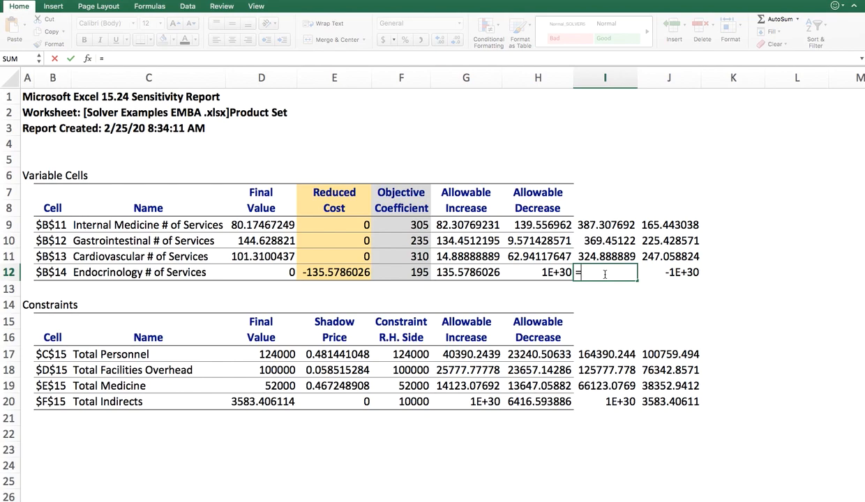
pyautogui.click(415, 272)
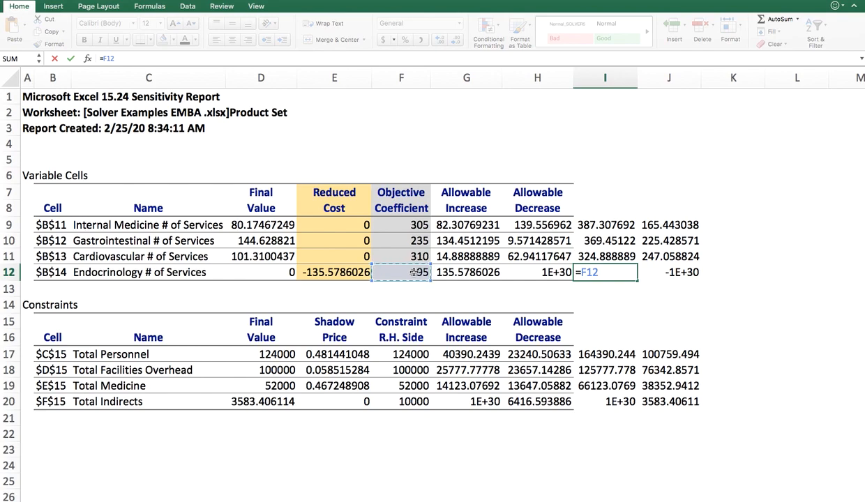
pyautogui.write('_')
pyautogui.click(414, 272)
pyautogui.write('-')
pyautogui.click(315, 272)
pyautogui.press('Return')
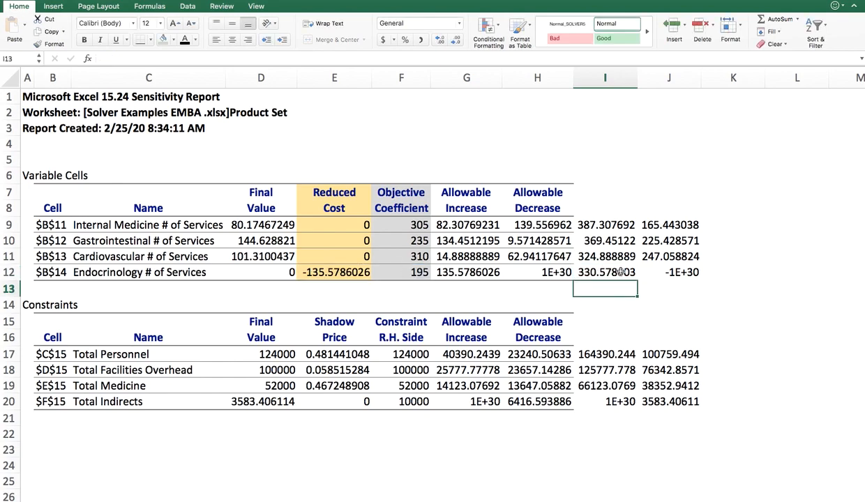
pyautogui.click(628, 276)
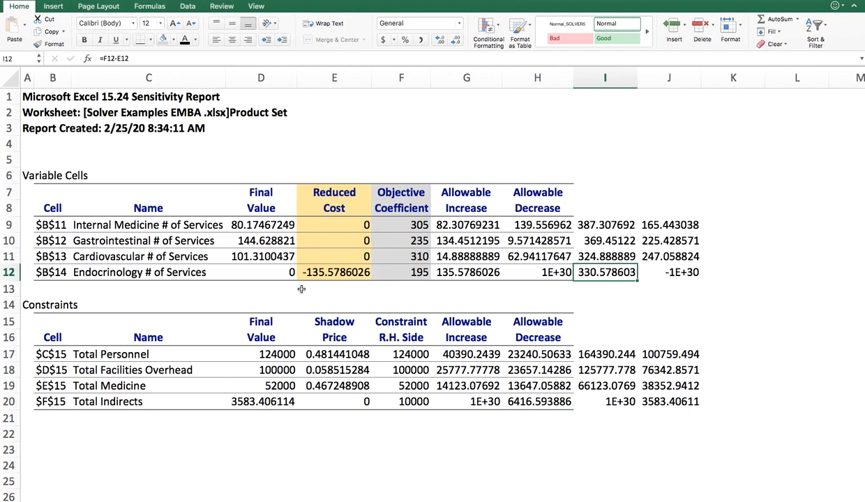
pyautogui.click(120, 273)
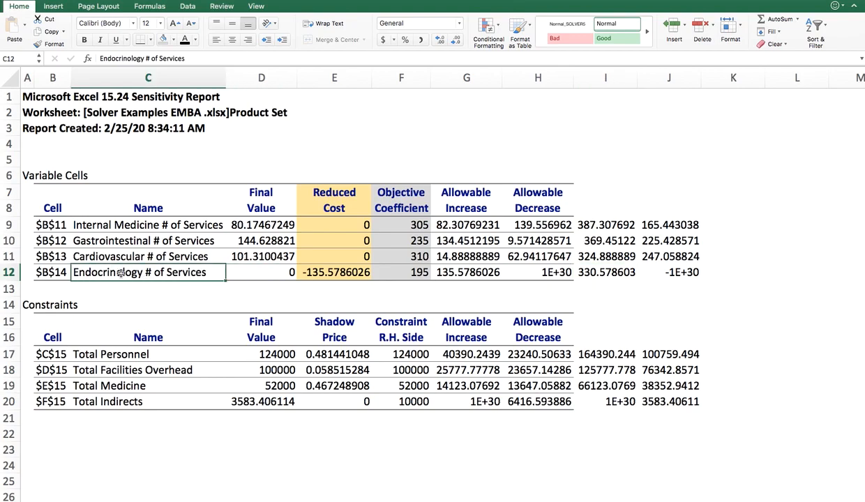
pyautogui.click(408, 269)
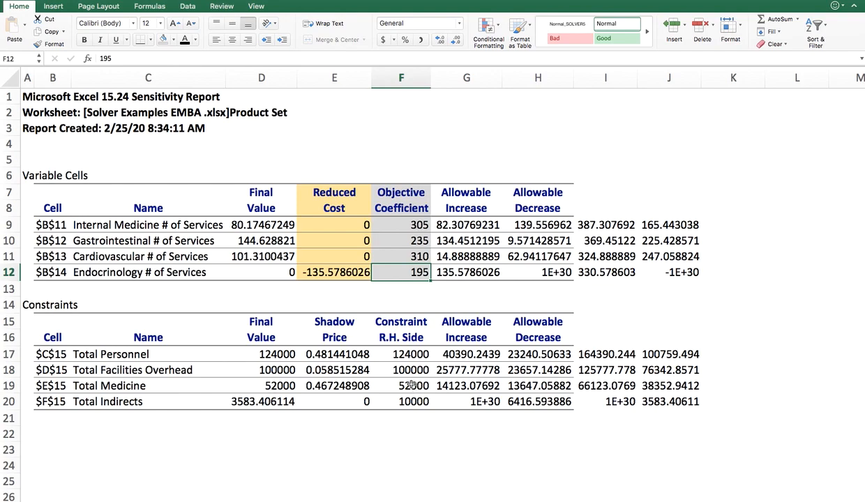
# Step: Fill the Shadow Price column of the Constraints table, E15:E20, with light gray
pyautogui.moveTo(328, 316); pyautogui.dragTo(333, 405)
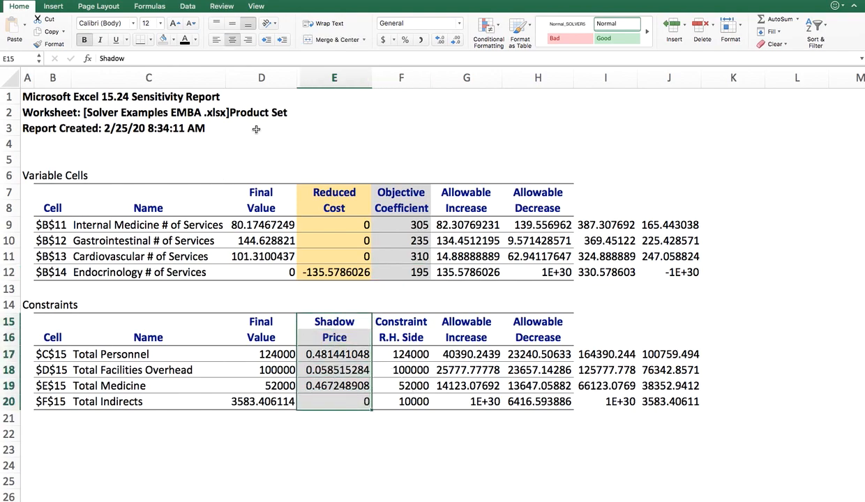
pyautogui.click(173, 40)
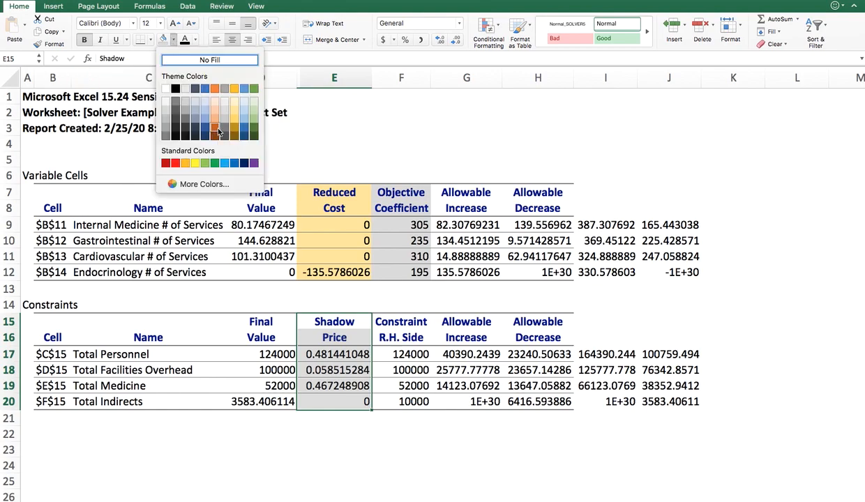
pyautogui.click(222, 111)
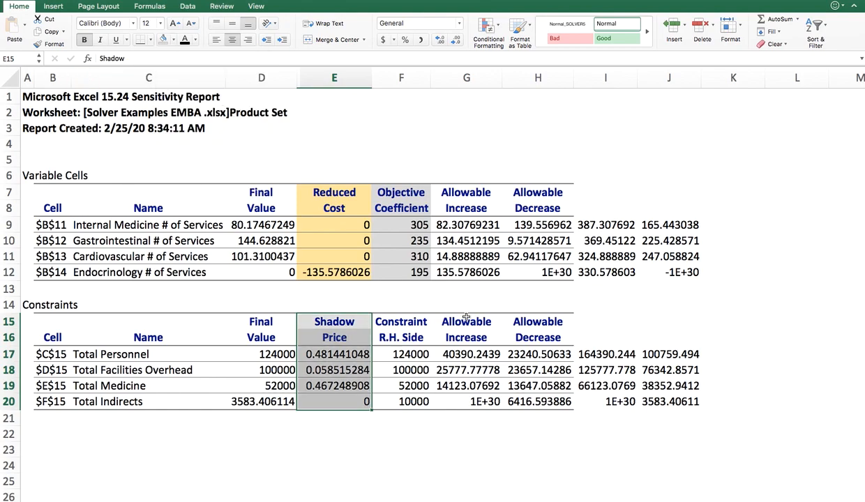
# Step: Fill the Constraint R.H. Side column of the Constraints table, F15:F20, with light gray
pyautogui.click(401, 322)
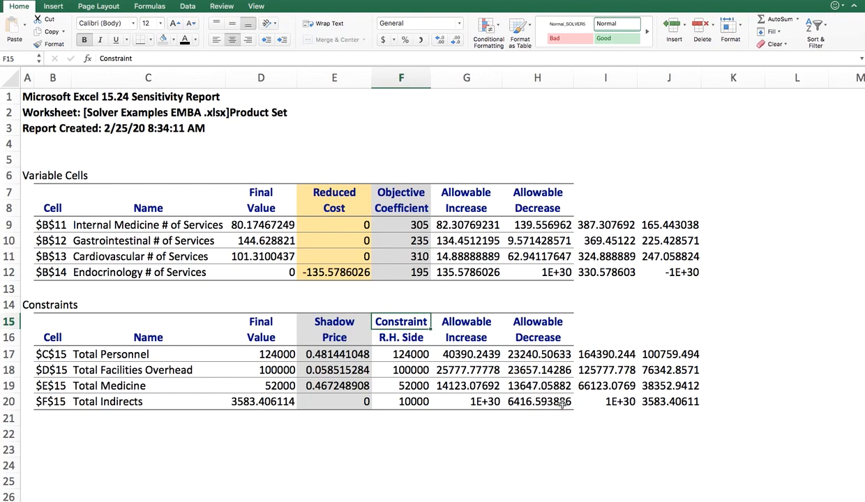
pyautogui.moveTo(412, 321); pyautogui.dragTo(403, 399)
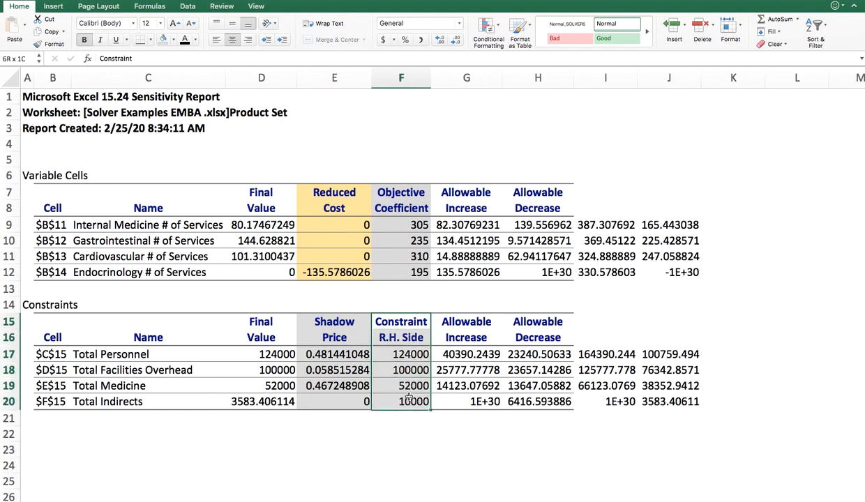
pyautogui.click(173, 40)
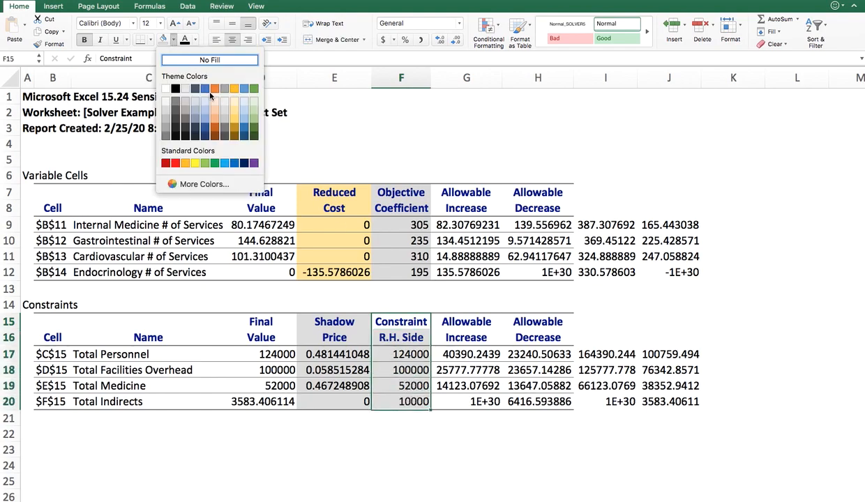
pyautogui.click(170, 113)
pyautogui.click(477, 353)
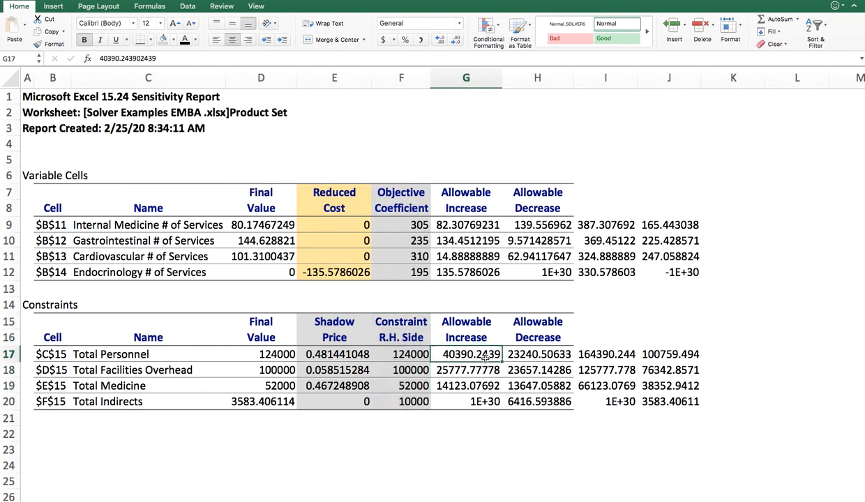
# Step: Fill the Shadow Price column of the Constraints table, E15:E20, with light blue
pyautogui.moveTo(319, 309); pyautogui.dragTo(321, 398)
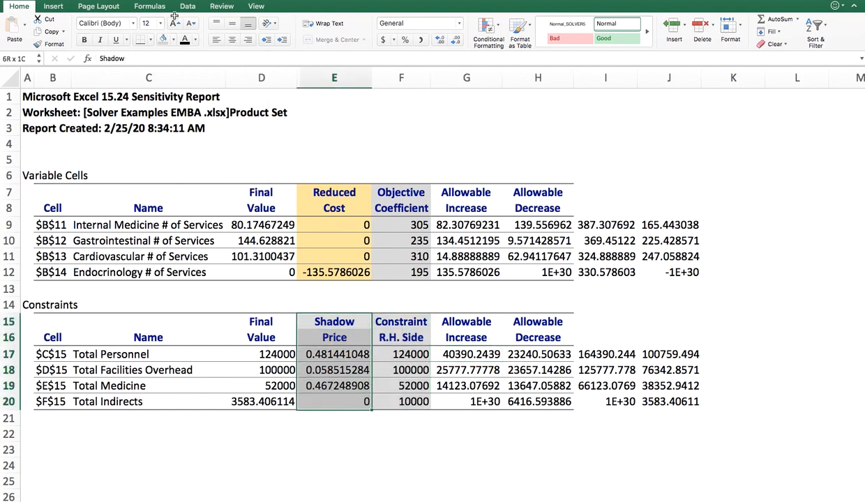
pyautogui.click(175, 42)
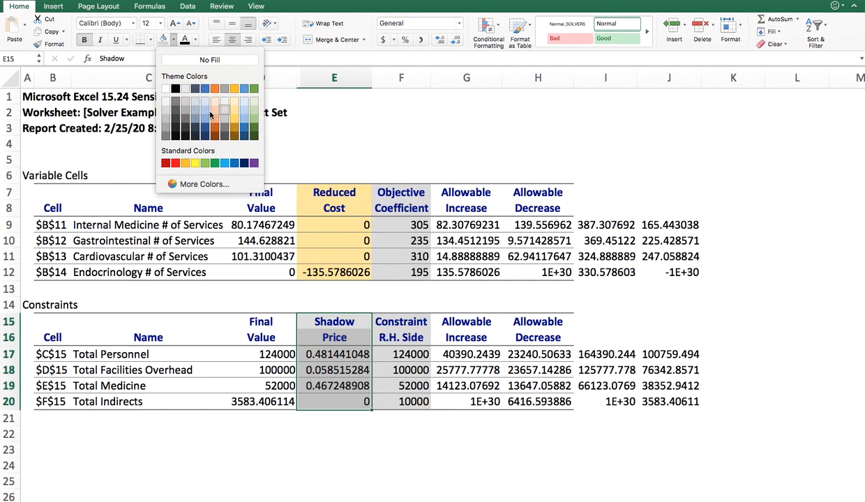
pyautogui.click(201, 109)
pyautogui.click(464, 336)
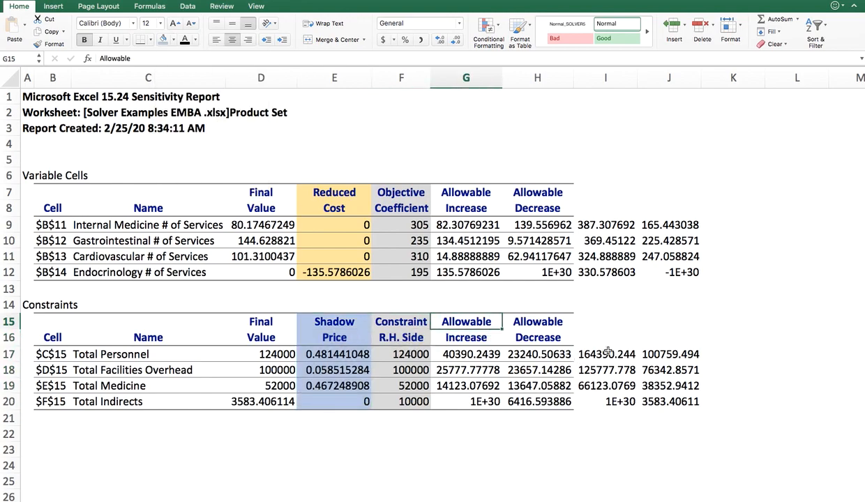
pyautogui.click(605, 338)
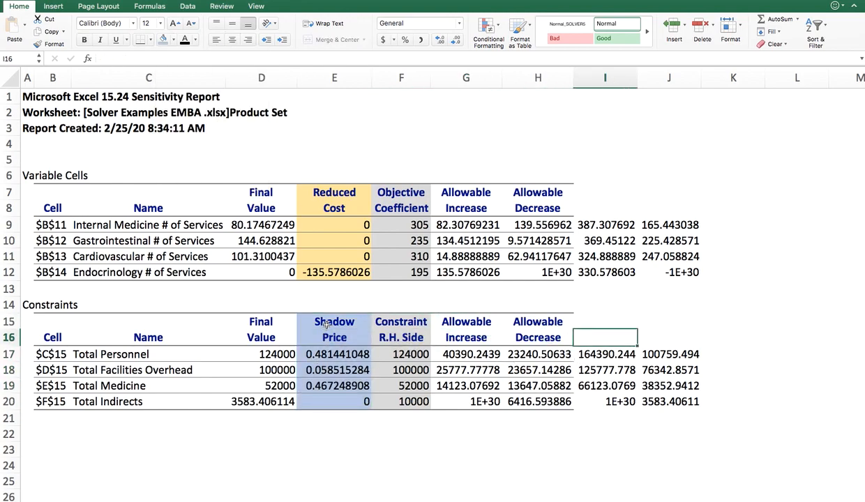
# Step: Review the shadow prices in E15:E20 alongside the constraint names in C17:C20
pyautogui.moveTo(327, 321); pyautogui.dragTo(320, 401)
pyautogui.click(105, 353)
pyautogui.moveTo(105, 353); pyautogui.dragTo(103, 400)
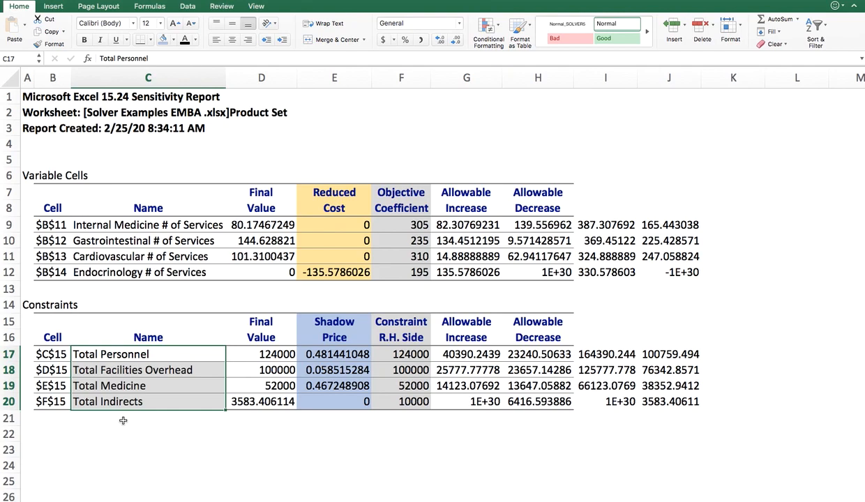
pyautogui.doubleClick(122, 421)
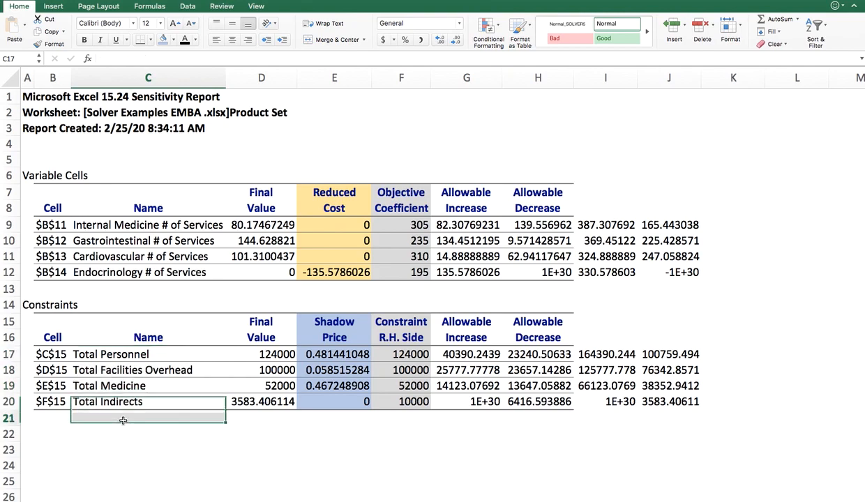
pyautogui.press('Return')
pyautogui.press('Return')
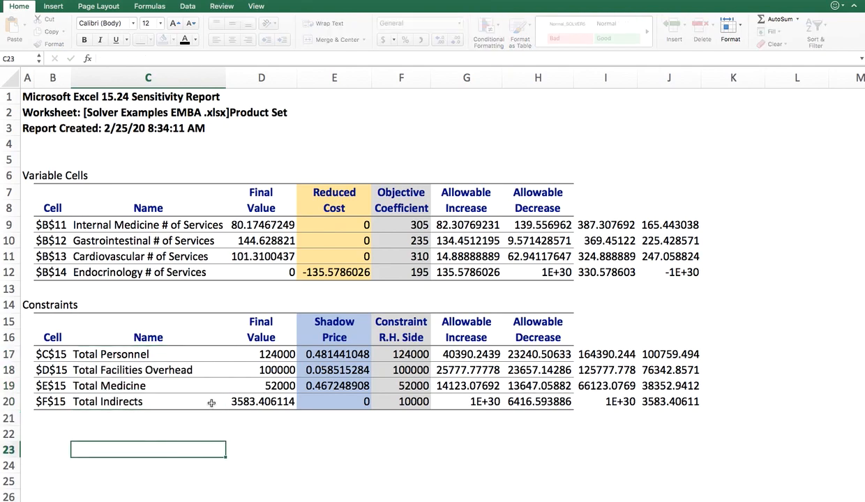
# Step: Insert a text box reading "Constraints" just below the Constraints table, across columns C to E in rows 22 and 23
pyautogui.scroll(-1, 148, 430)
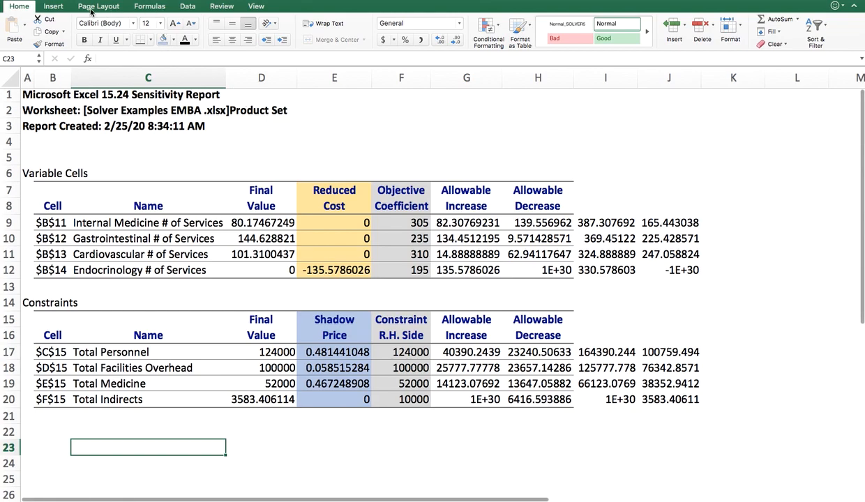
pyautogui.click(53, 6)
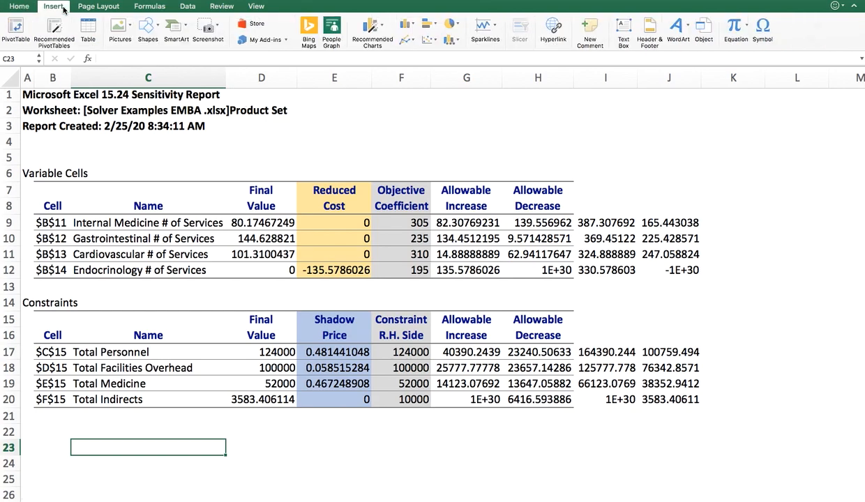
pyautogui.click(624, 32)
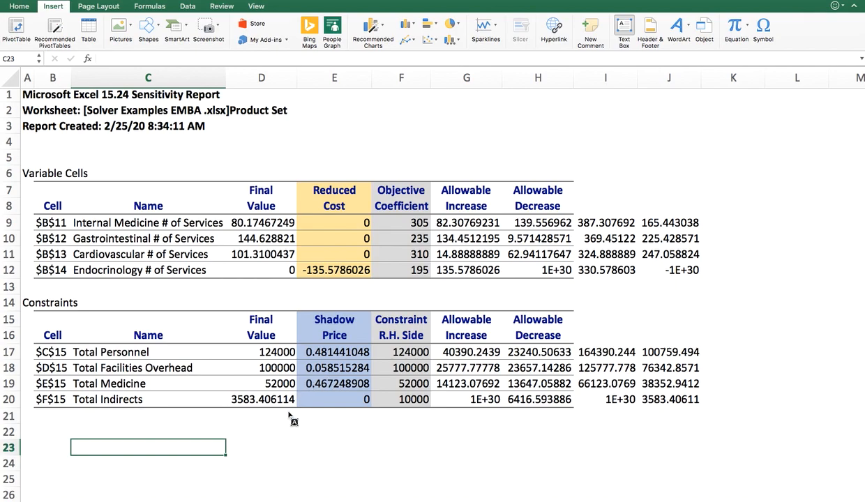
pyautogui.moveTo(189, 422); pyautogui.dragTo(309, 454)
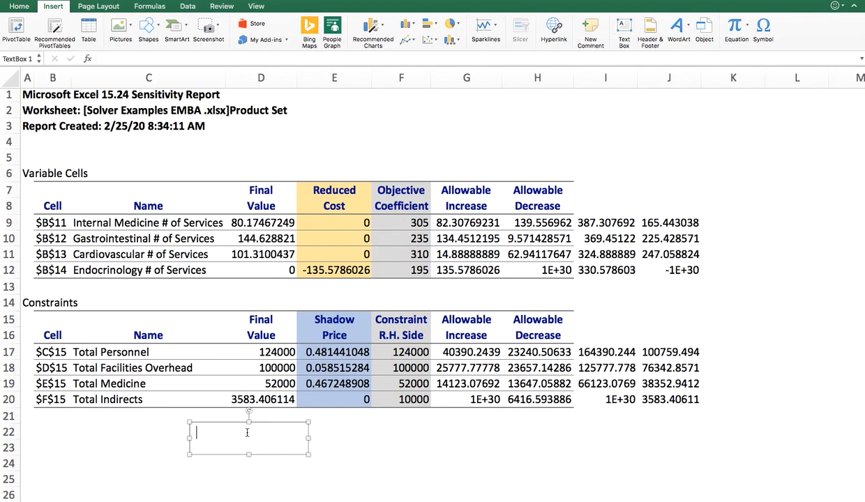
pyautogui.write('Constraints')
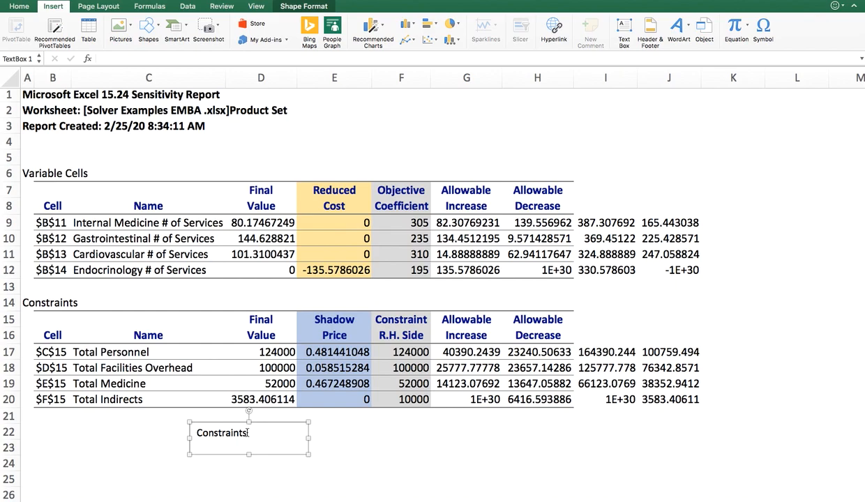
pyautogui.click(346, 445)
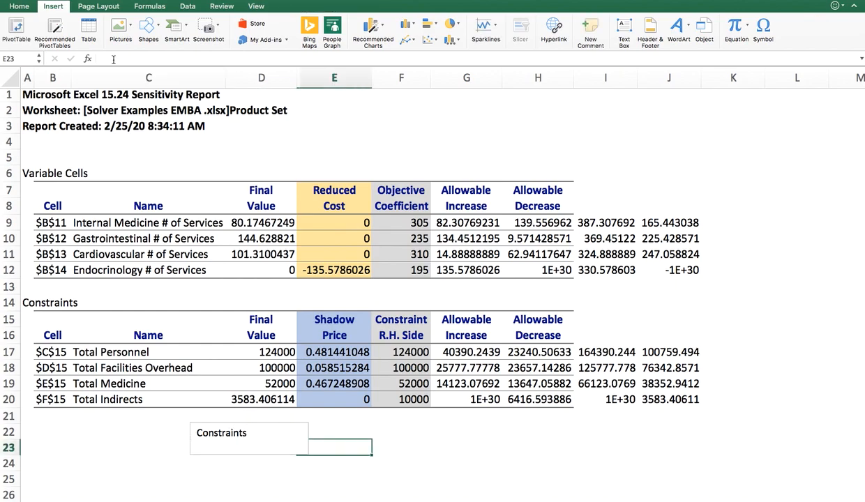
# Step: Draw an arrow about 0.87" long from the "Constraints" text box to the Total Medicine name in row 19
pyautogui.click(158, 28)
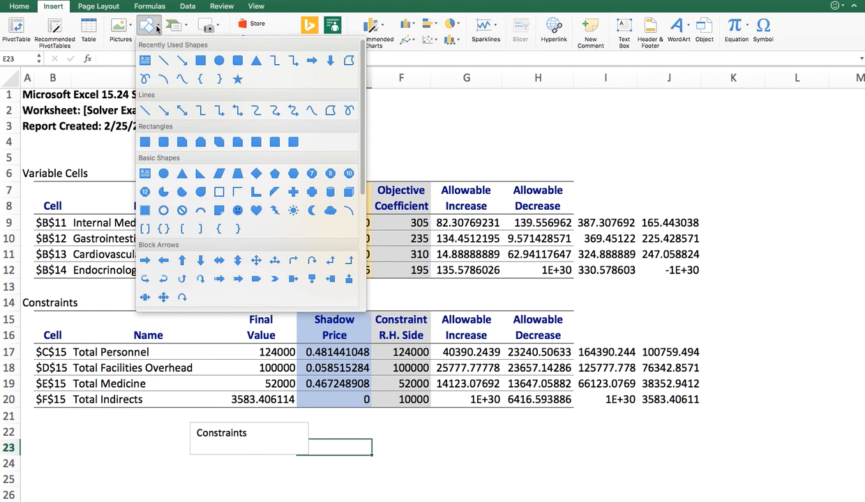
pyautogui.click(176, 59)
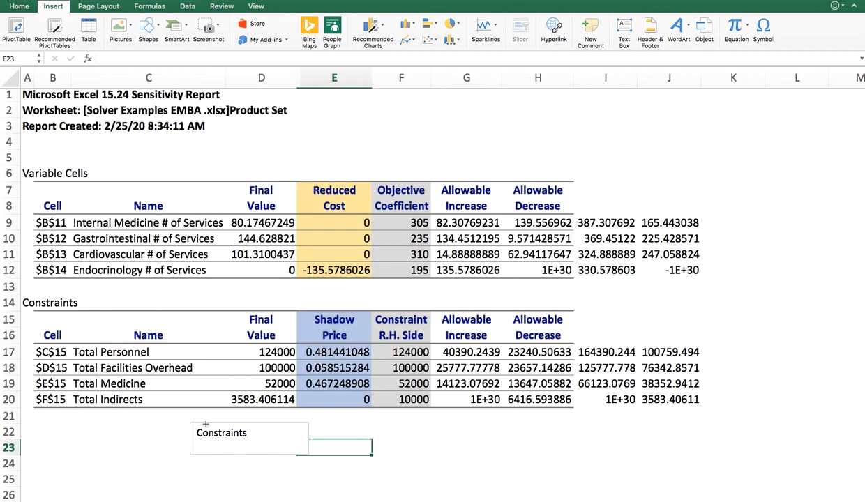
pyautogui.moveTo(205, 423); pyautogui.dragTo(158, 384)
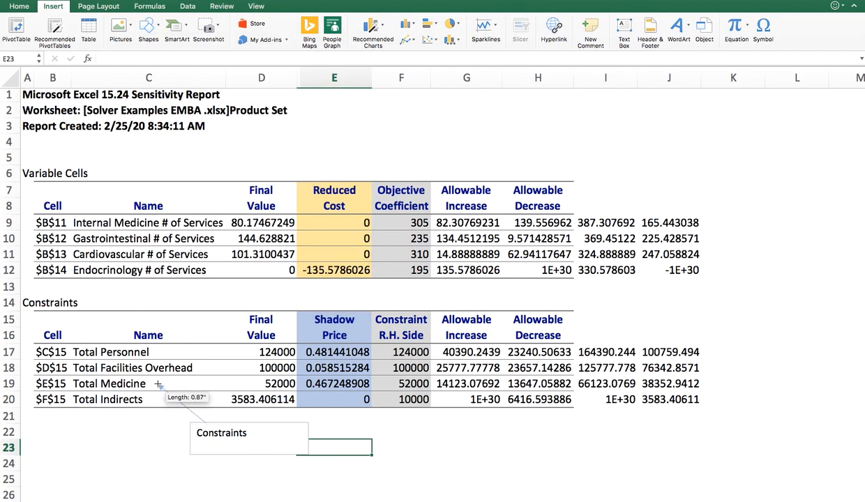
pyautogui.moveTo(427, 444); pyautogui.dragTo(354, 416)
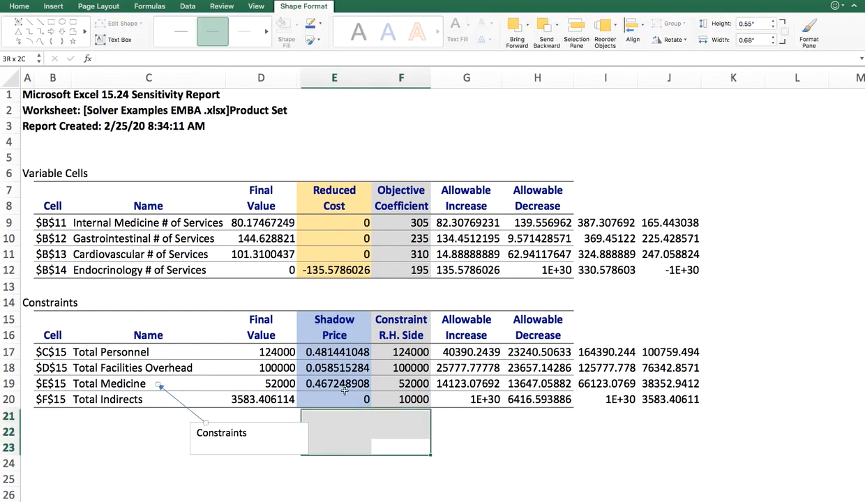
# Step: Select the shadow prices of the four constraints, E17:E20, to look them over
pyautogui.click(374, 415)
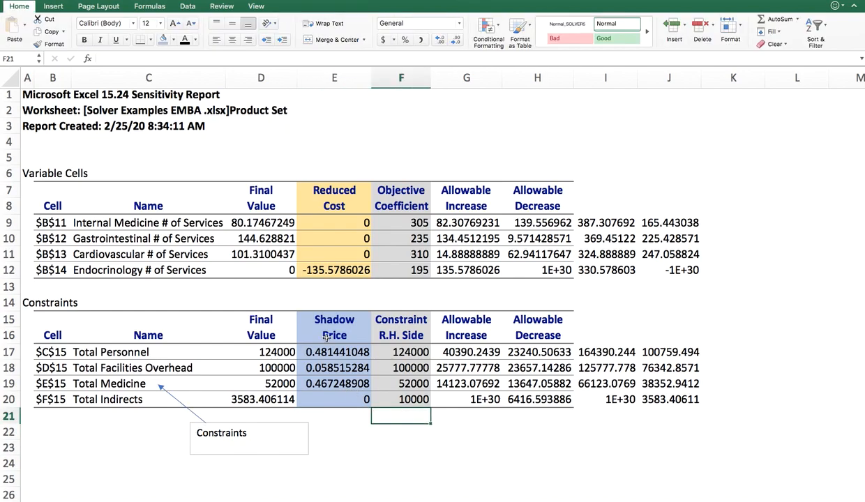
pyautogui.click(340, 350)
pyautogui.moveTo(340, 350); pyautogui.dragTo(327, 399)
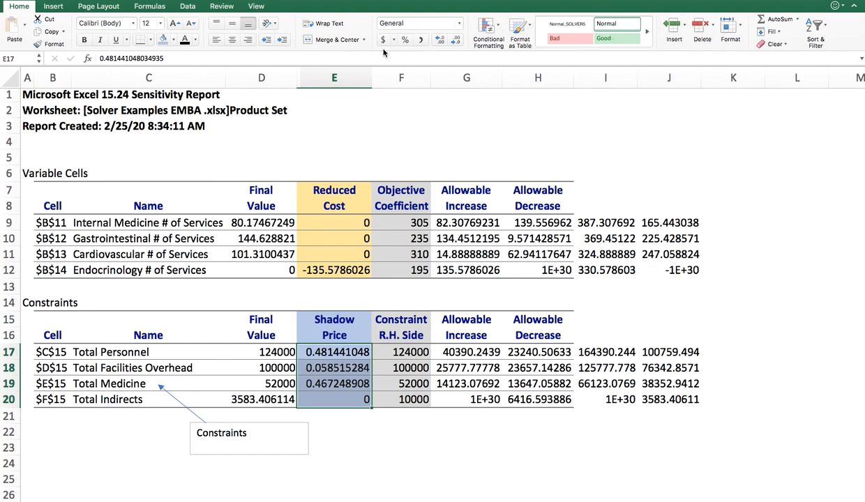
# Step: Insert a text box under the Constraints table, across columns F to H in rows 22 to 24, reading "Shadow Price: Optimal Profits based on existing constraints"
pyautogui.click(53, 6)
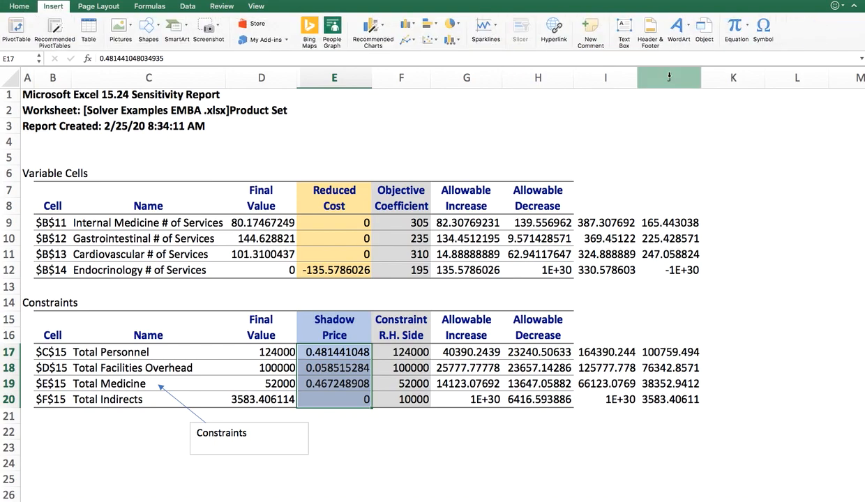
pyautogui.click(624, 29)
pyautogui.moveTo(378, 420); pyautogui.dragTo(564, 468)
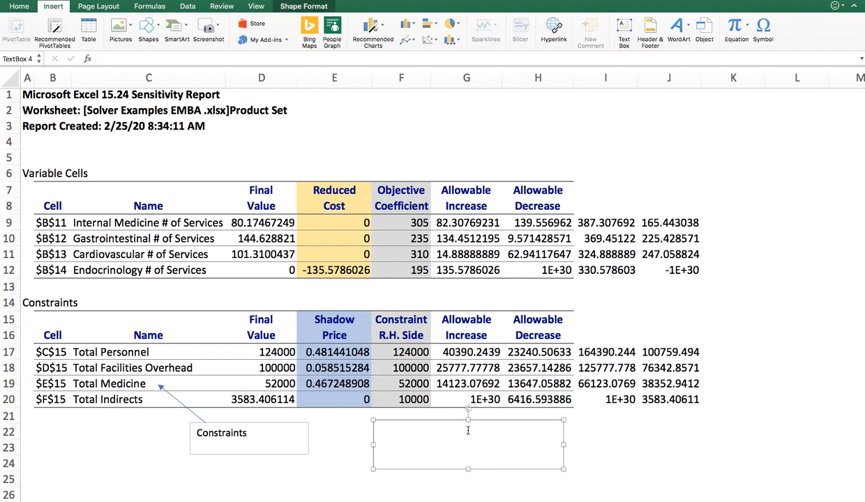
pyautogui.write('Shadow Price: Optimal')
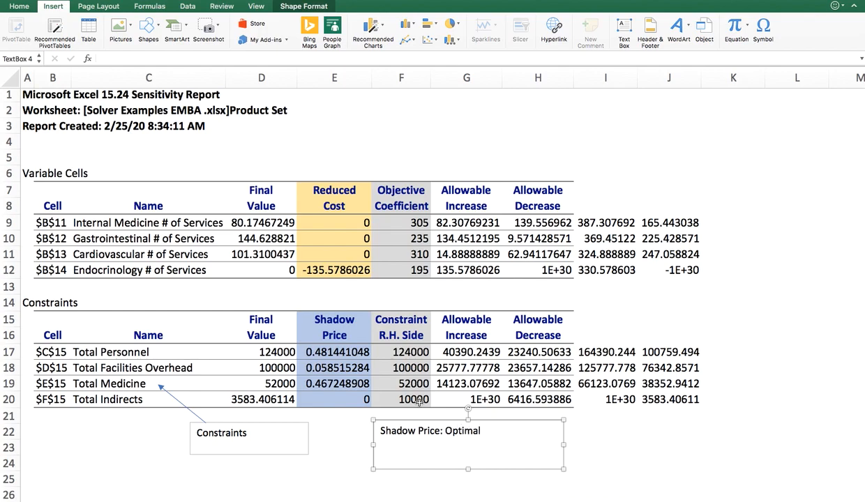
pyautogui.write(' Profits based o')
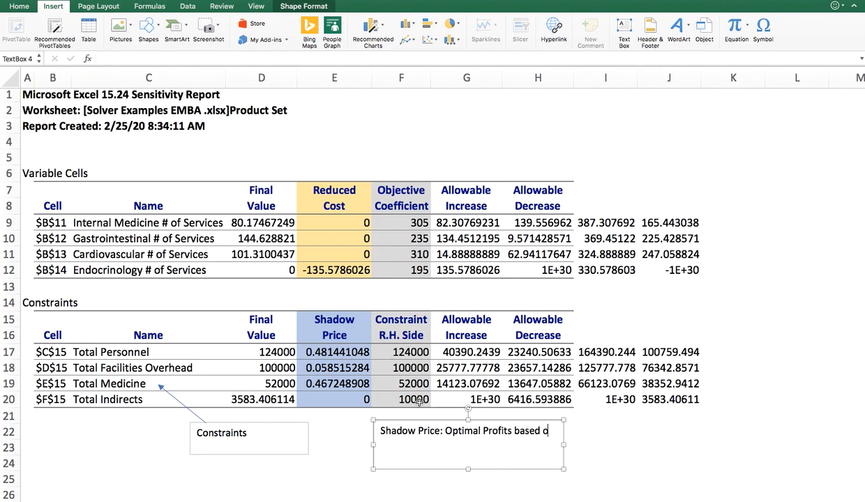
pyautogui.write('n existing con')
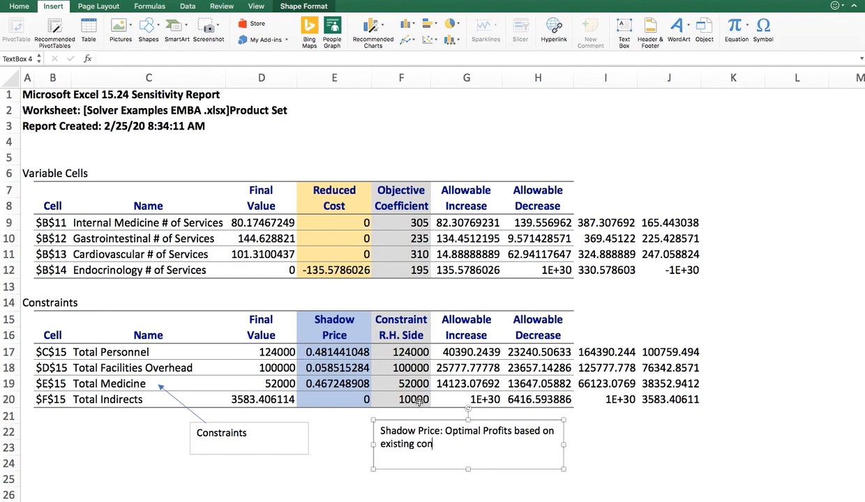
pyautogui.write('straints')
# Step: Add a second line reading "If the hospital were to add $1 to its Personnel budget, ptofits would increase by $0.48"
pyautogui.write('If you')
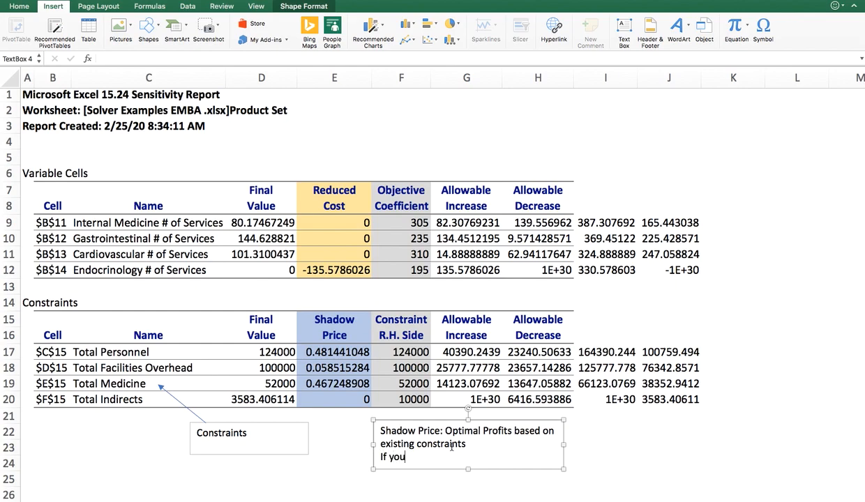
pyautogui.press('BackSpace')
pyautogui.press('BackSpace')
pyautogui.press('BackSpace')
pyautogui.press('BackSpace')
pyautogui.write('the hospital were to add')
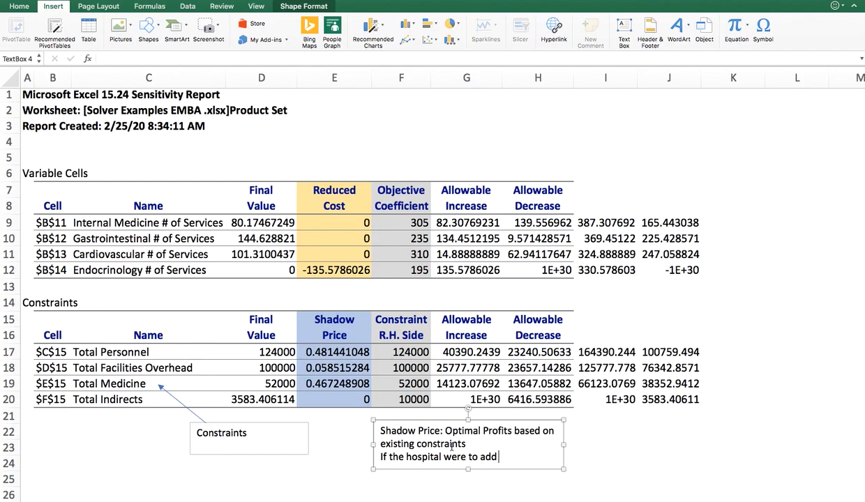
pyautogui.write(' $1 to its Person')
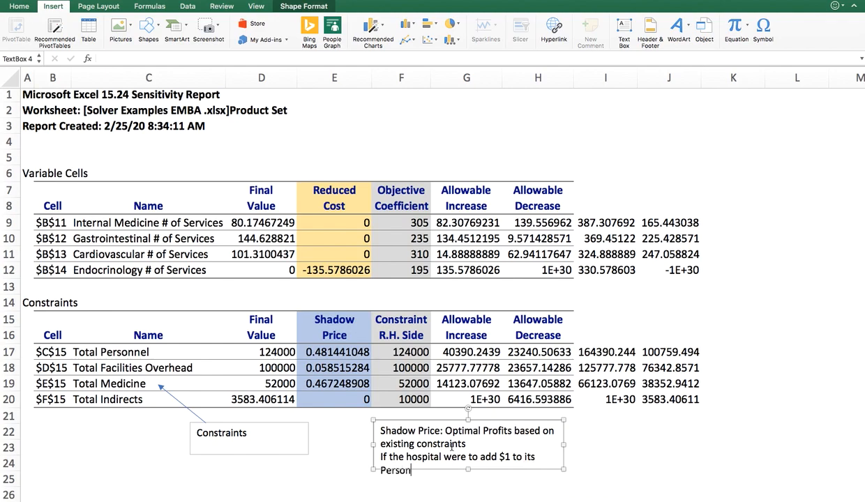
pyautogui.write('nel budget')
pyautogui.write(',')
pyautogui.write(' pto')
pyautogui.write('fits would')
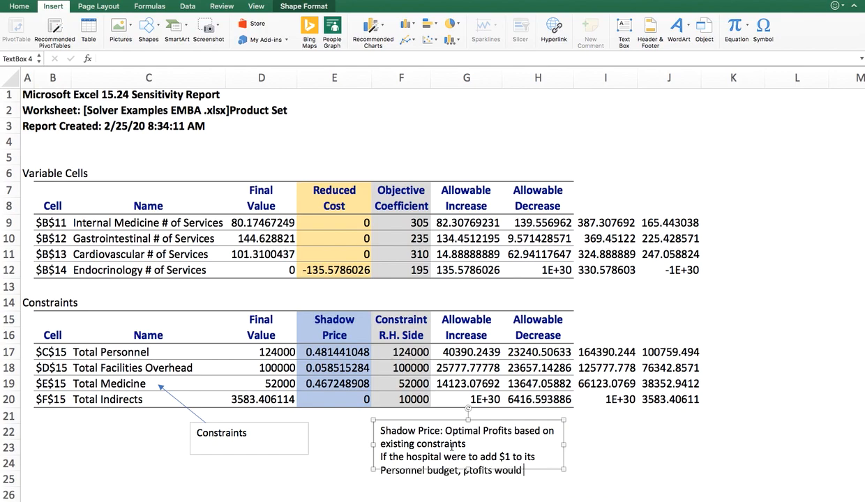
pyautogui.write(' increase by $0.4')
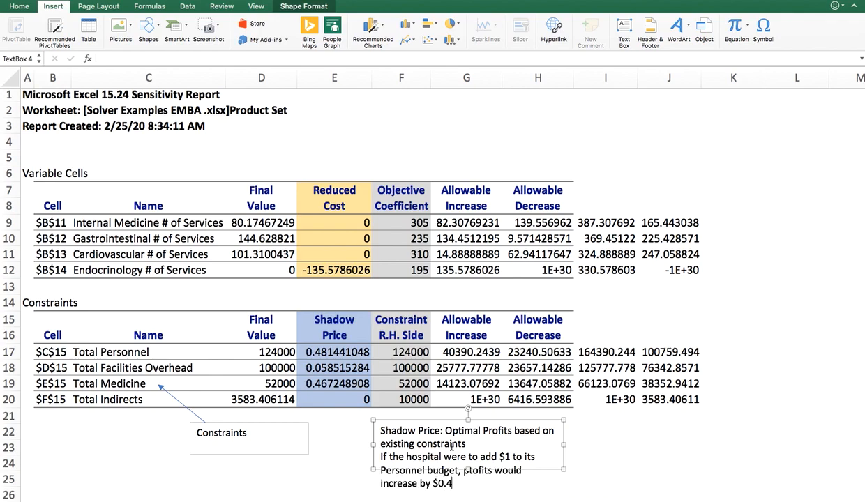
pyautogui.write('8')
# Step: Widen the text box into column K and correct "ptofits" to "profits", ending the sentence with a period
pyautogui.moveTo(563, 444); pyautogui.dragTo(745, 447)
pyautogui.click(629, 447)
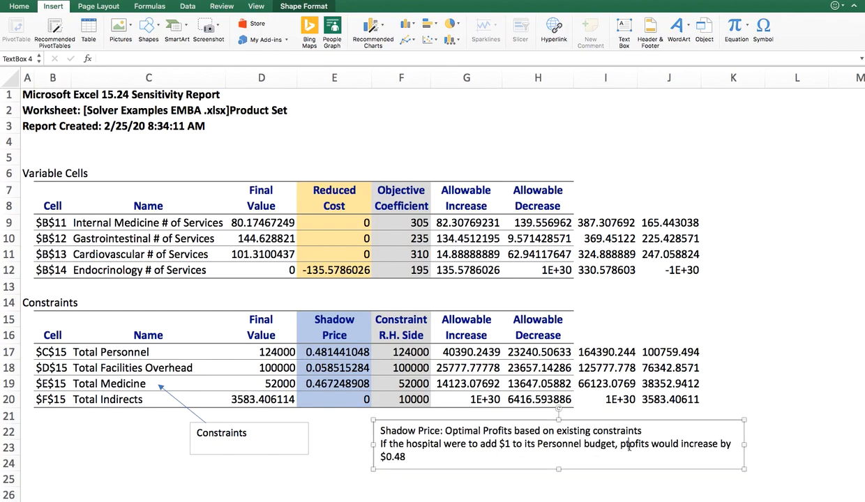
pyautogui.click(418, 458)
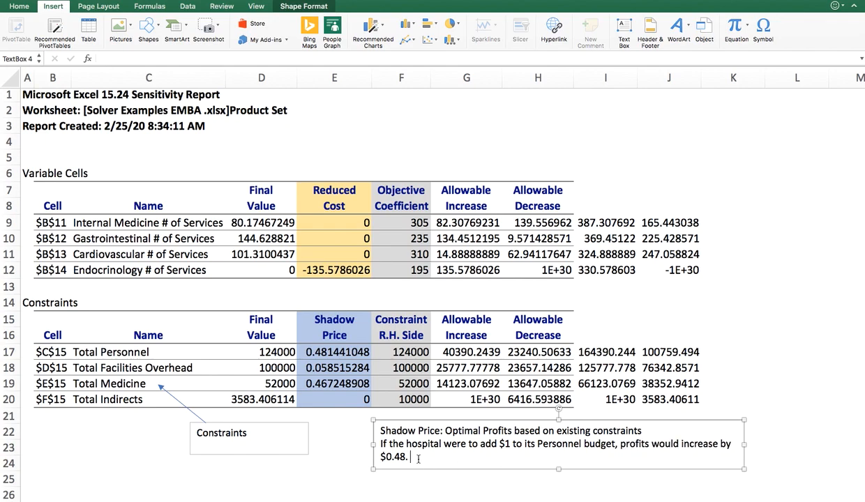
# Step: Continue the Personnel line with "ROI on Personnel Budegt increases = 48%"
pyautogui.write('ROI of')
pyautogui.press('BackSpace')
pyautogui.press('BackSpace')
pyautogui.press('BackSpace')
pyautogui.press('BackSpace')
pyautogui.press('BackSpace')
pyautogui.press('BackSpace')
pyautogui.write('ROR')
pyautogui.press('BackSpace')
pyautogui.write('I on Personnel Budegt increases =')
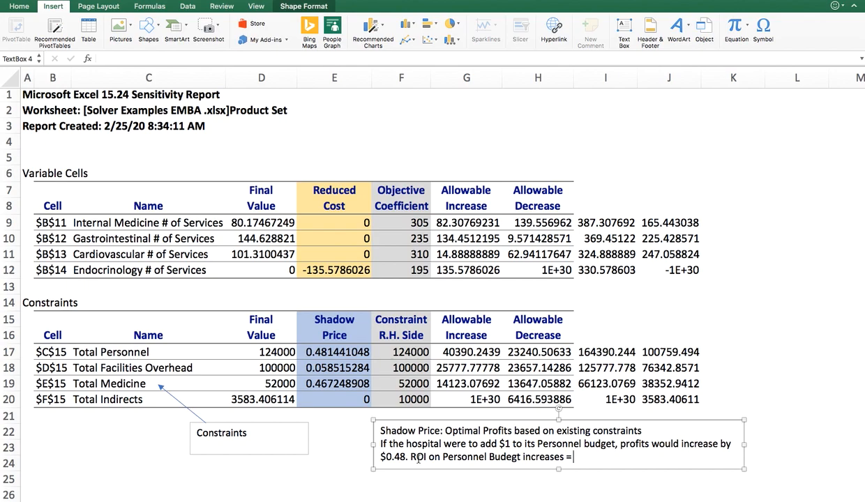
pyautogui.write(' 48%')
# Step: Correct "Budegt" to "Budget" and end the ROI sentence with a period
pyautogui.click(511, 457)
pyautogui.press('BackSpace')
pyautogui.press('Right')
pyautogui.write('e')
pyautogui.click(616, 458)
pyautogui.write('.')
# Step: Extend the text box down to row 26 and start a new line after the Personnel sentences
pyautogui.moveTo(596, 458); pyautogui.dragTo(367, 440)
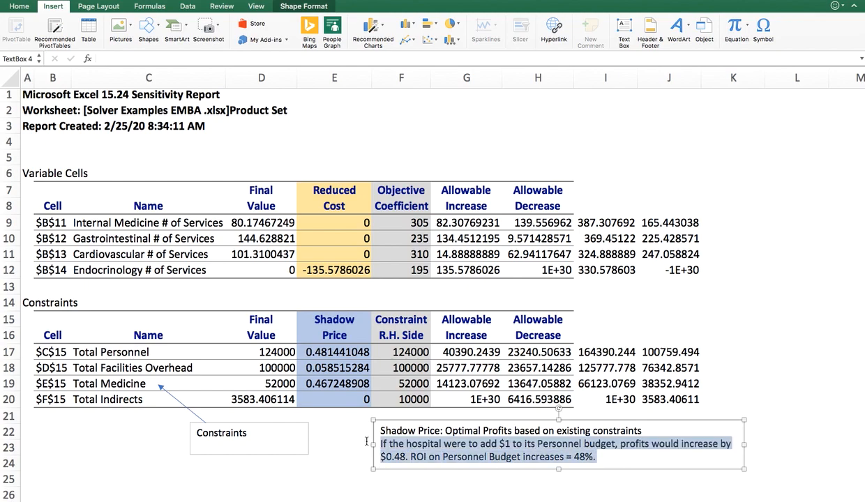
pyautogui.click(617, 458)
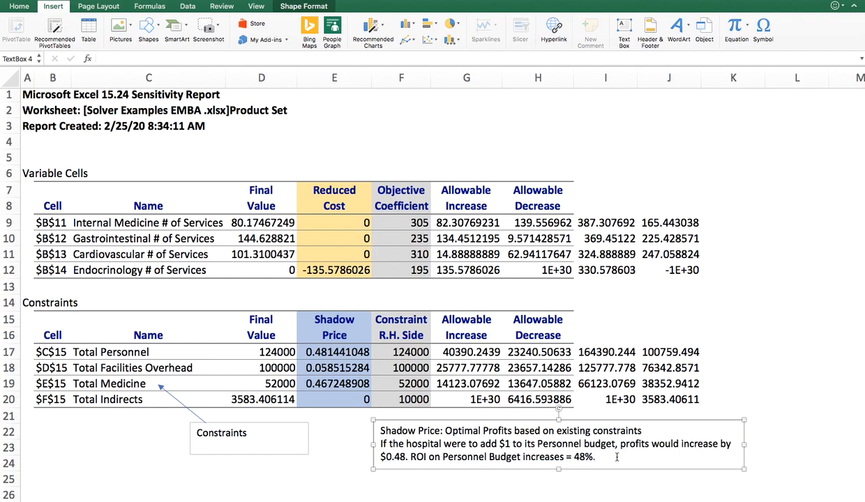
pyautogui.press('Return')
pyautogui.moveTo(558, 469); pyautogui.dragTo(565, 488)
pyautogui.click(614, 458)
pyautogui.moveTo(596, 458); pyautogui.dragTo(375, 445)
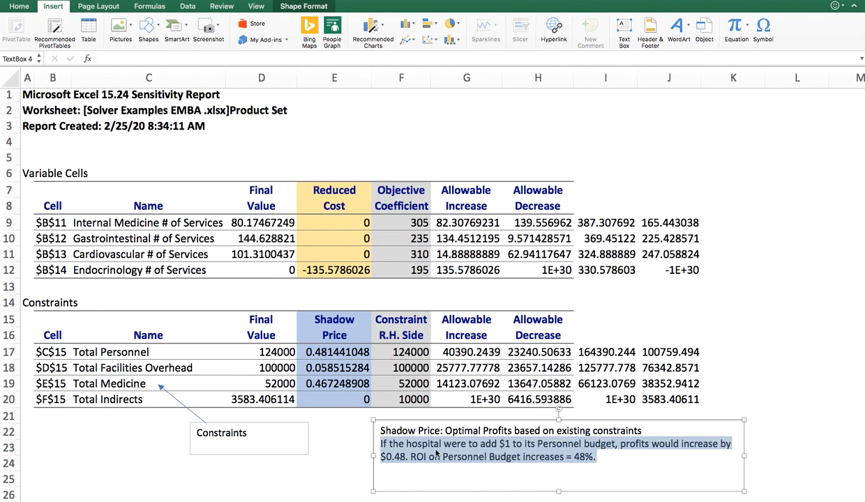
pyautogui.click(623, 458)
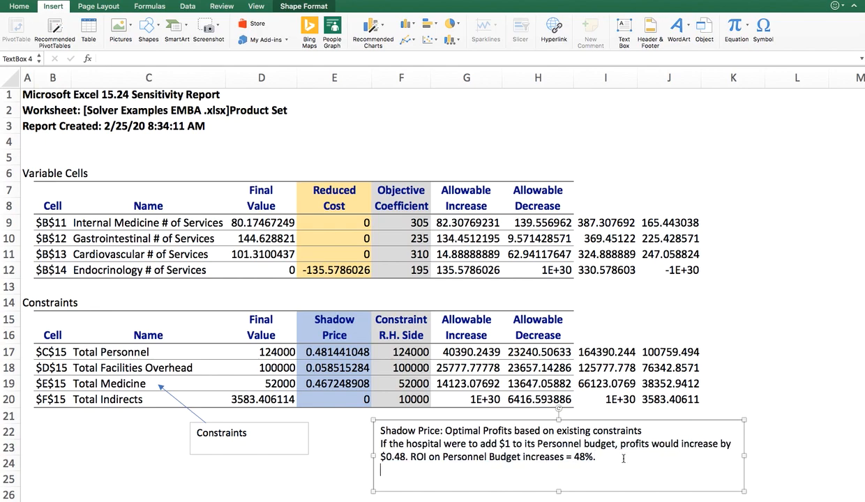
pyautogui.press('Return')
# Step: Add the sentence "If the hospital were to add $1 to is Facilities budget, profist would increase by $.06, ROI is 6%"
pyautogui.write('If the hospital were toa')
pyautogui.press('BackSpace')
pyautogui.write('add')
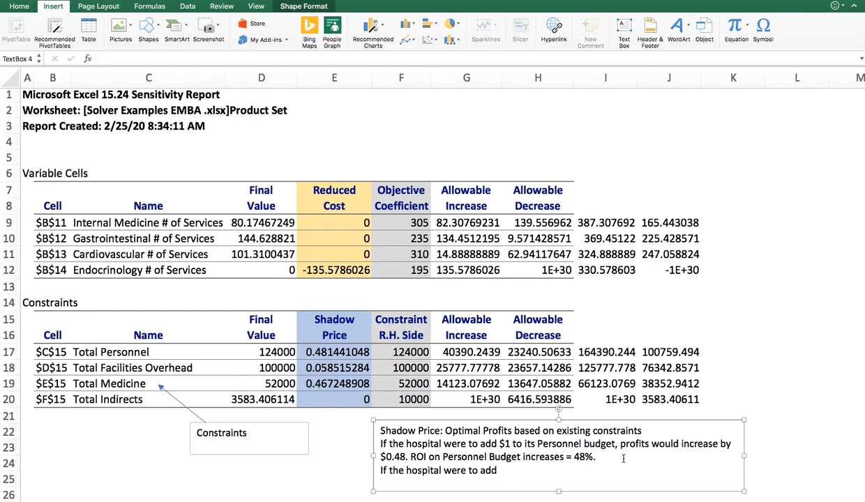
pyautogui.write(' $1 to is Facilities budget')
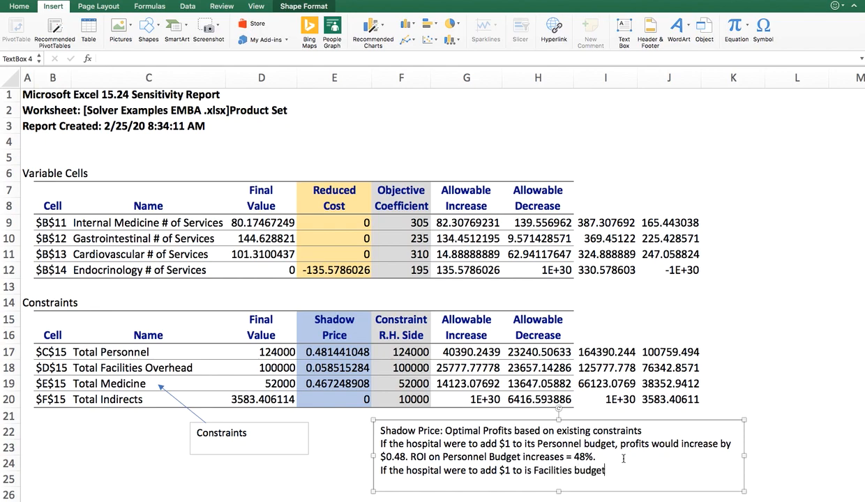
pyautogui.write(', profist would increase by')
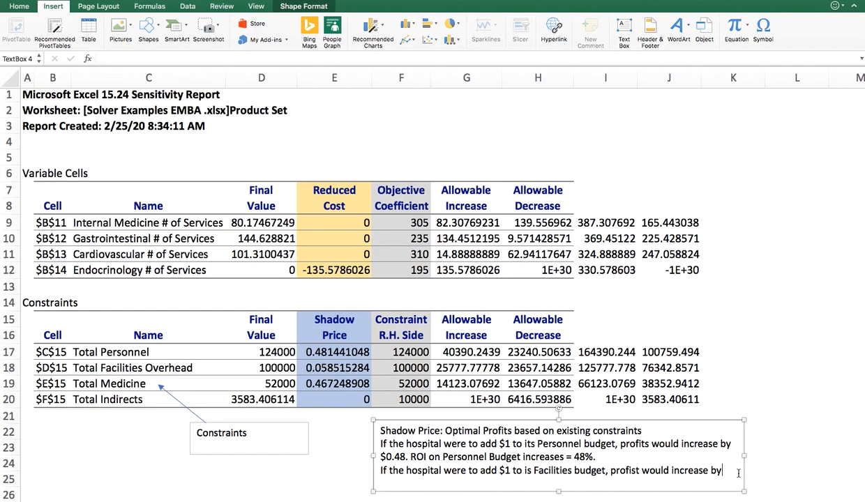
pyautogui.write('$.06, ROI is 6%')
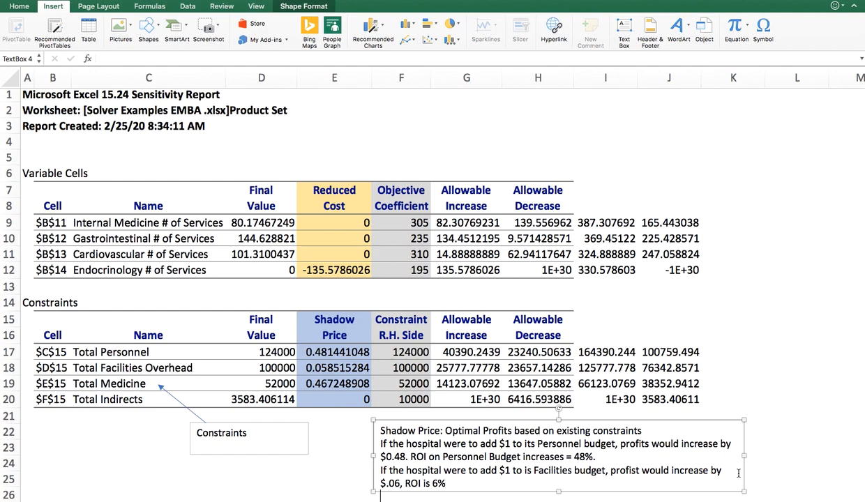
# Step: Begin another line below the Facilities sentence with "If the hospital were to add $1 to"
pyautogui.press('Return')
pyautogui.write('If the hospital were to add')
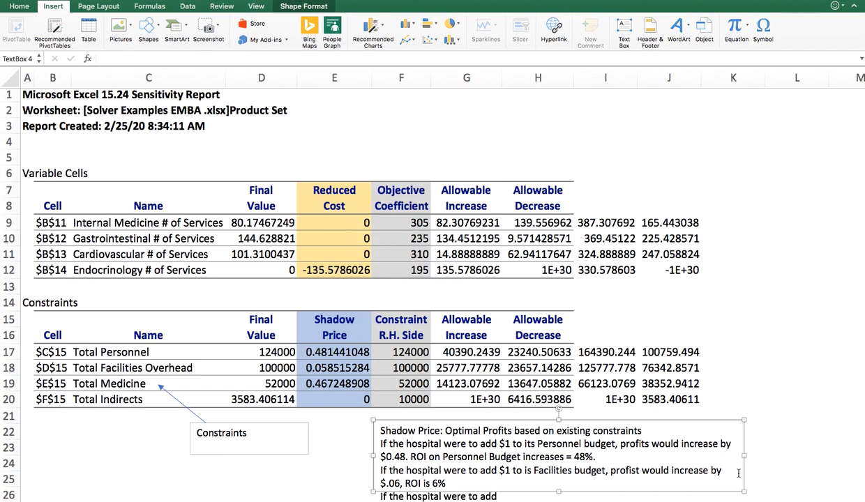
pyautogui.write(' $1 to')
# Step: Correct "is" to "its" in the Facilities sentence and extend the text box down to row 27
pyautogui.click(529, 470)
pyautogui.write('t')
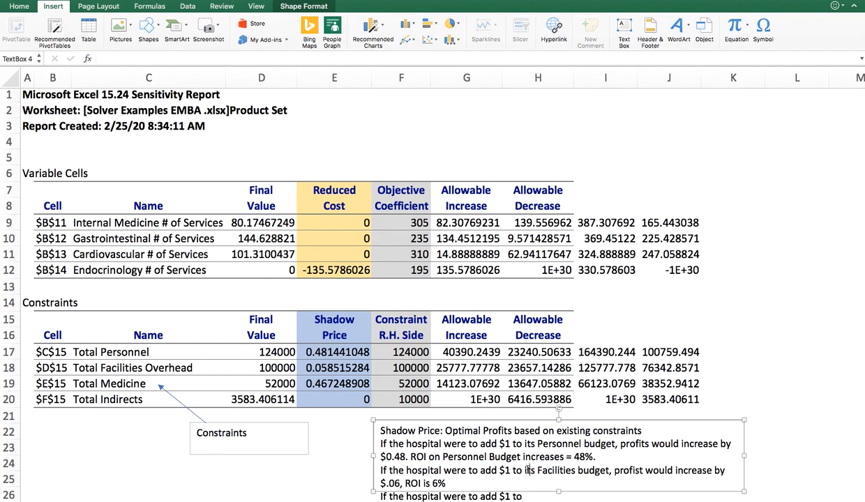
pyautogui.moveTo(559, 492); pyautogui.dragTo(547, 306)
pyautogui.scroll(5, 553, 347)
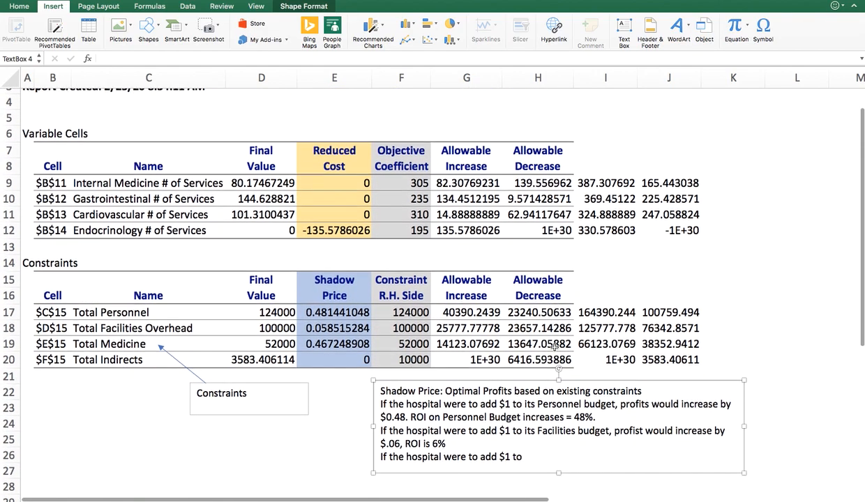
# Step: Continue the last line with "its Medicine budget, profits would incease by"
pyautogui.click(541, 458)
pyautogui.write('its Medicin')
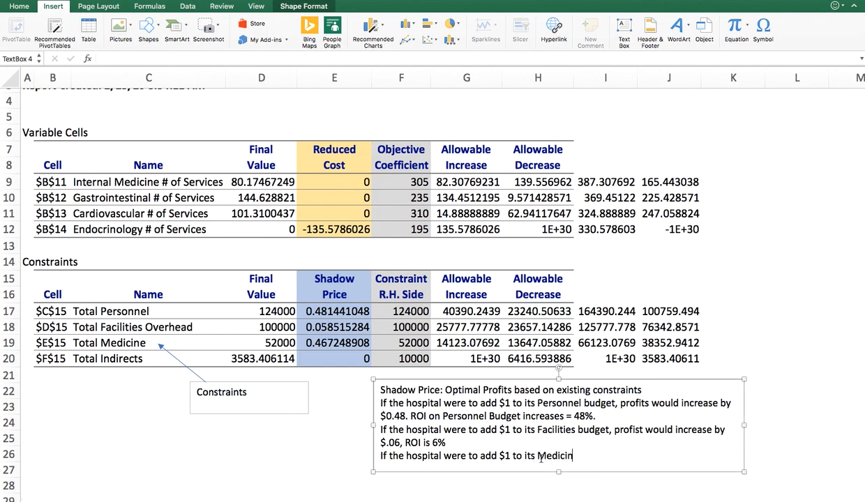
pyautogui.write('e budget, ptofits')
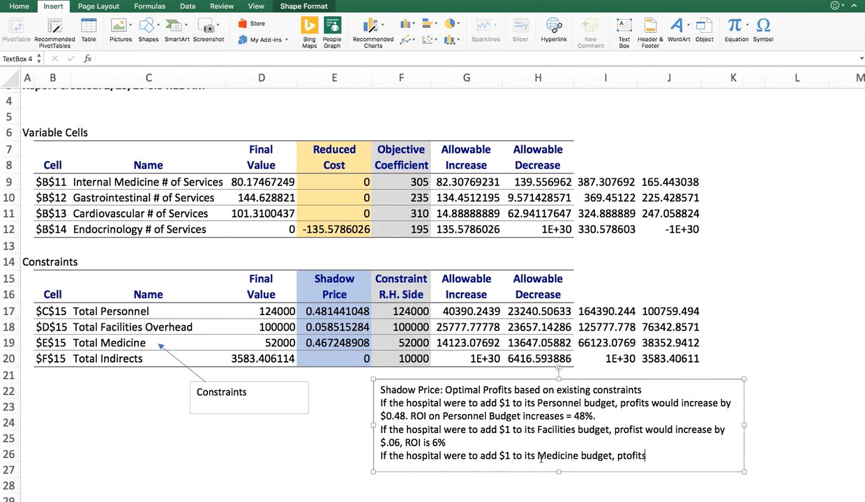
pyautogui.press('BackSpace')
pyautogui.press('BackSpace')
pyautogui.press('BackSpace')
pyautogui.press('BackSpace')
pyautogui.press('BackSpace')
pyautogui.press('BackSpace')
pyautogui.write('rofits would increase by')
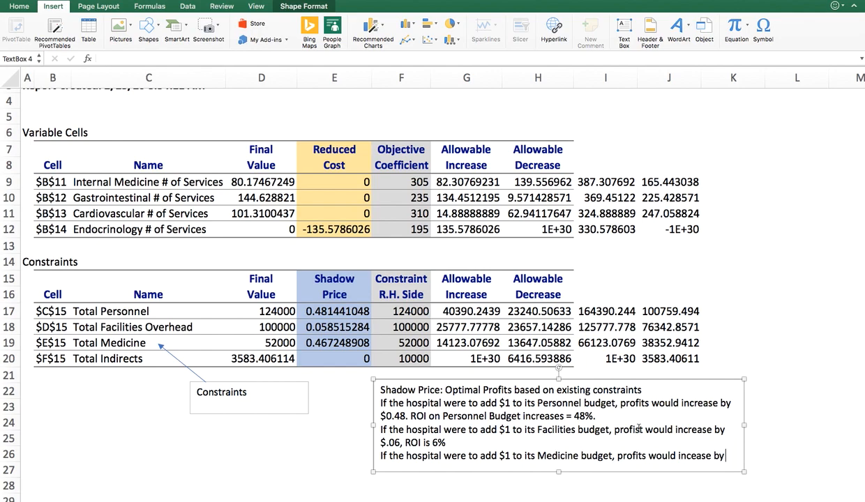
# Step: Correct "profist" to "profits" in the Facilities sentence
pyautogui.click(638, 429)
pyautogui.press('BackSpace')
pyautogui.write('s')
# Step: Complete the Medicine sentence with "$0.47, ROI of 47%."
pyautogui.click(729, 456)
pyautogui.write('$0.47, ROI of 47')
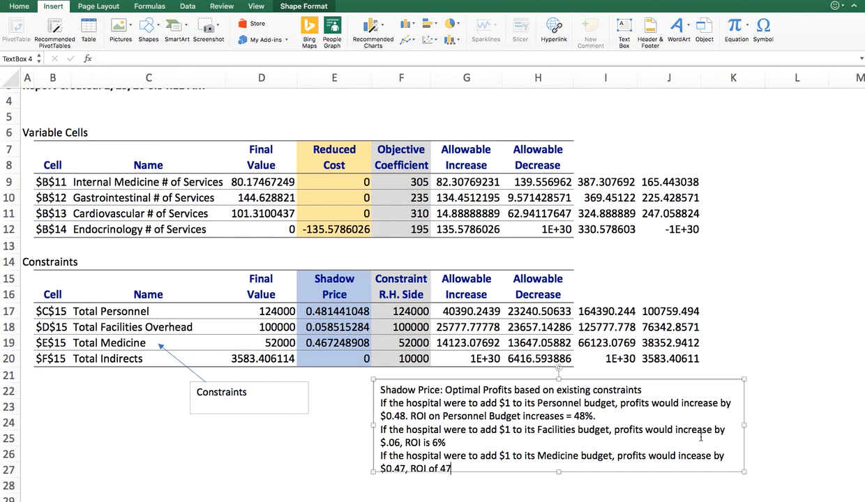
pyautogui.write('%.')
# Step: Compare the Medicine and Personnel sentences in the text box with the constraints' shadow prices
pyautogui.scroll(1, 501, 400)
pyautogui.hscroll(1, 501, 401)
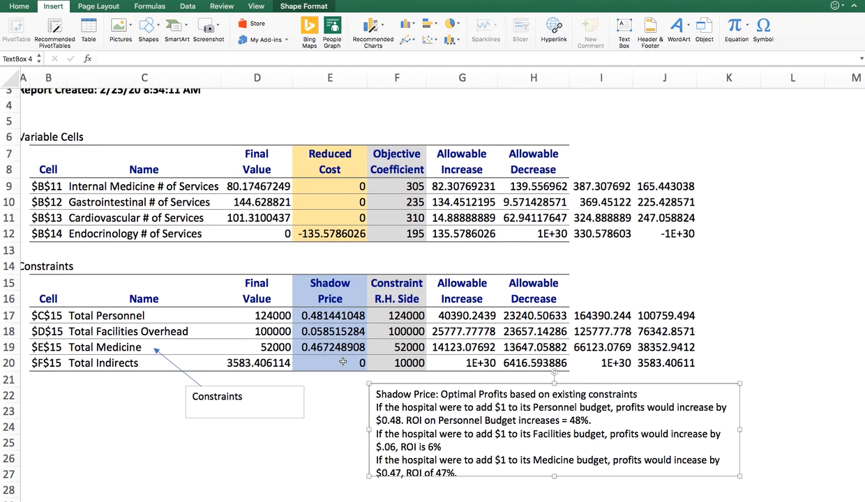
pyautogui.scroll(1, 342, 362)
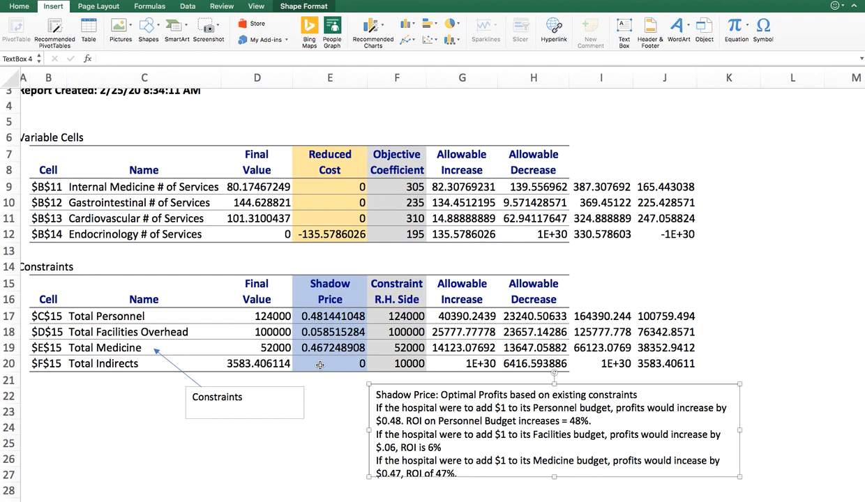
pyautogui.click(470, 471)
pyautogui.moveTo(470, 471); pyautogui.dragTo(371, 459)
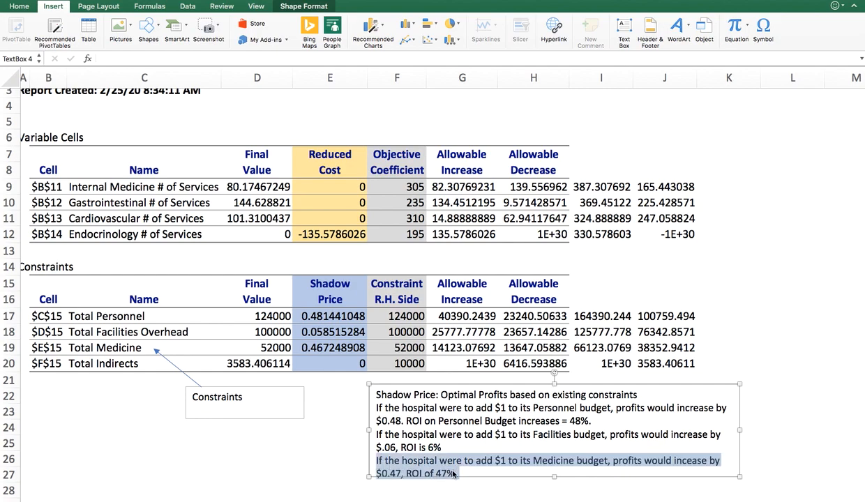
pyautogui.moveTo(589, 419); pyautogui.dragTo(375, 409)
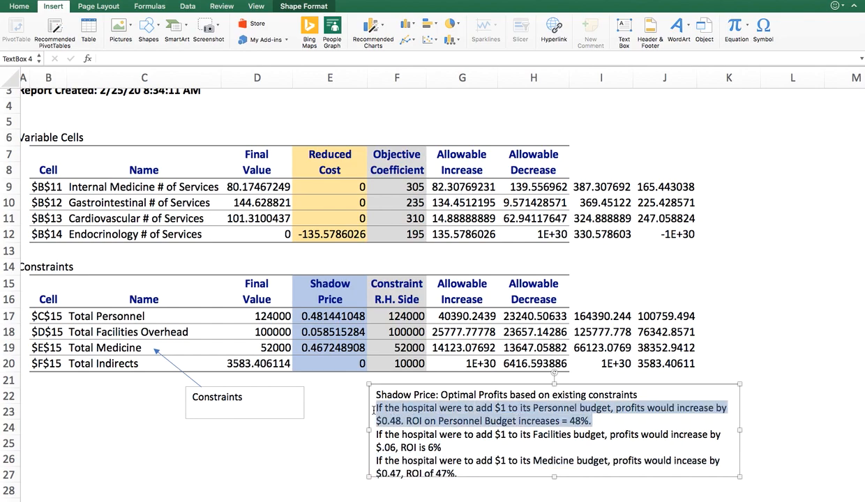
pyautogui.click(597, 423)
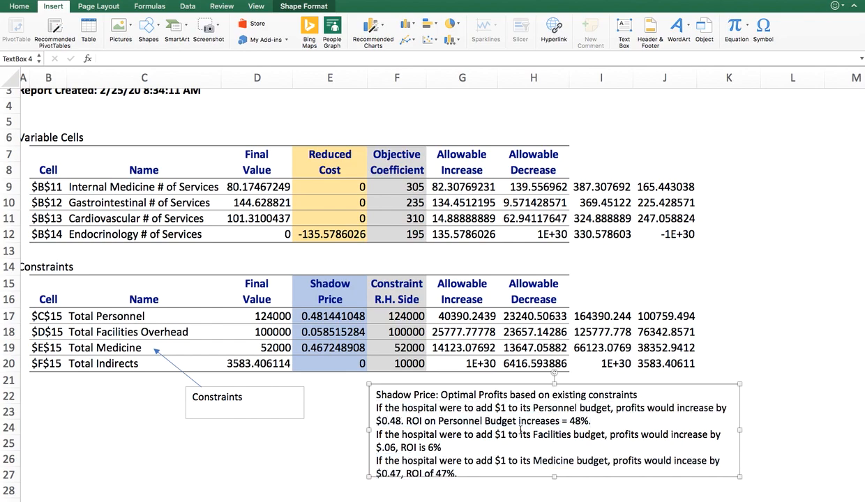
# Step: Enlarge the Shadow Price text box slightly in height and widen it, then deselect it
pyautogui.moveTo(555, 476); pyautogui.dragTo(554, 482)
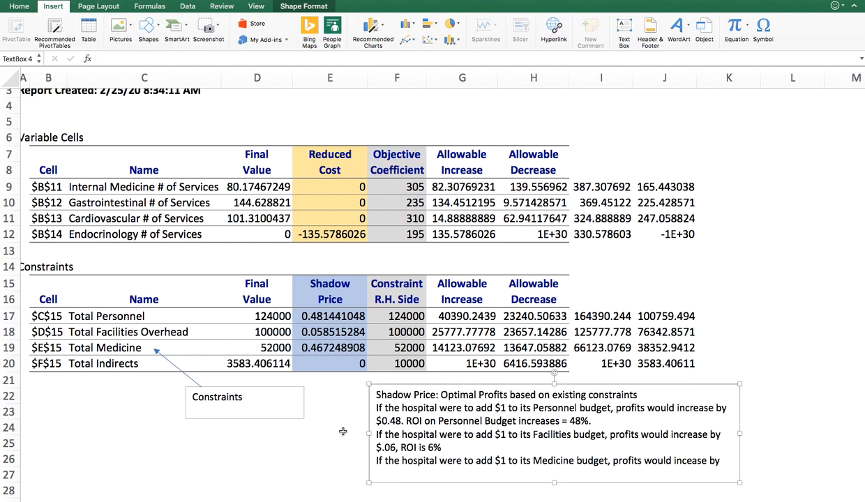
pyautogui.moveTo(739, 433); pyautogui.dragTo(782, 433)
pyautogui.click(821, 447)
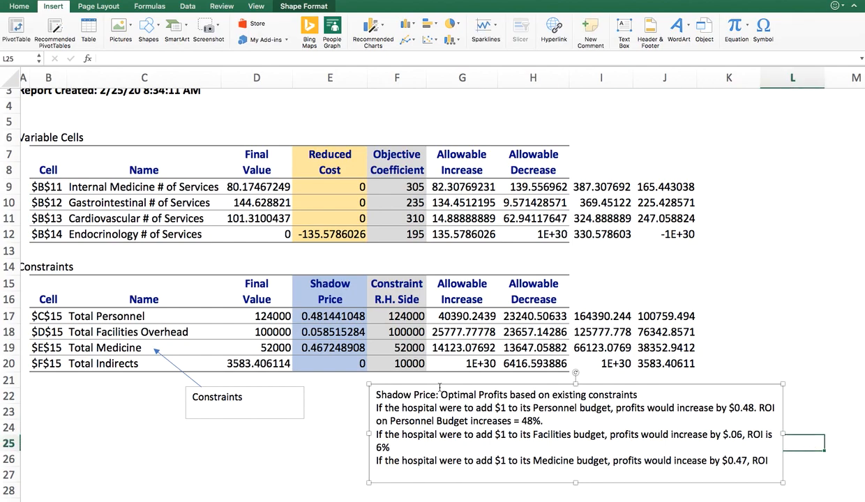
# Step: Insert an empty text box about 3.5" wide and 1" high above the Variable Cells table, over columns H to J
pyautogui.scroll(2, 552, 236)
pyautogui.scroll(-2, 551, 236)
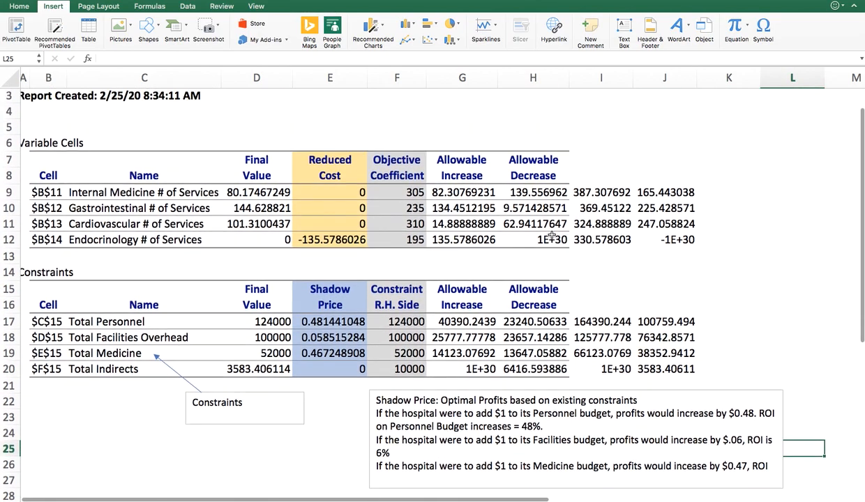
pyautogui.scroll(2, 551, 237)
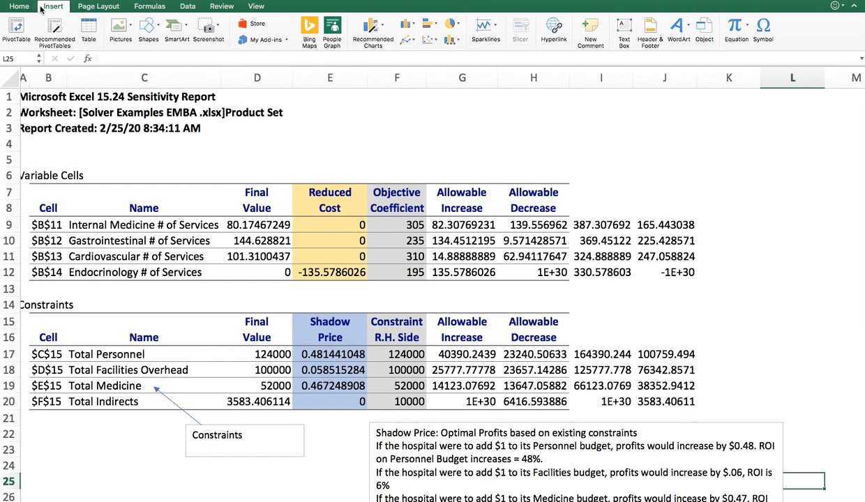
pyautogui.click(628, 28)
pyautogui.moveTo(499, 106); pyautogui.dragTo(744, 177)
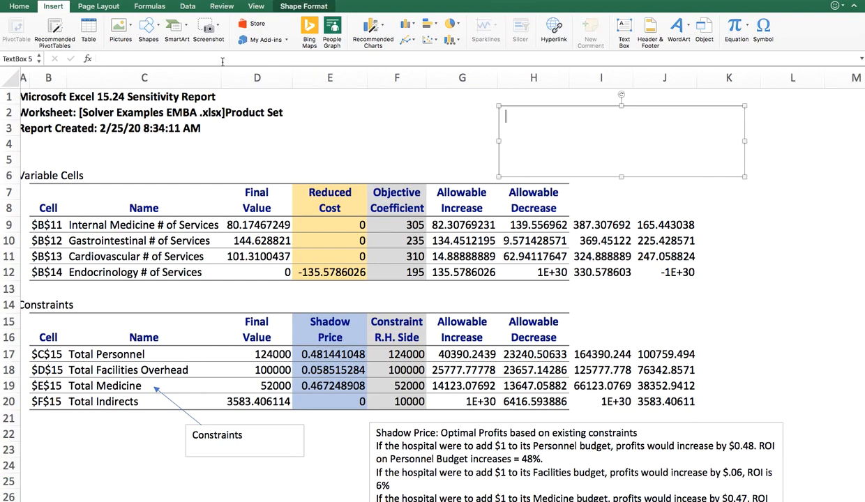
# Step: Draw an arrow from the new text box to the Reduced Cost column heading
pyautogui.click(159, 28)
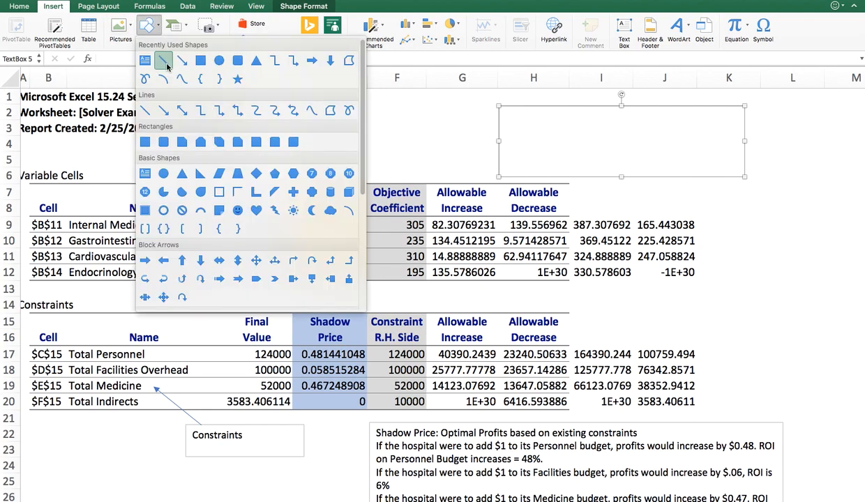
pyautogui.click(177, 63)
pyautogui.moveTo(500, 127); pyautogui.dragTo(357, 194)
# Step: Start the Reduced Cost text box with "If you need to add Endicrinology services to the optimal service set,"
pyautogui.click(542, 116)
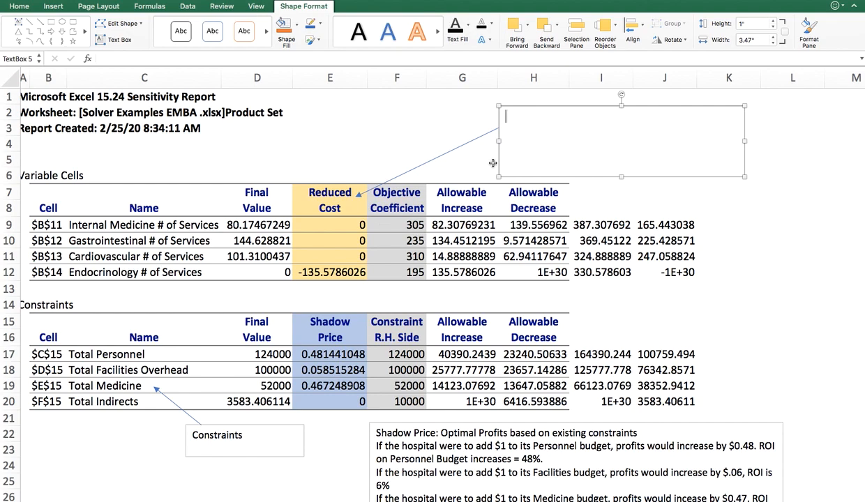
pyautogui.scroll(-1, 547, 122)
pyautogui.scroll(1, 547, 124)
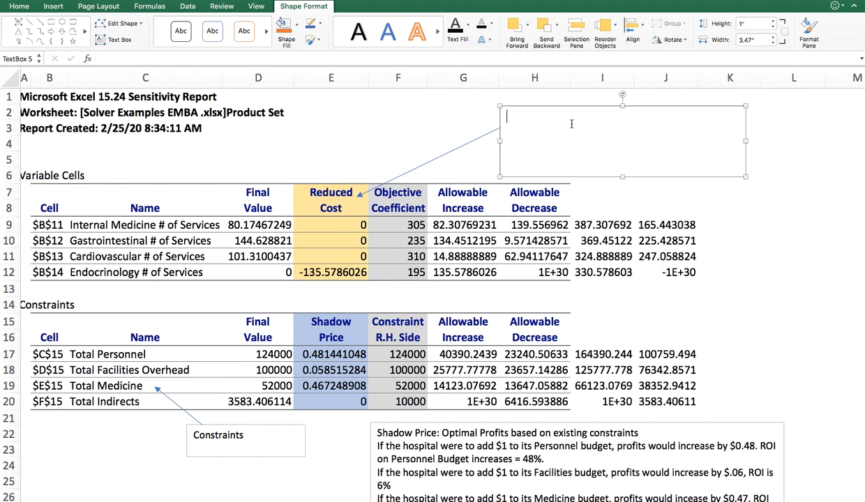
pyautogui.write('If you need to add Endicr')
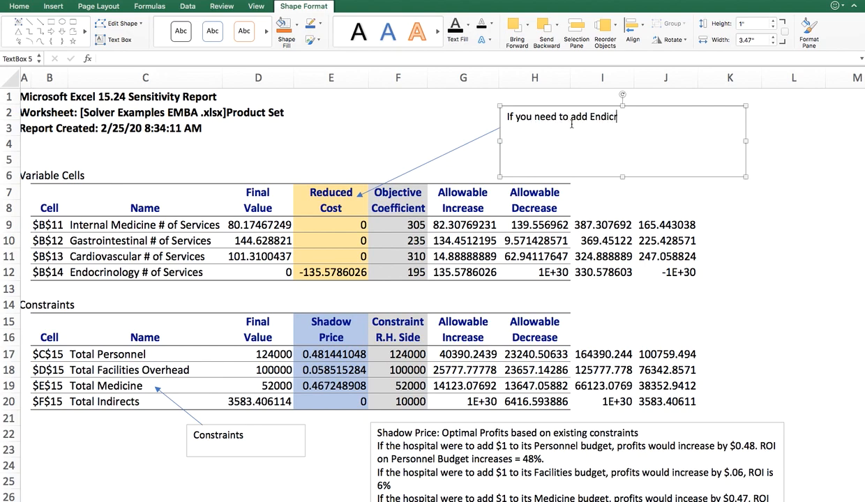
pyautogui.write('inology sercvices')
pyautogui.press('BackSpace')
pyautogui.press('BackSpace')
pyautogui.press('BackSpace')
pyautogui.press('BackSpace')
pyautogui.press('BackSpace')
pyautogui.press('BackSpace')
pyautogui.write('vices to the optimal service set, ')
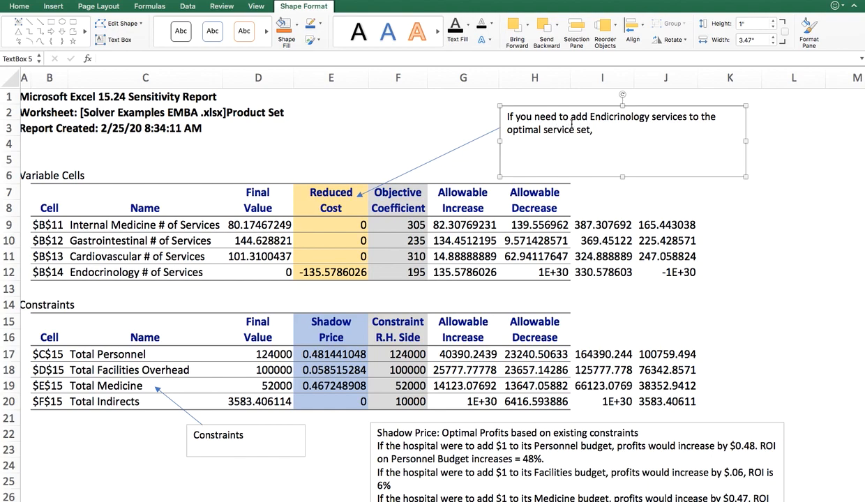
# Step: Continue the sentence with "the hospital needs to increase Endocrinology profist from $195"
pyautogui.write('y')
pyautogui.press('BackSpace')
pyautogui.write('the hospital needs to')
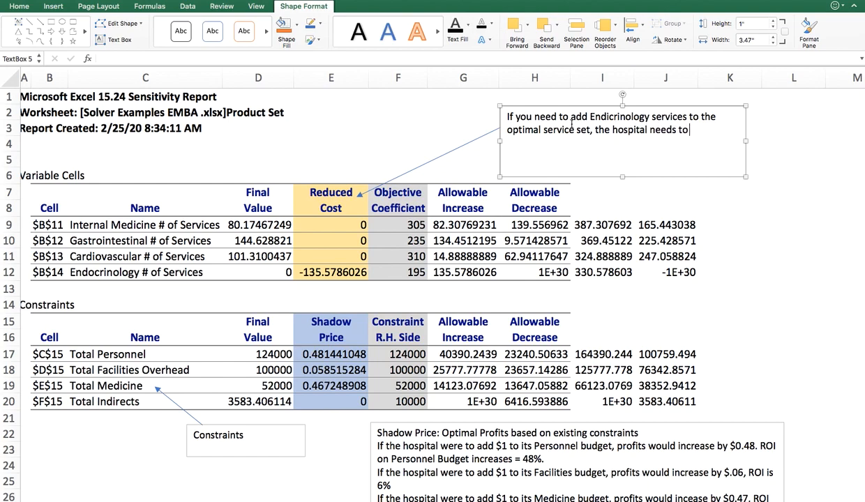
pyautogui.write(' increase Endocro')
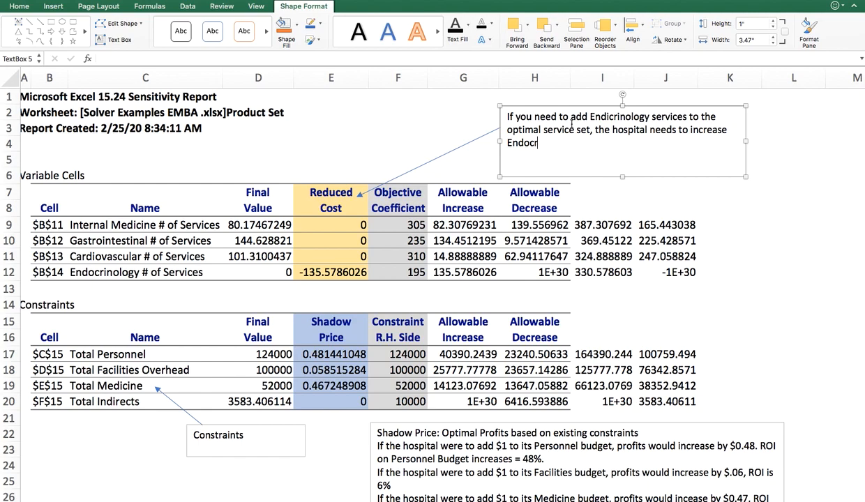
pyautogui.write('nology profist from $19')
pyautogui.write('5')
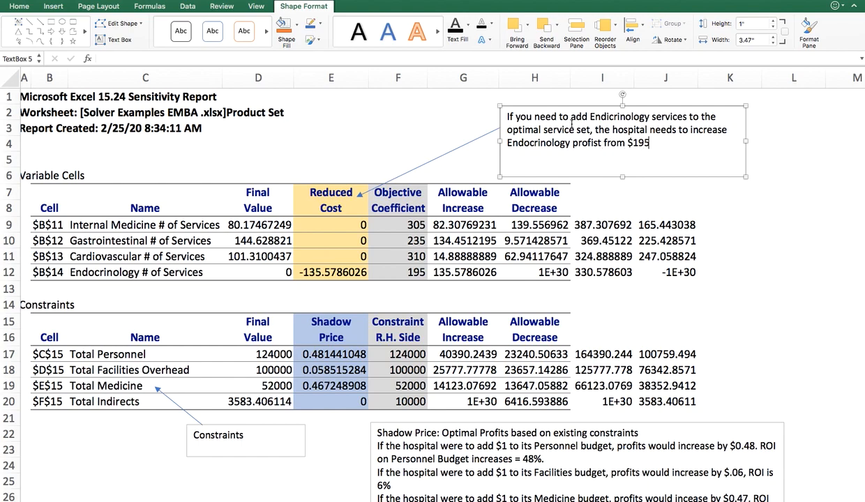
# Step: Correct the spelling to "Endocrinology" in the first line and "profits" in the third line of the text box
pyautogui.hscroll(-1, 572, 124)
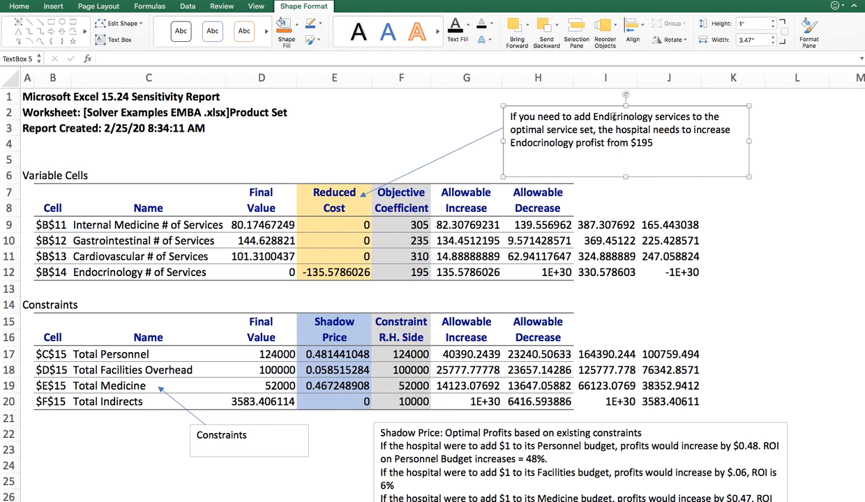
pyautogui.click(607, 119)
pyautogui.write('o')
pyautogui.click(656, 143)
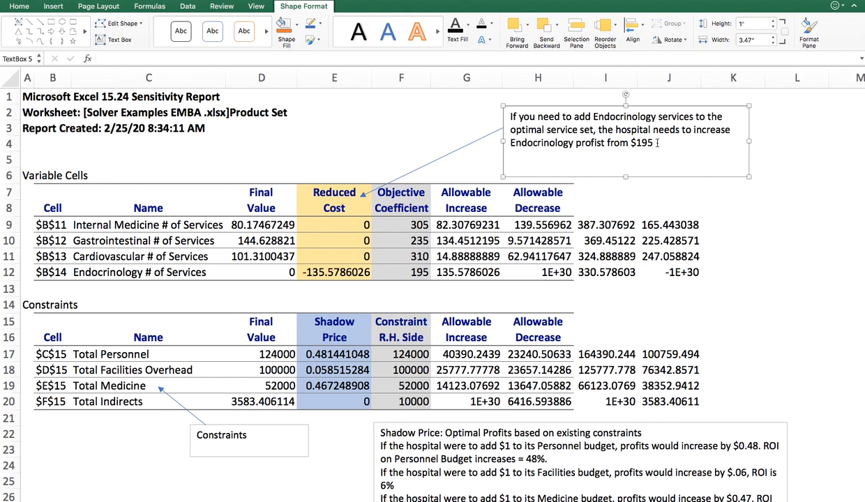
pyautogui.click(602, 143)
pyautogui.press('BackSpace')
pyautogui.write('t')
# Step: Add "by" after "$195" and insert "by $135.57" after "profits" in the text box
pyautogui.click(669, 142)
pyautogui.write('by')
pyautogui.click(607, 143)
pyautogui.write('by')
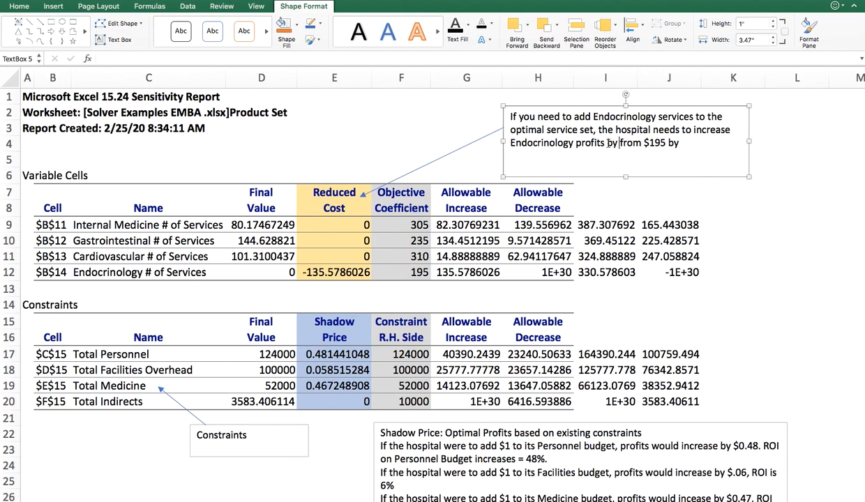
pyautogui.write('$135')
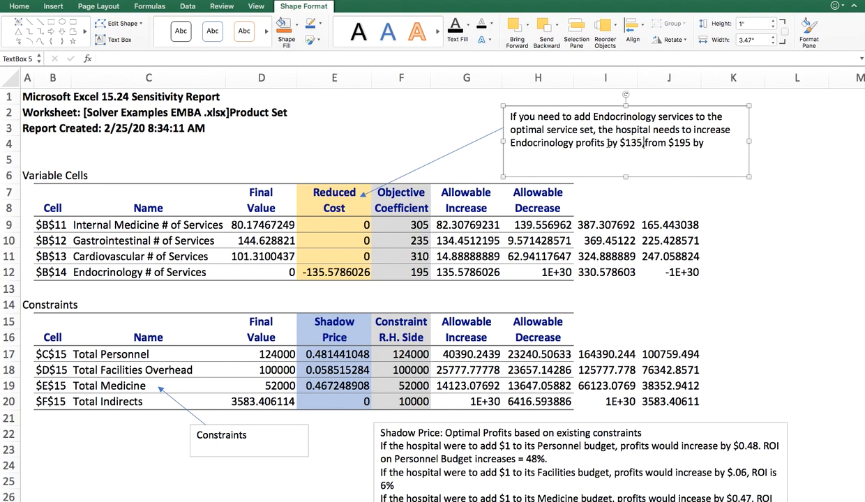
pyautogui.write(' 57')
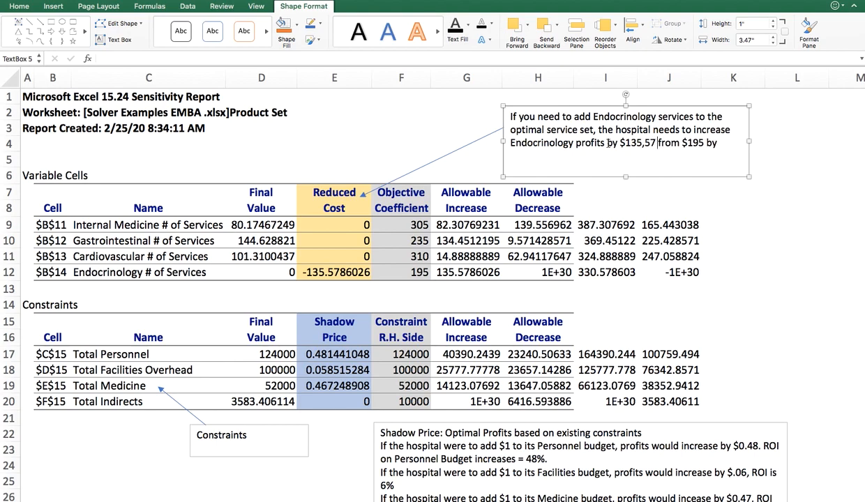
pyautogui.press('Left')
pyautogui.press('Left')
pyautogui.press('BackSpace')
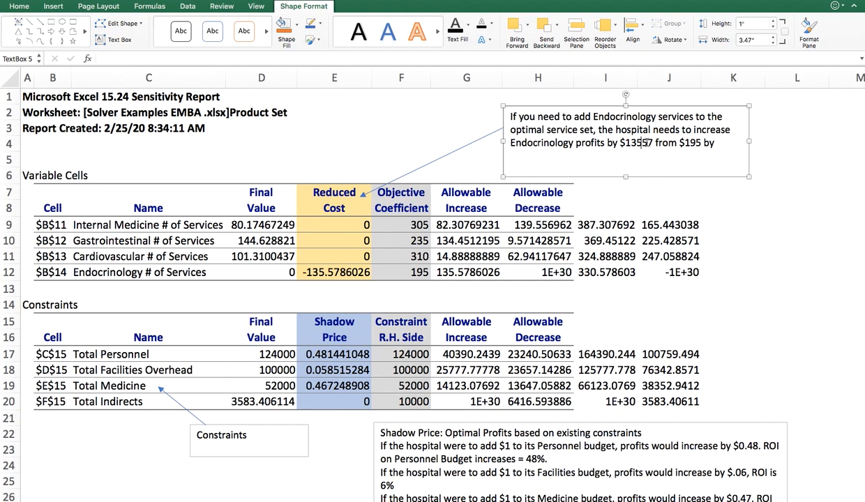
pyautogui.write('.')
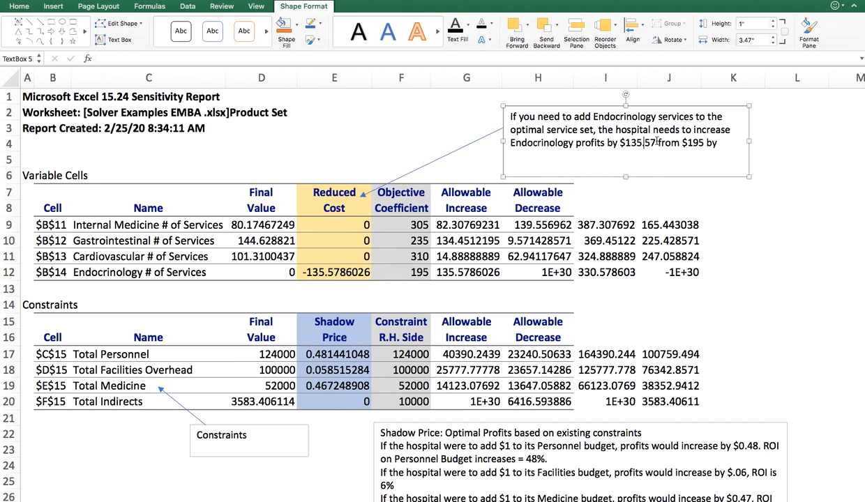
# Step: Insert "(i.e.," before "from $195" and replace the trailing "by" with "to $330.58"
pyautogui.press('Right')
pyautogui.write('(i.e')
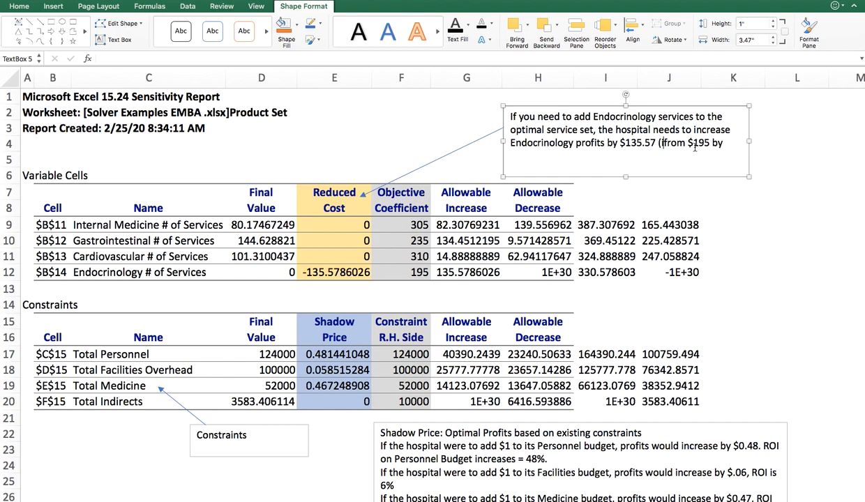
pyautogui.write('.,')
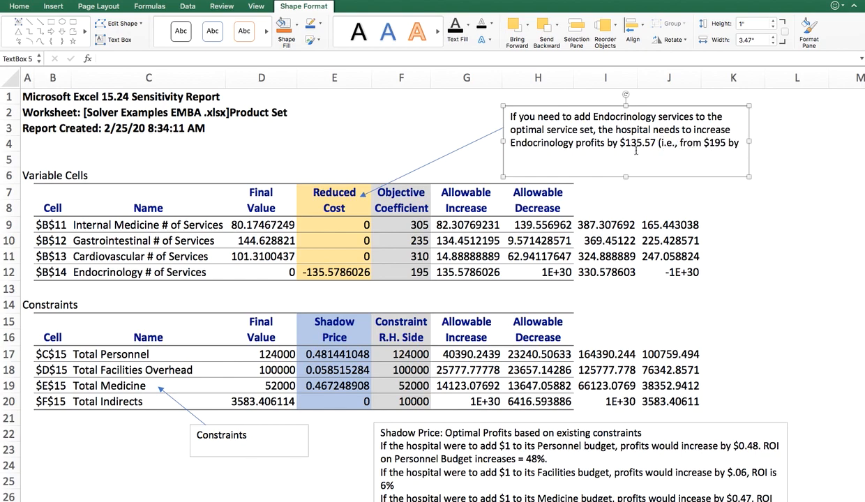
pyautogui.click(741, 148)
pyautogui.press('BackSpace')
pyautogui.press('BackSpace')
pyautogui.press('BackSpace')
pyautogui.write('to')
pyautogui.write(' $')
pyautogui.write('33')
pyautogui.write('0')
pyautogui.write('.58')
# Step: Round the required Endocrinology profit increase in the sentence up to $135.58
pyautogui.click(657, 142)
pyautogui.press('BackSpace')
pyautogui.write('8')
# Step: Complete the sentence with ") in order to run Endocrinology services in the hospital for profit." and leave the text box
pyautogui.click(543, 156)
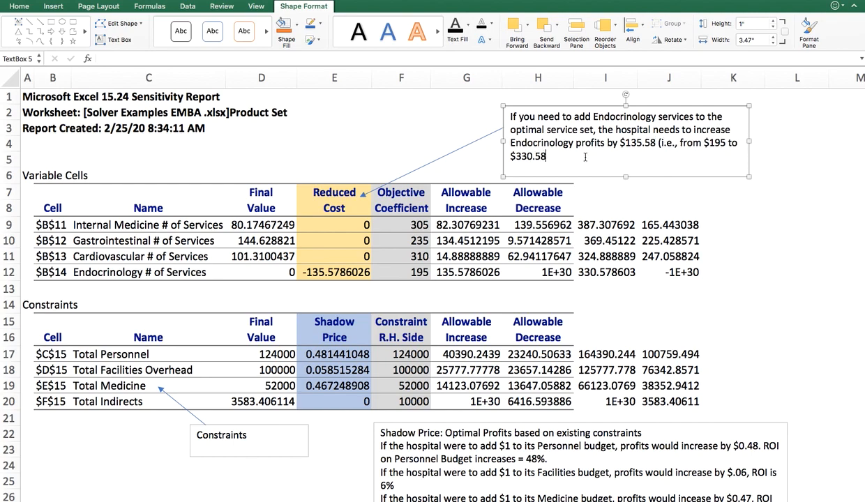
pyautogui.write(') in order to run En')
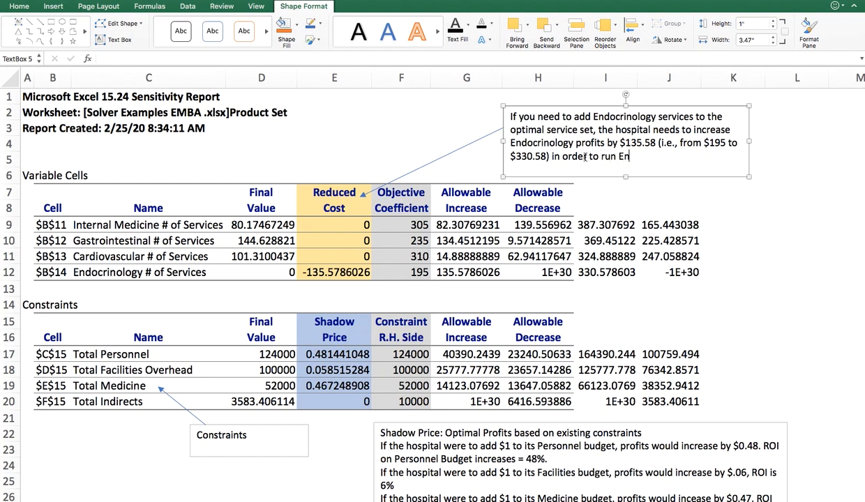
pyautogui.write('docr')
pyautogui.press('BackSpace')
pyautogui.write('crinolof')
pyautogui.press('BackSpace')
pyautogui.write('gy services')
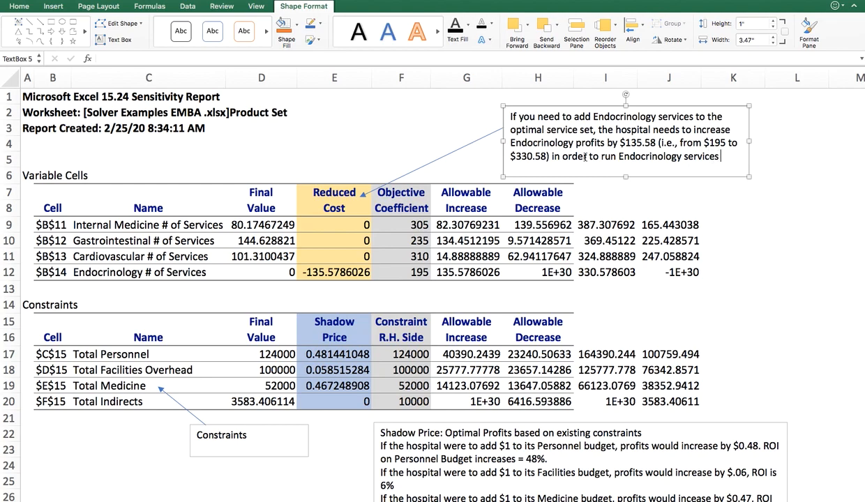
pyautogui.write(' in the hospital ')
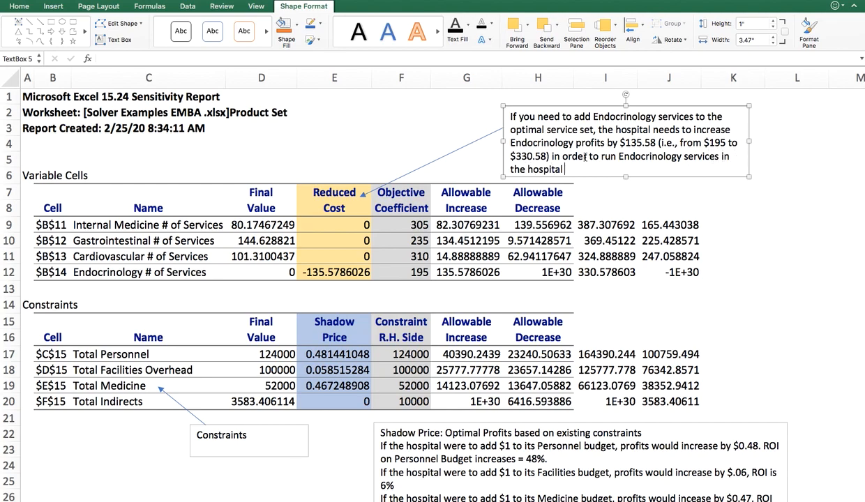
pyautogui.write('for profit.')
pyautogui.click(707, 209)
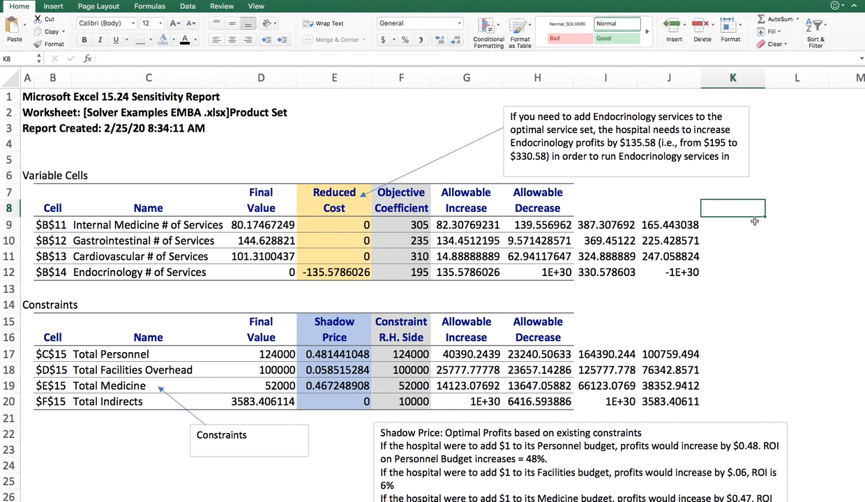
# Step: Examine Internal Medicine's allowable increase in G9 and its upper and lower profit limits in I9:J9
pyautogui.scroll(-1, 754, 221)
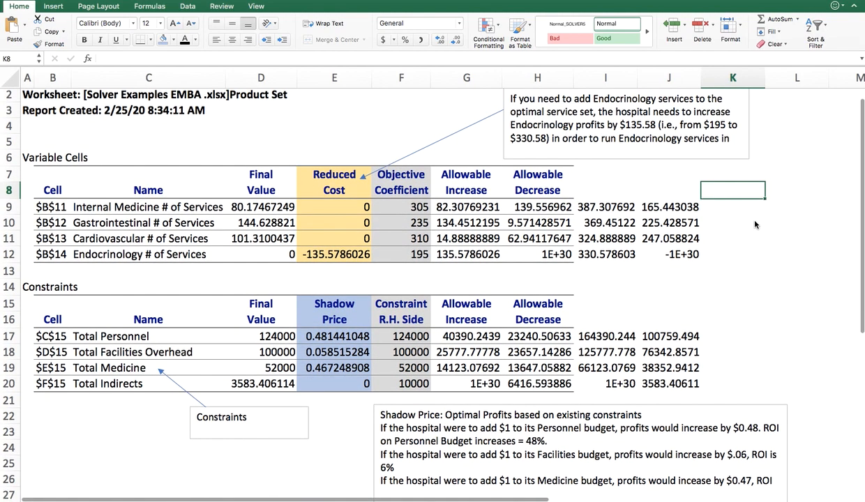
pyautogui.click(754, 224)
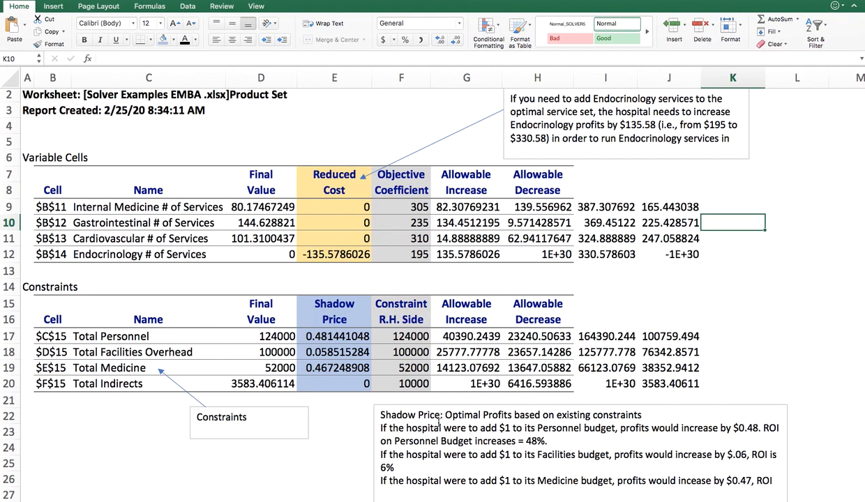
pyautogui.scroll(1, 530, 327)
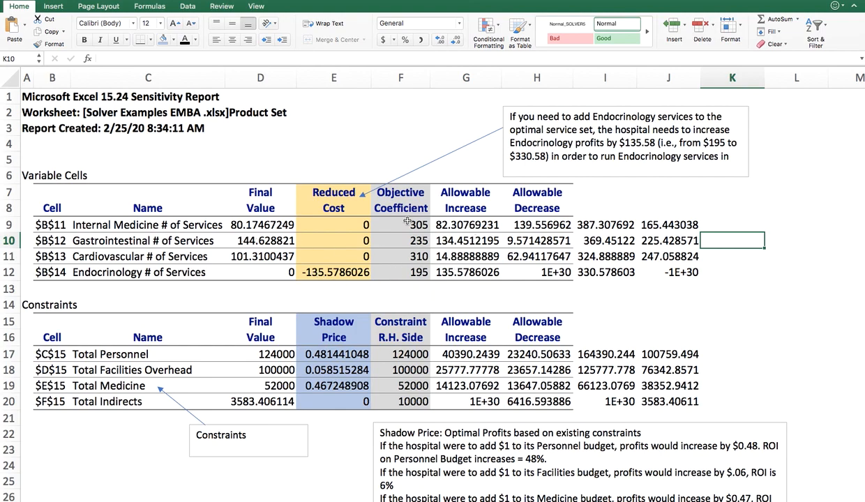
pyautogui.click(174, 225)
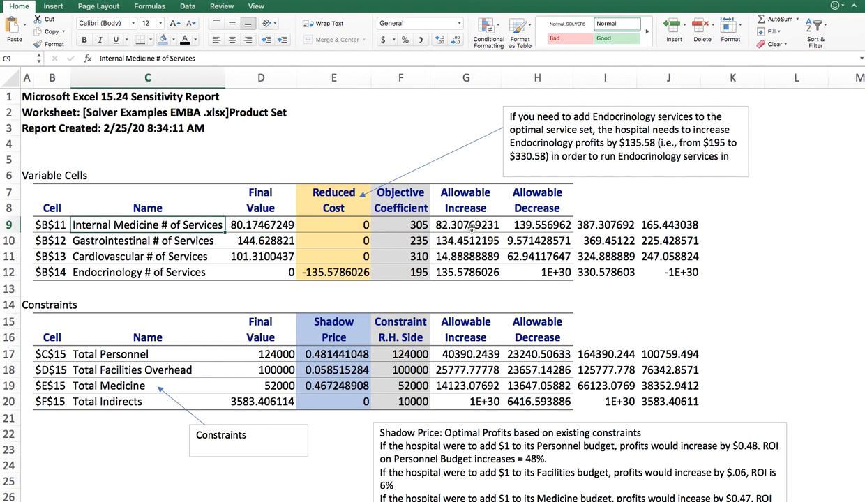
pyautogui.click(471, 227)
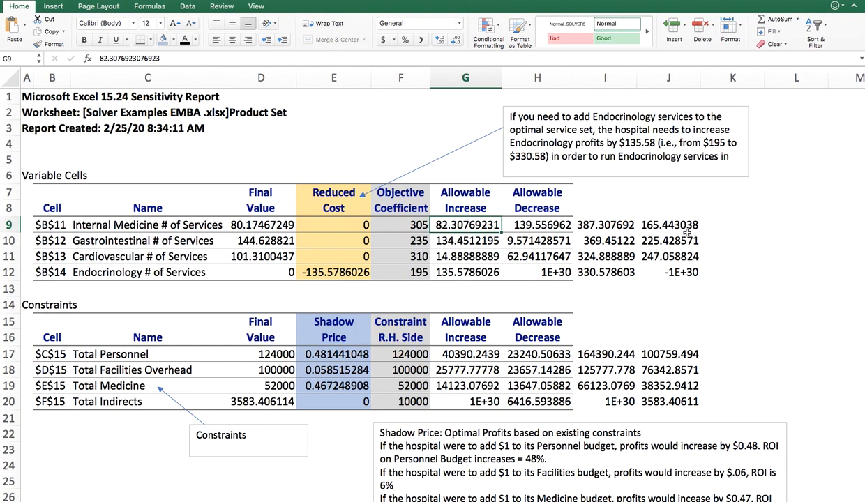
pyautogui.click(586, 222)
pyautogui.moveTo(669, 222); pyautogui.dragTo(603, 221)
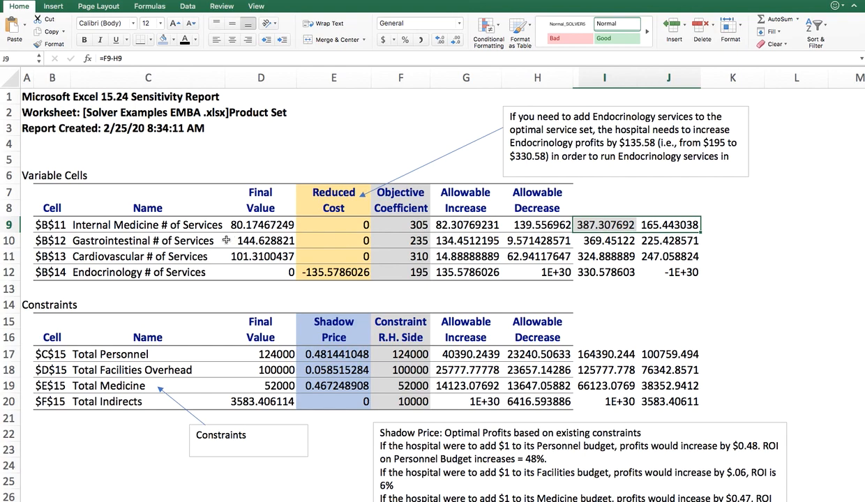
# Step: Examine the Gastrointestinal profit limits in row 10 and the final values for Gastrointestinal and Cardiovascular services
pyautogui.click(666, 239)
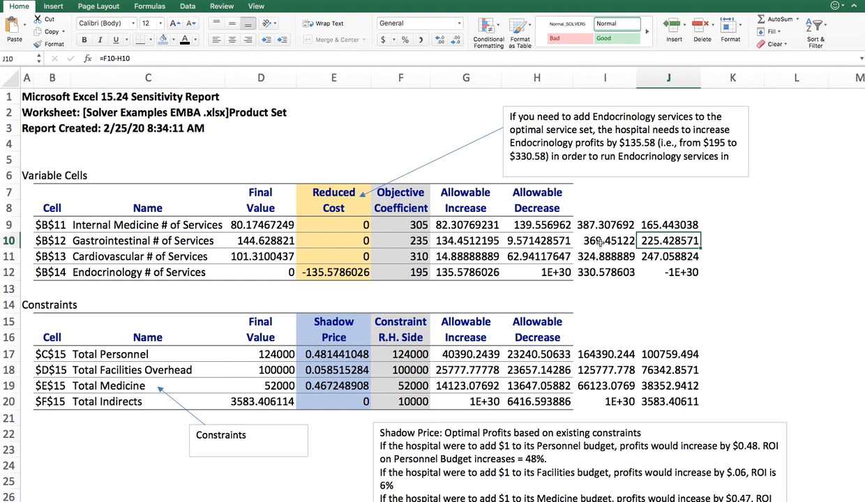
pyautogui.press('Left')
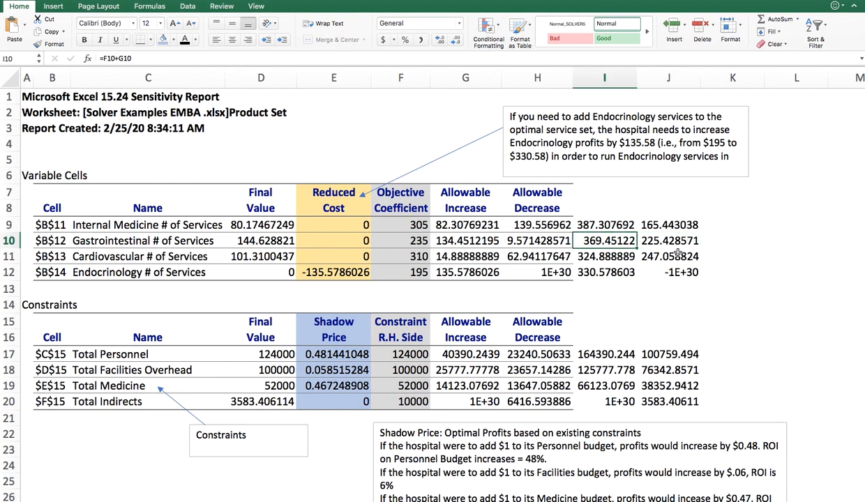
pyautogui.click(248, 237)
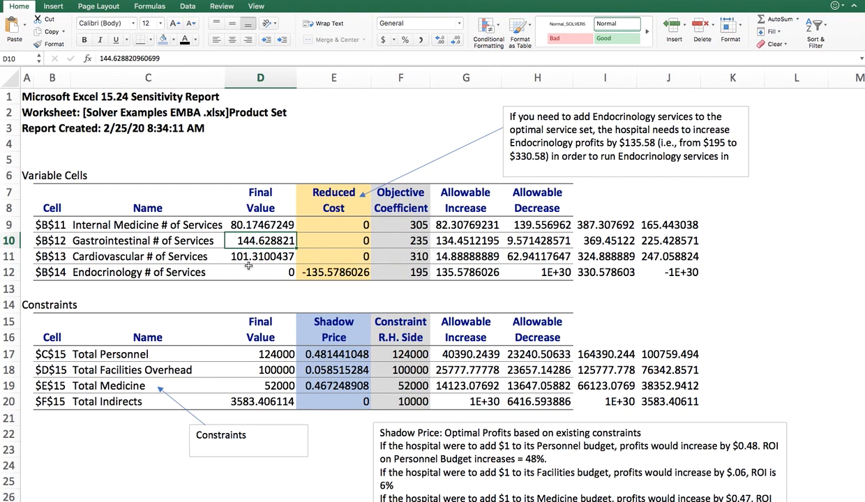
pyautogui.click(274, 256)
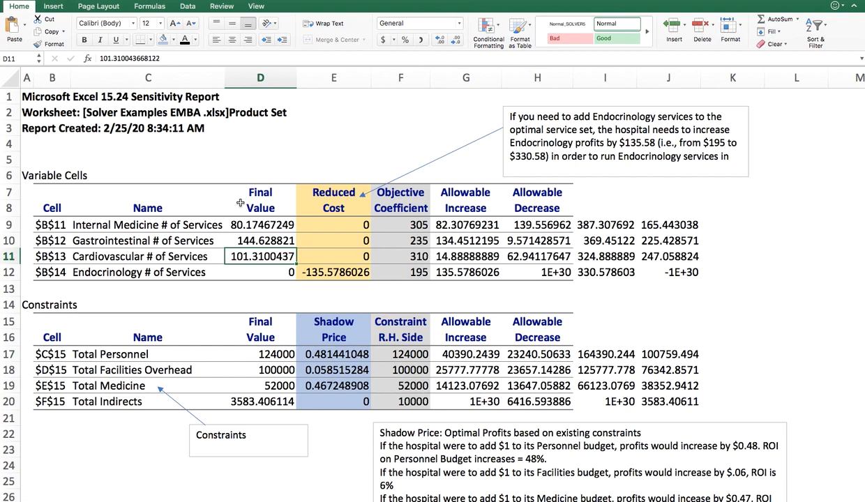
pyautogui.click(723, 307)
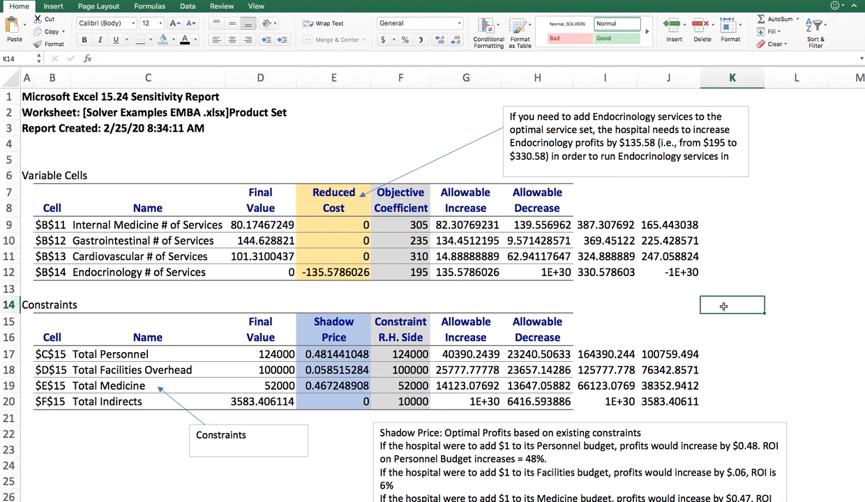
pyautogui.scroll(-1, 724, 306)
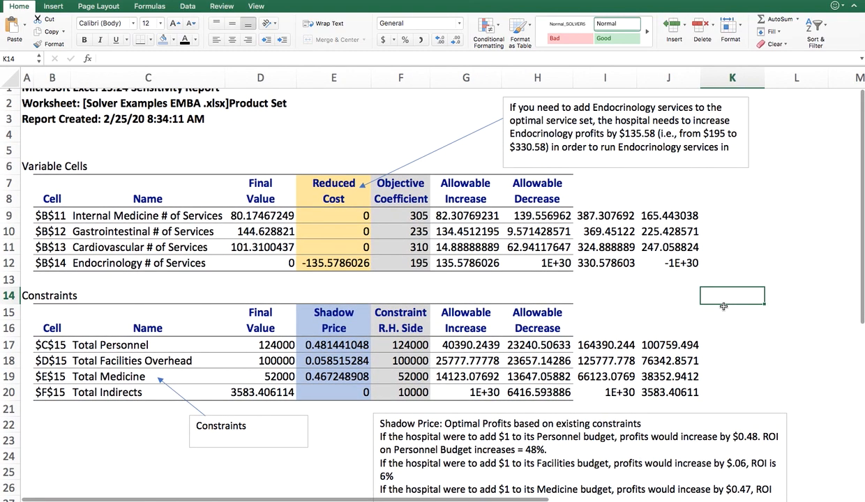
pyautogui.scroll(1, 723, 306)
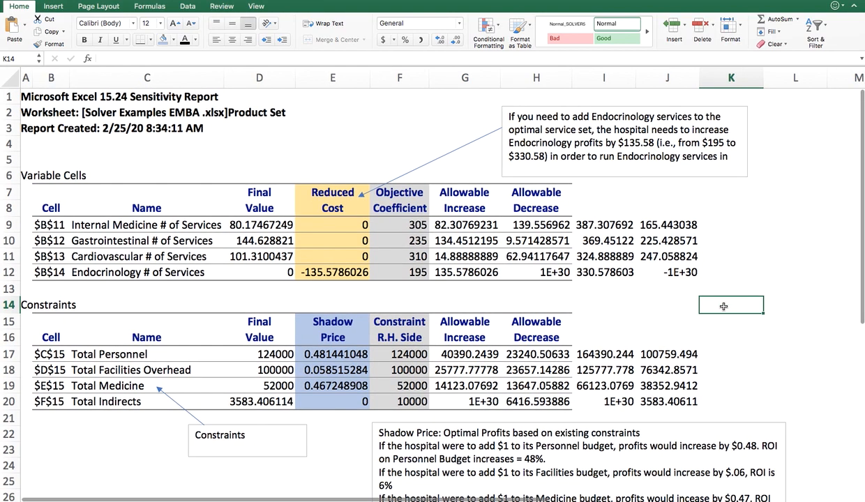